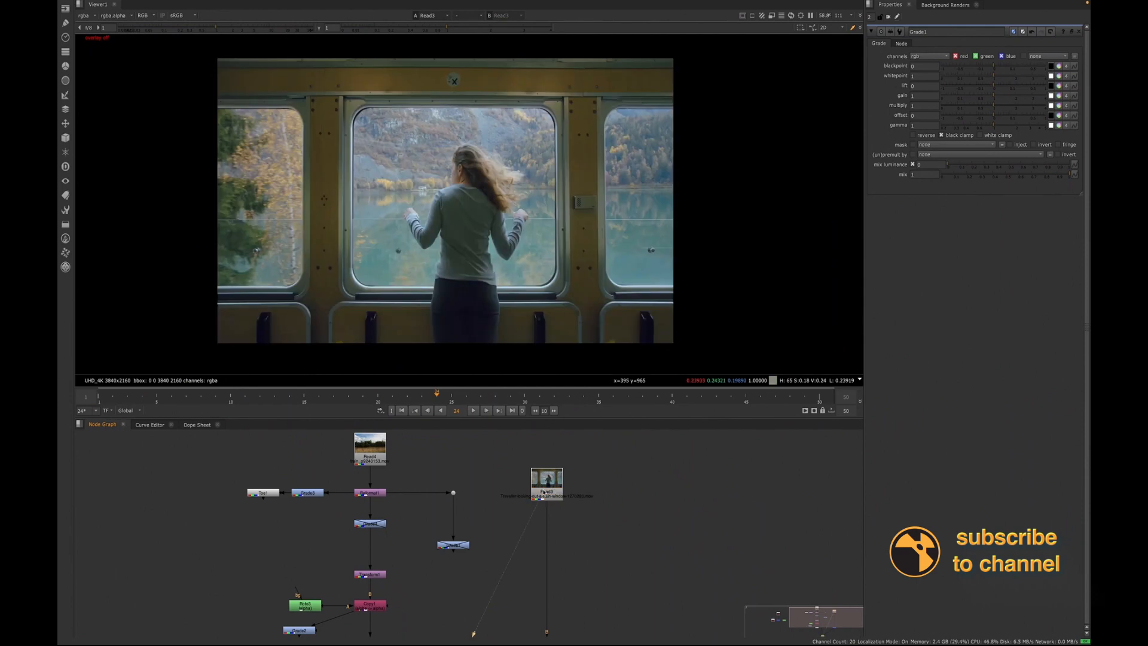
# Step: View the output of the final Merge node in a taller viewer, with the composite framed to fill it
pyautogui.scroll(-3, 505, 561)
pyautogui.moveTo(536, 634); pyautogui.dragTo(527, 579, button='middle')
pyautogui.scroll(3, 528, 578)
pyautogui.click(524, 565)
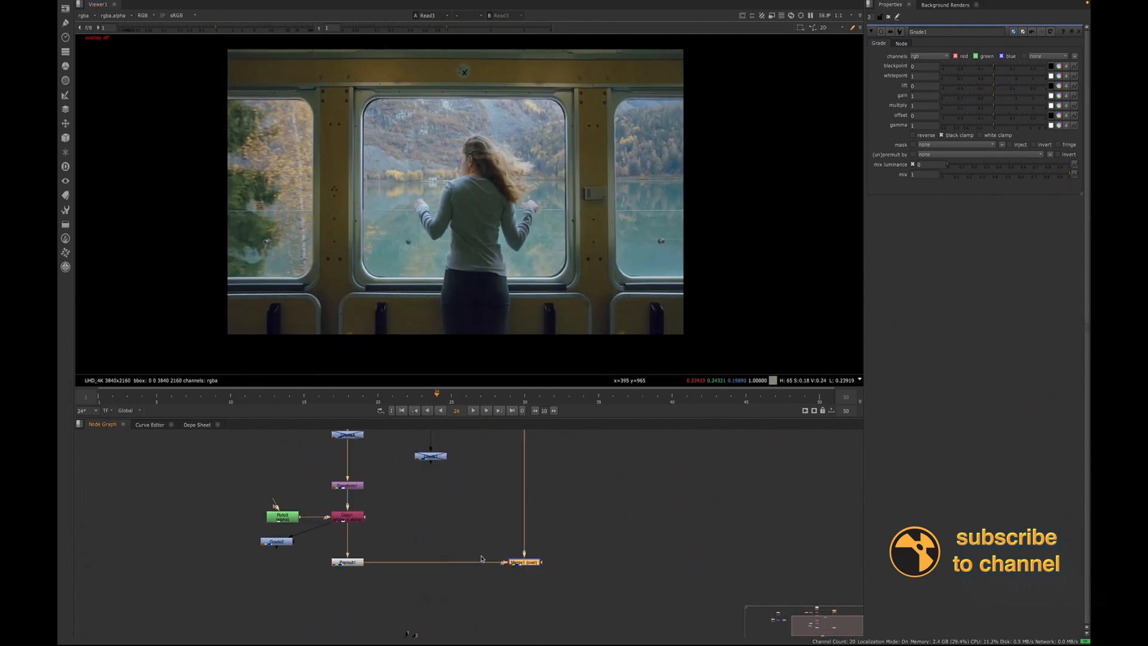
pyautogui.press('1')
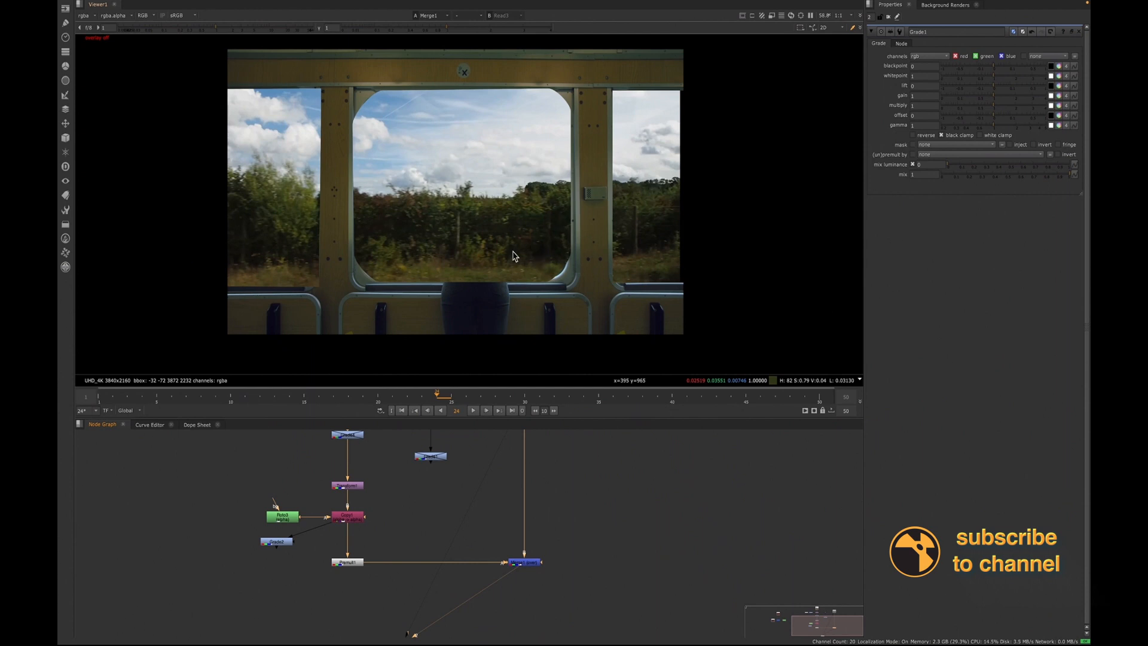
pyautogui.moveTo(491, 216); pyautogui.dragTo(506, 232, button='middle')
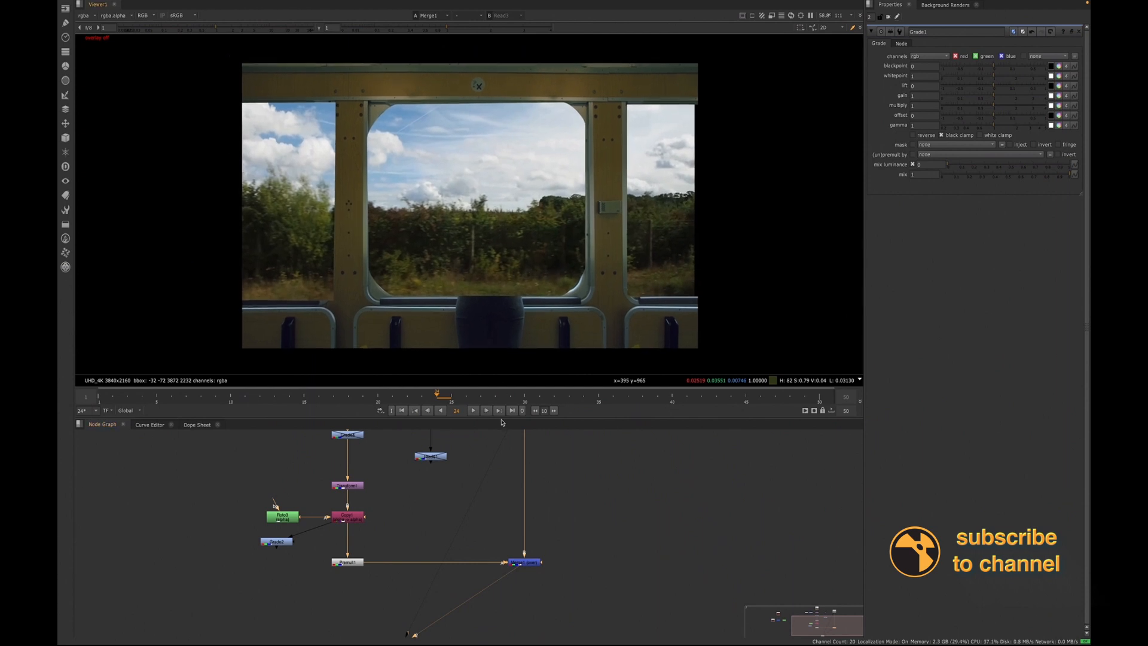
pyautogui.moveTo(503, 418); pyautogui.dragTo(503, 440)
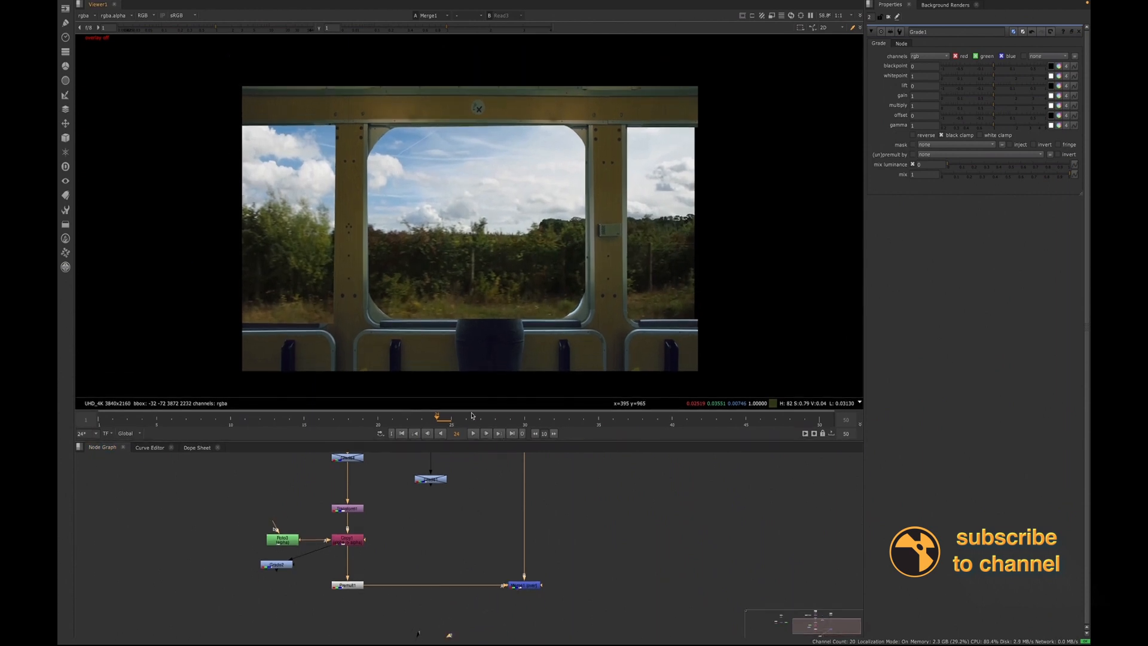
pyautogui.scroll(2, 479, 216)
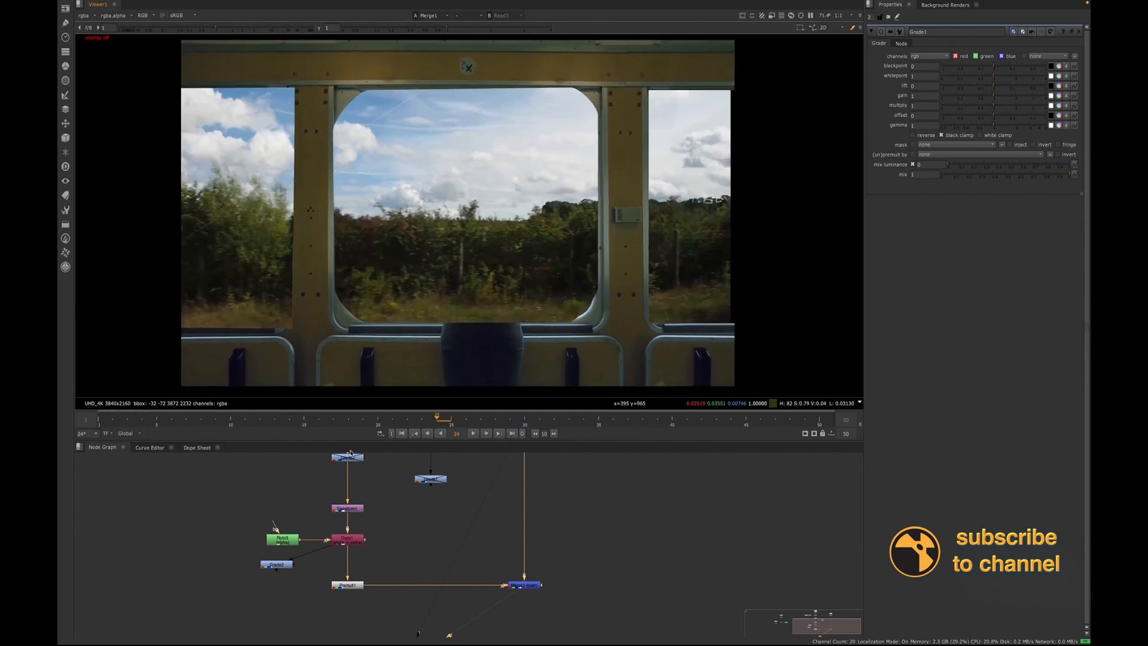
# Step: Enable the disabled Grade node on the side branch of the background plate
pyautogui.moveTo(392, 465); pyautogui.dragTo(385, 545, button='middle')
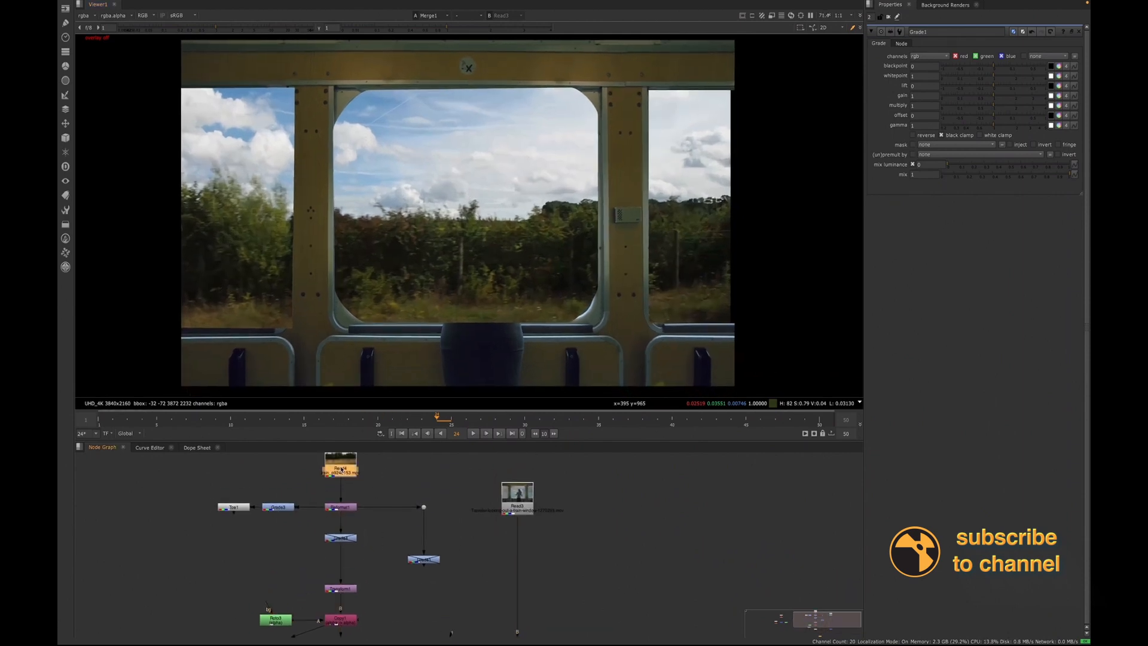
pyautogui.moveTo(338, 470); pyautogui.dragTo(341, 462)
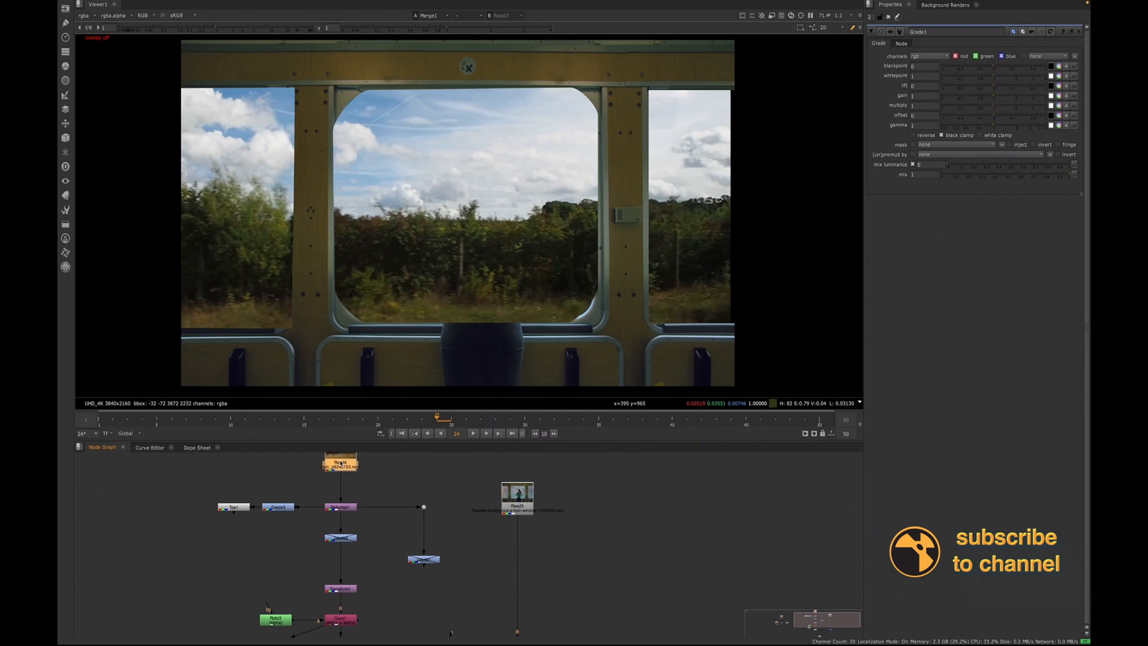
pyautogui.scroll(-2, 341, 518)
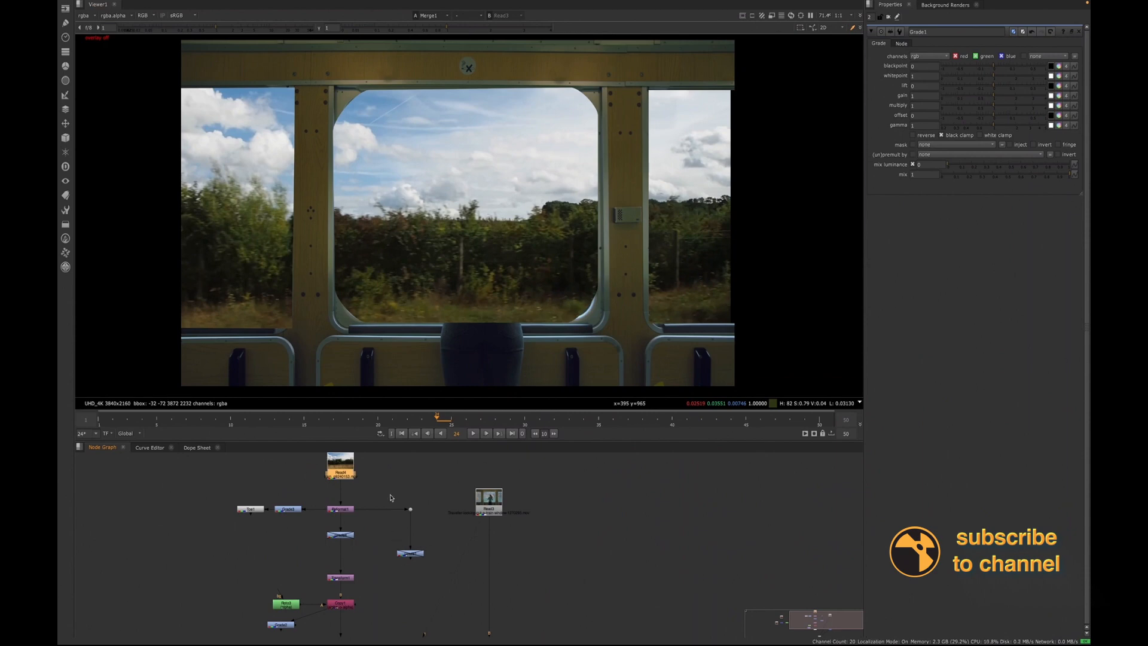
pyautogui.moveTo(410, 555); pyautogui.dragTo(416, 556)
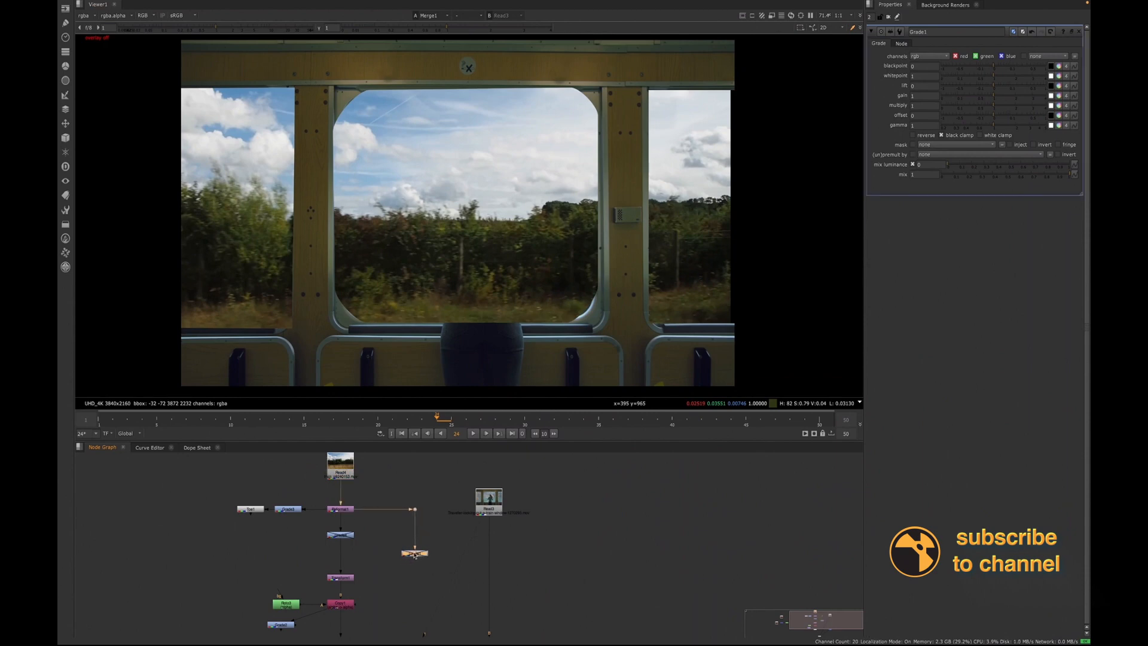
pyautogui.press('d')
# Step: Add a Backdrop around the landscape background plate's Read node
pyautogui.moveTo(343, 474); pyautogui.dragTo(343, 482)
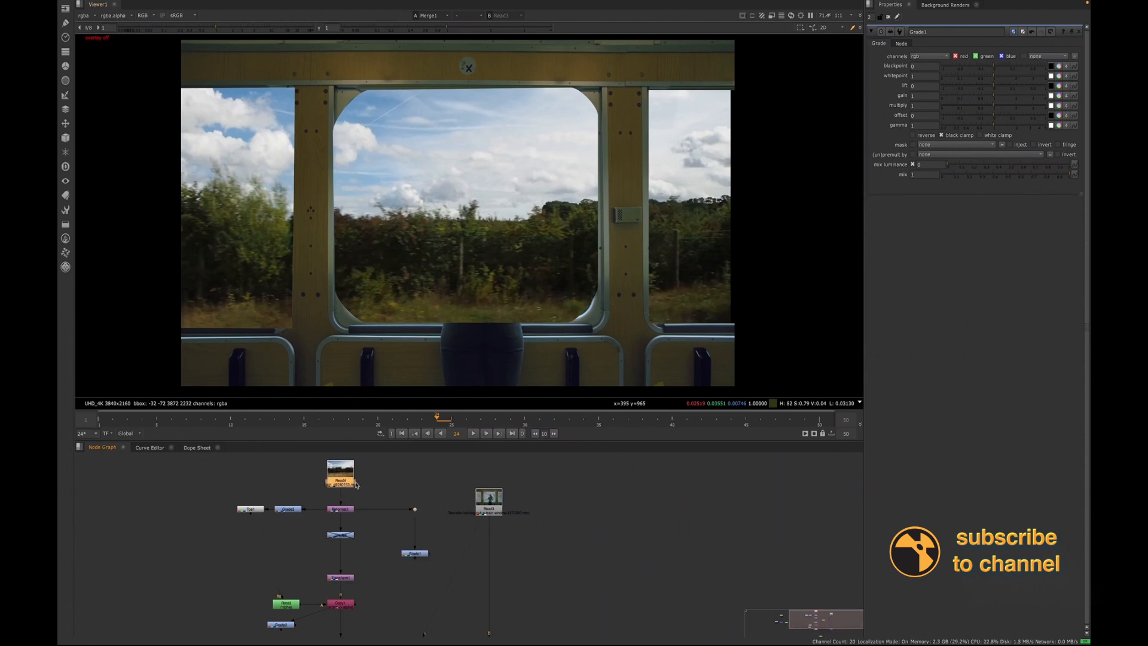
pyautogui.moveTo(404, 478); pyautogui.dragTo(379, 514, button='middle')
pyautogui.moveTo(315, 514); pyautogui.dragTo(314, 501)
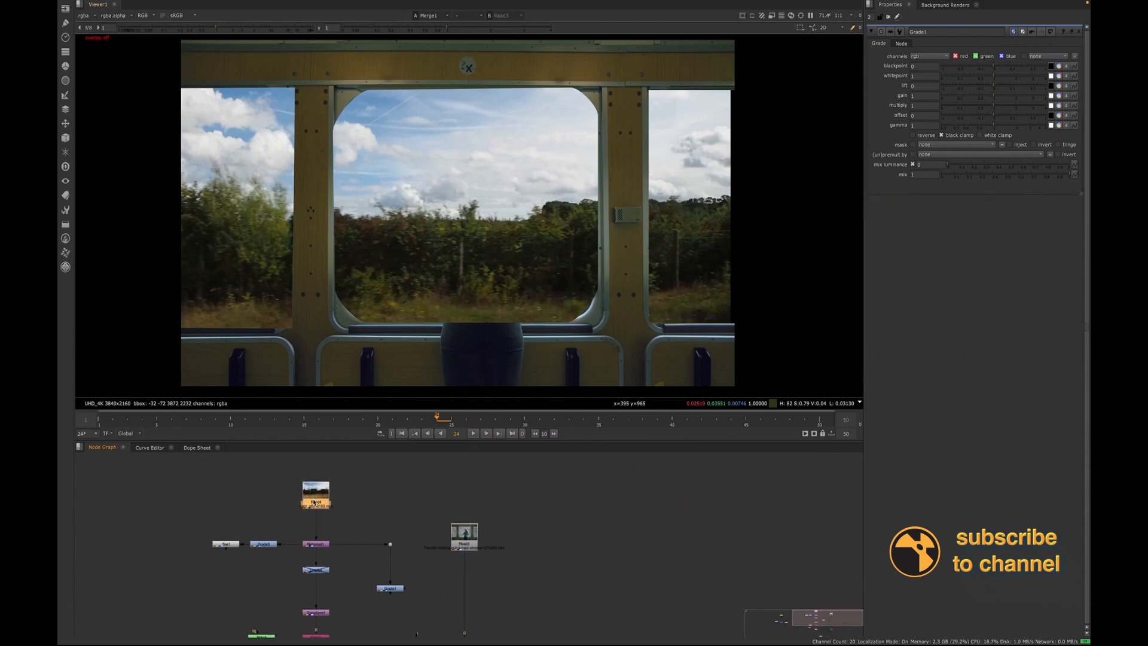
pyautogui.press('Tab')
pyautogui.write('bacvk')
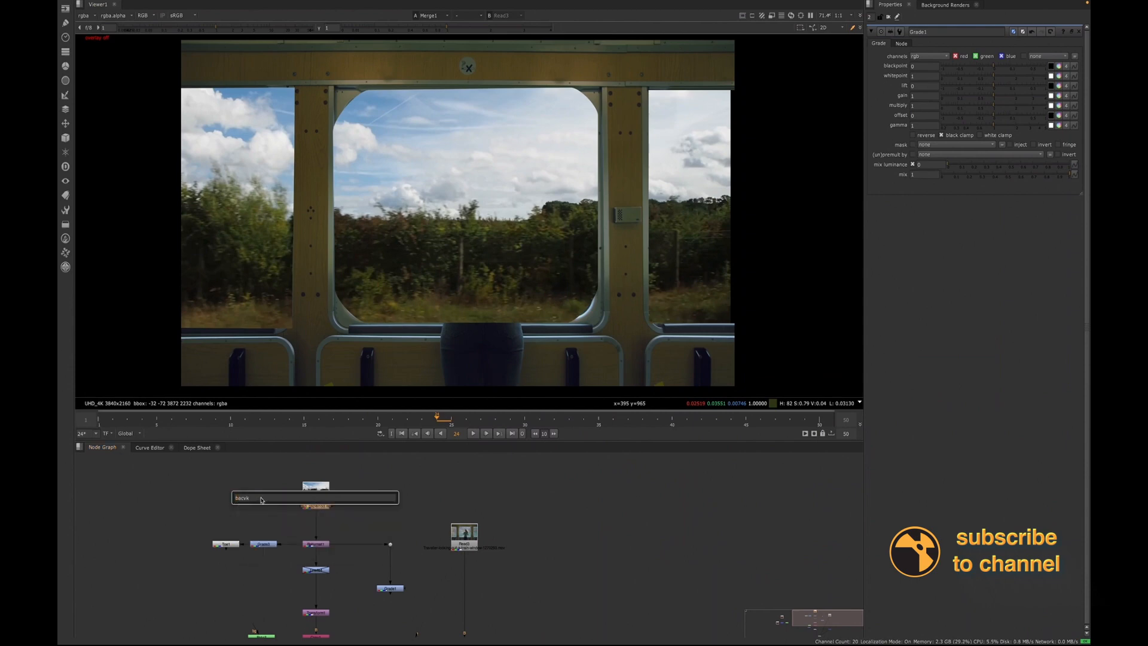
pyautogui.press('BackSpace')
pyautogui.press('BackSpace')
pyautogui.click(250, 505)
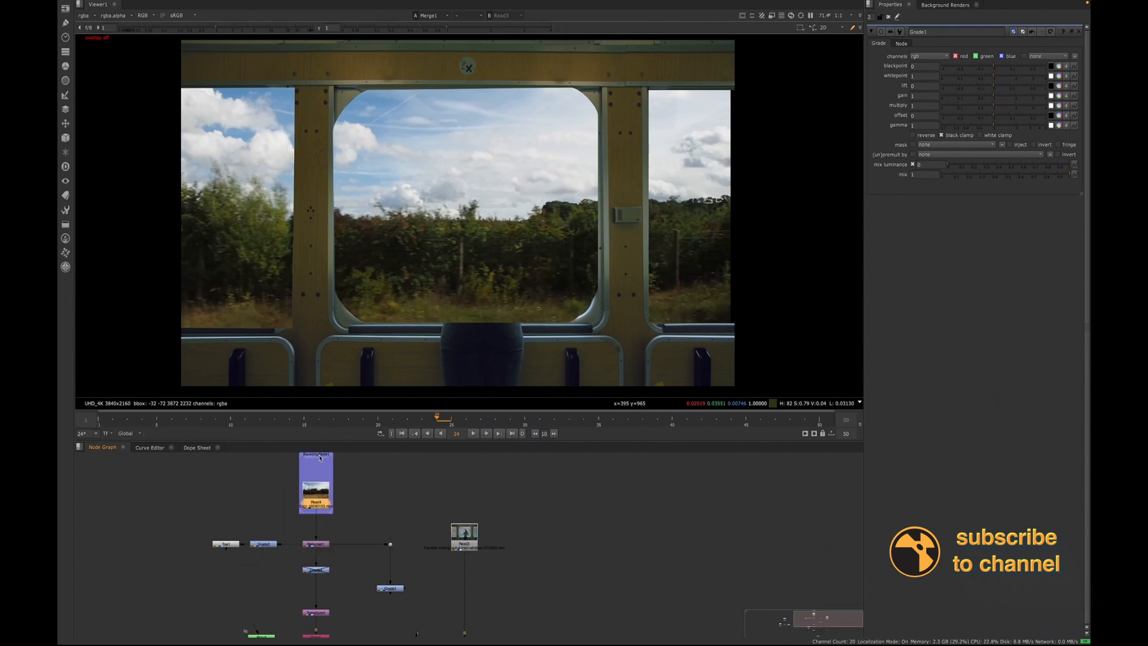
# Step: Label the background plate's backdrop with the three lines "BG", "el02" and "Plate B"
pyautogui.click(935, 56)
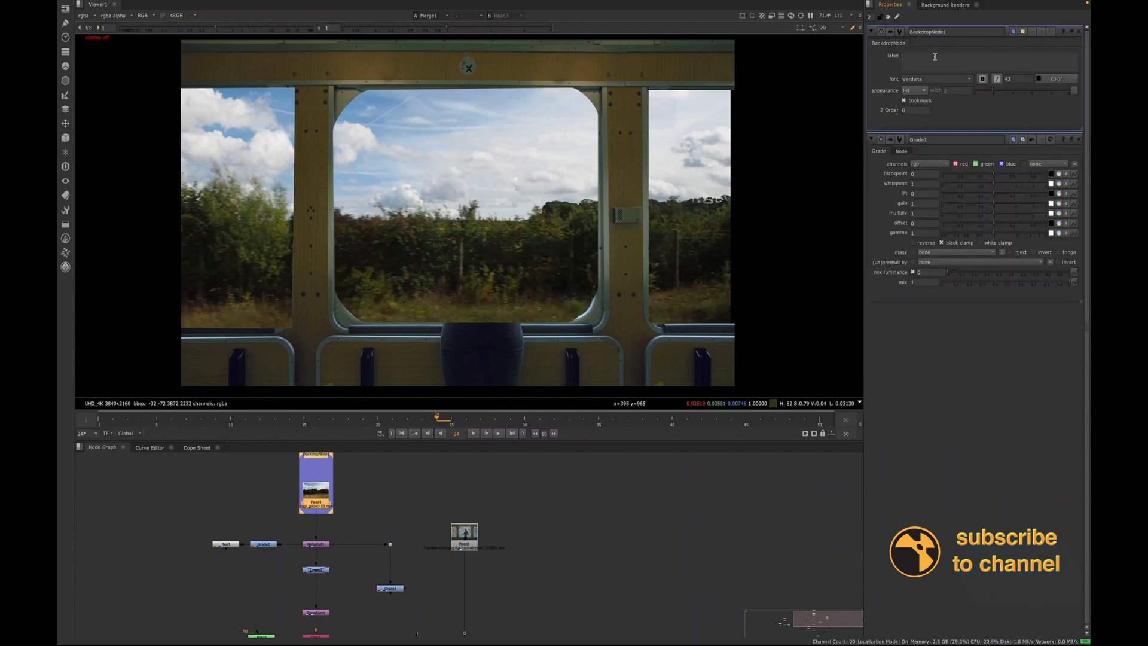
pyautogui.write('BG')
pyautogui.press('Return')
pyautogui.write('el02')
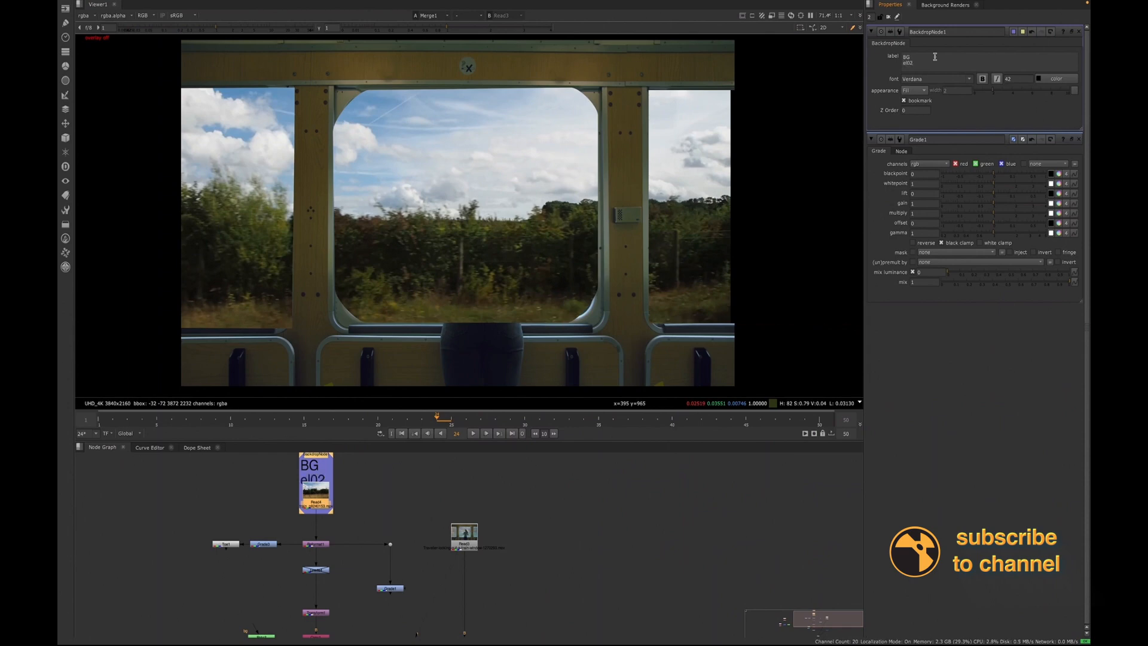
pyautogui.press('Return')
pyautogui.write('Plate B')
# Step: Enlarge the background plate's backdrop so its label and the Read node fit inside without overlapping
pyautogui.scroll(-2, 278, 528)
pyautogui.moveTo(278, 528); pyautogui.dragTo(305, 564, button='middle')
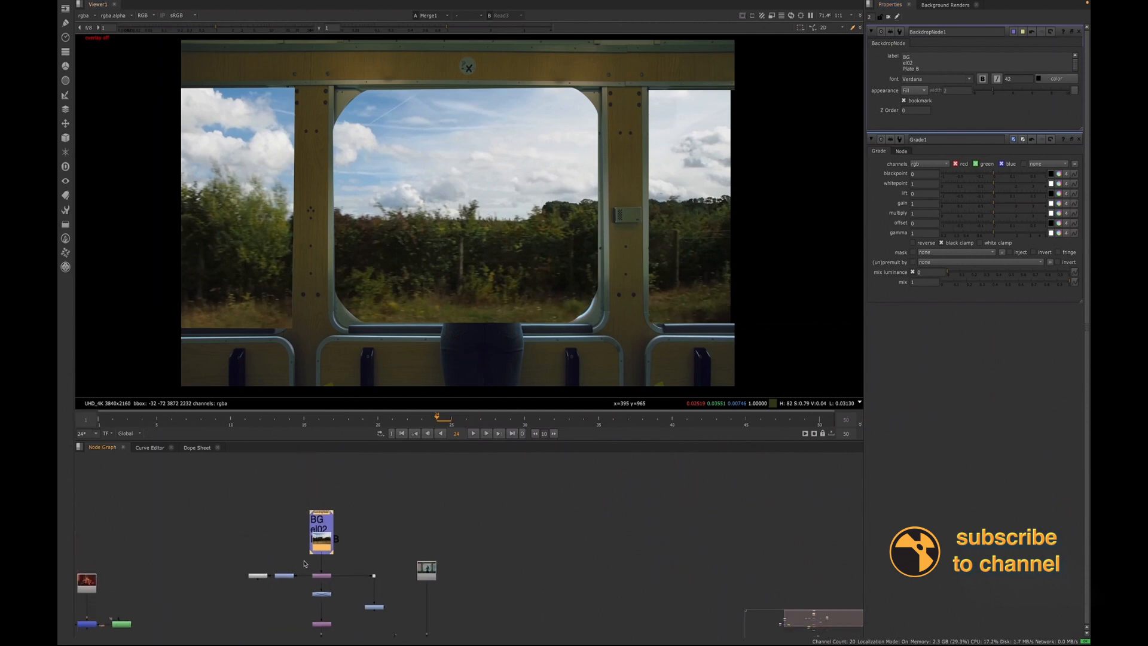
pyautogui.moveTo(324, 513); pyautogui.dragTo(324, 471)
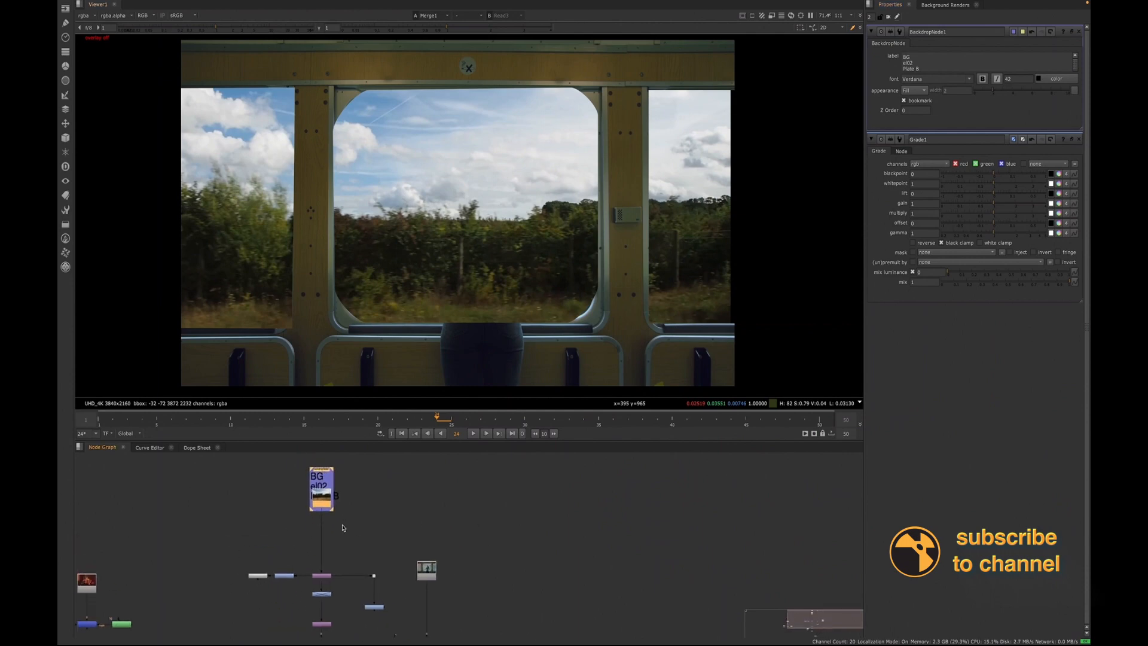
pyautogui.moveTo(336, 513); pyautogui.dragTo(361, 550)
pyautogui.moveTo(325, 498); pyautogui.dragTo(342, 527)
pyautogui.moveTo(336, 471); pyautogui.dragTo(321, 474)
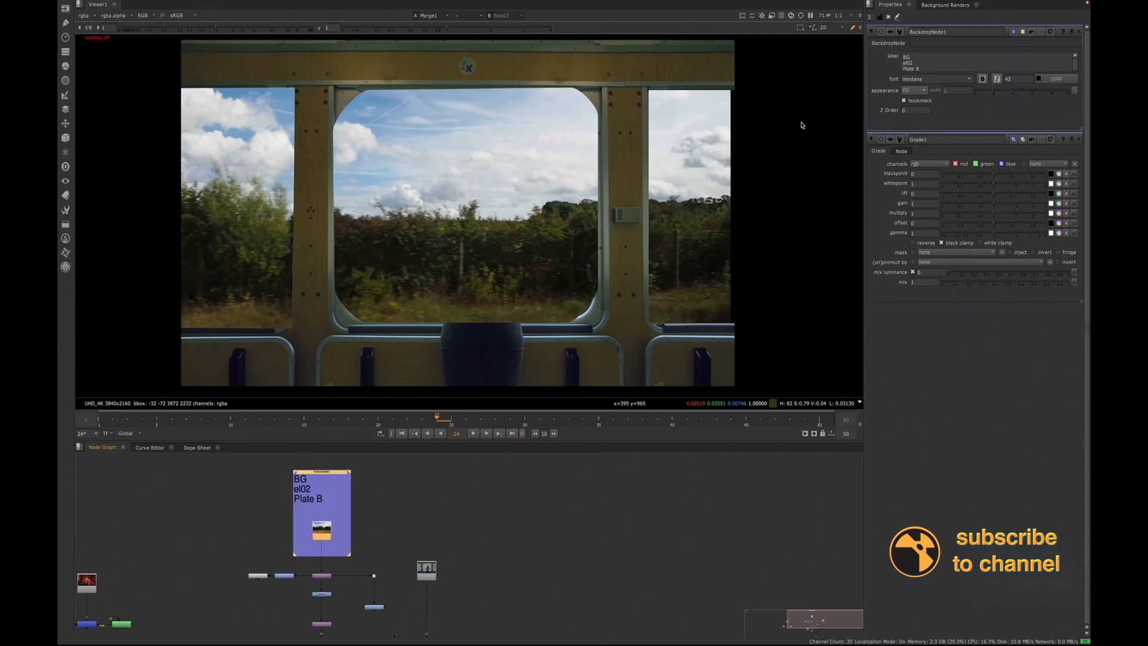
# Step: Set the background backdrop's appearance to Border and its label text to bold at size 50
pyautogui.click(914, 91)
pyautogui.click(914, 101)
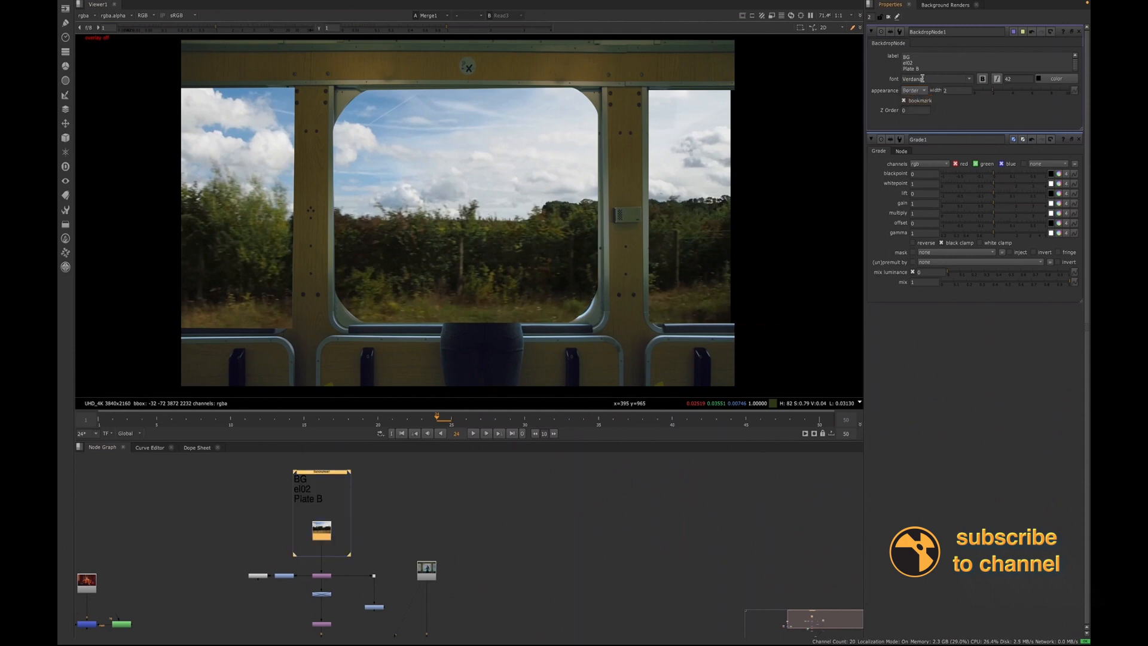
pyautogui.moveTo(1012, 79); pyautogui.dragTo(991, 79)
pyautogui.write('50')
pyautogui.press('Return')
# Step: Add a Backdrop around the Read node of the foreground plate with the woman at the train window
pyautogui.moveTo(435, 577); pyautogui.dragTo(428, 564)
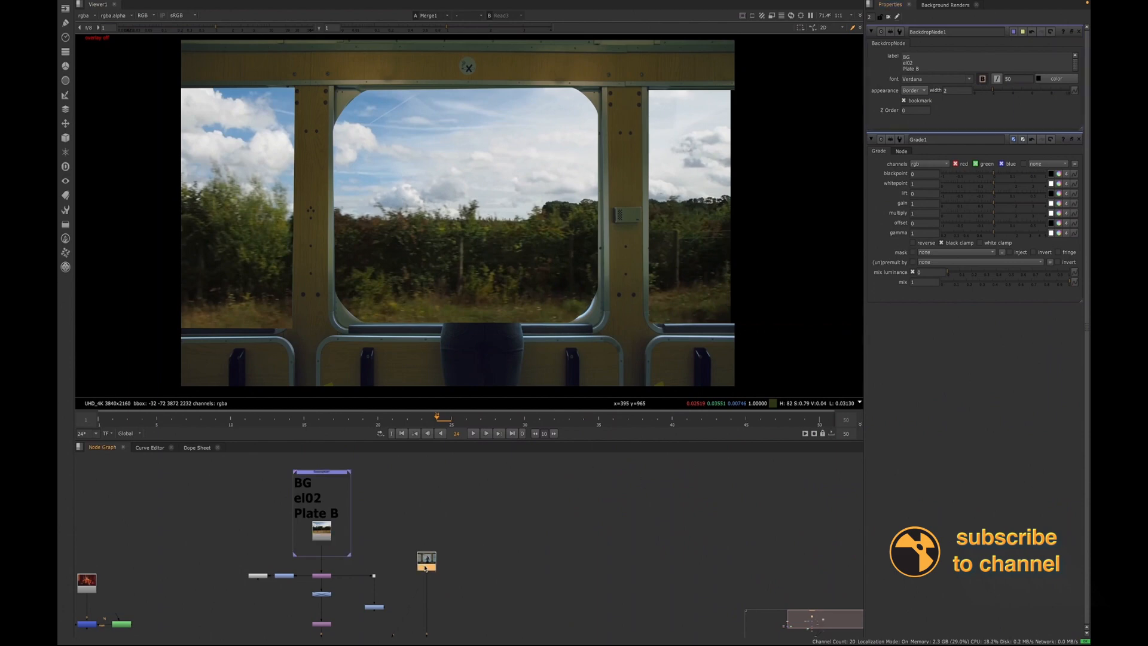
pyautogui.press('Tab')
pyautogui.write('ba')
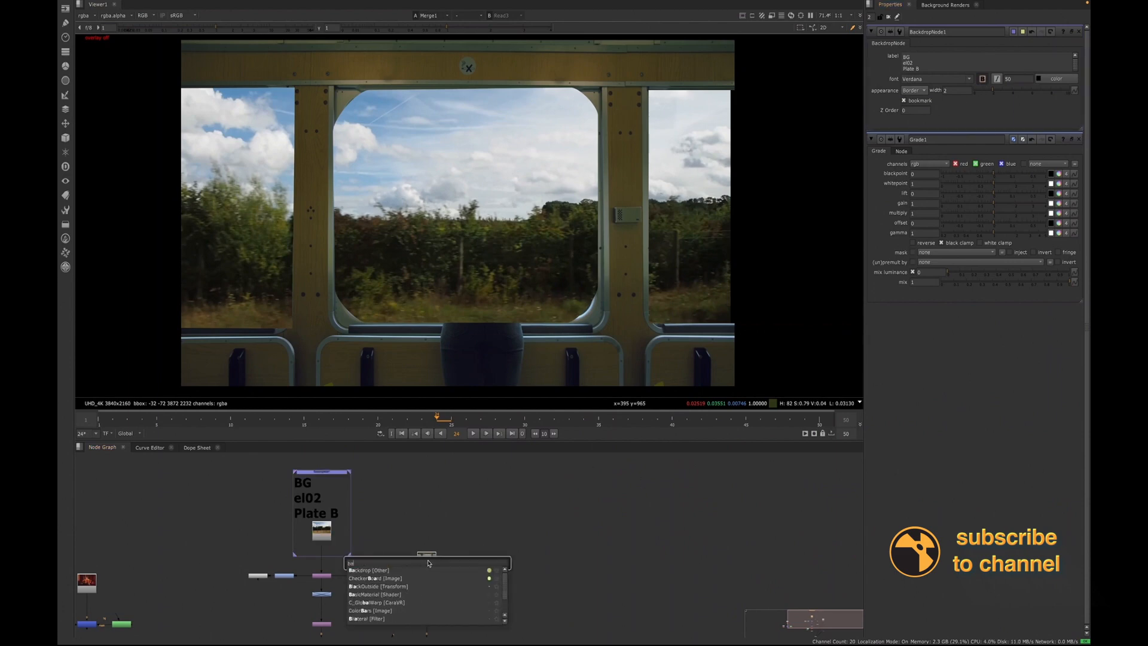
pyautogui.write('c')
pyautogui.press('Return')
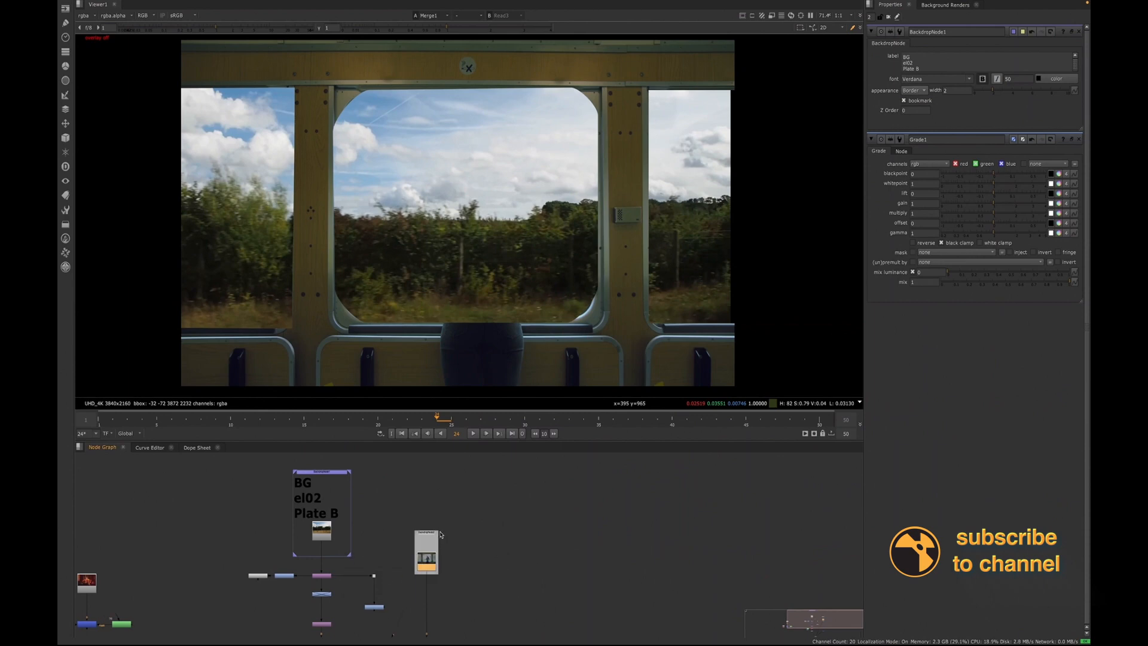
# Step: Label the foreground backdrop "Plate", "el01", "FG" on three lines, with a Border appearance and bold text at size 50
pyautogui.doubleClick(428, 534)
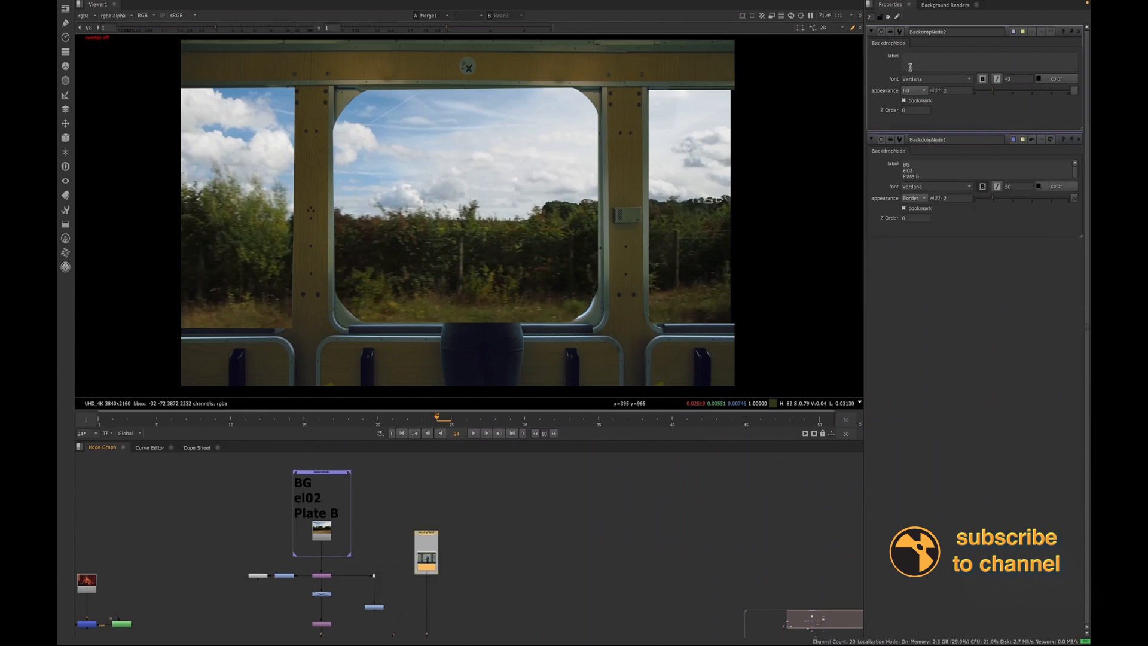
pyautogui.write('Plate')
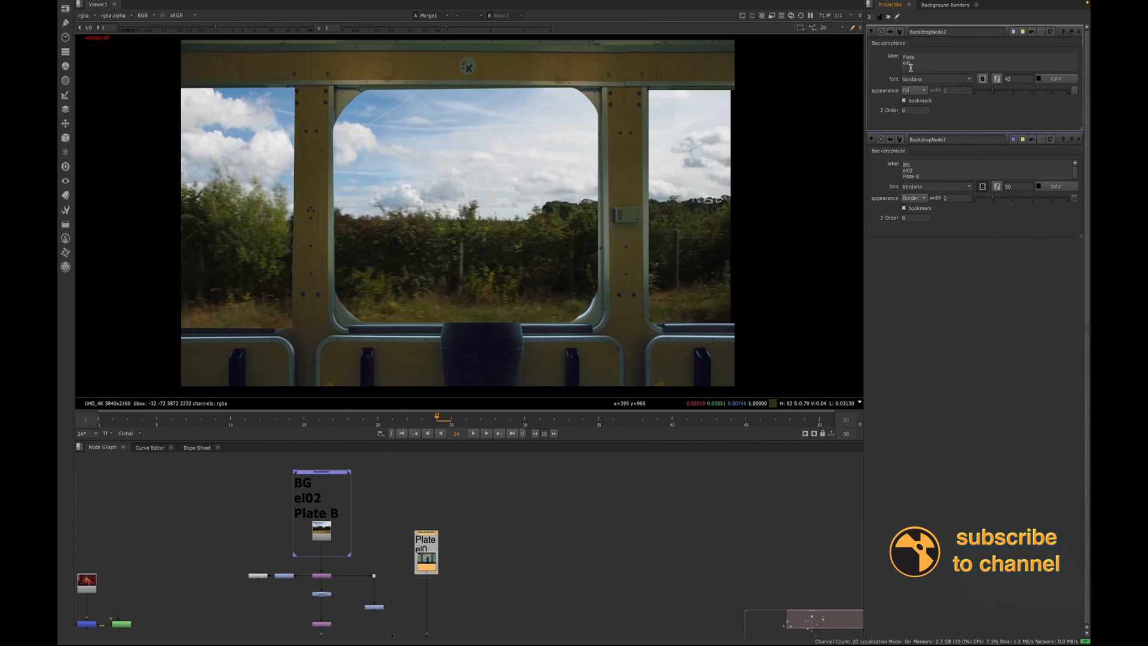
pyautogui.click(913, 90)
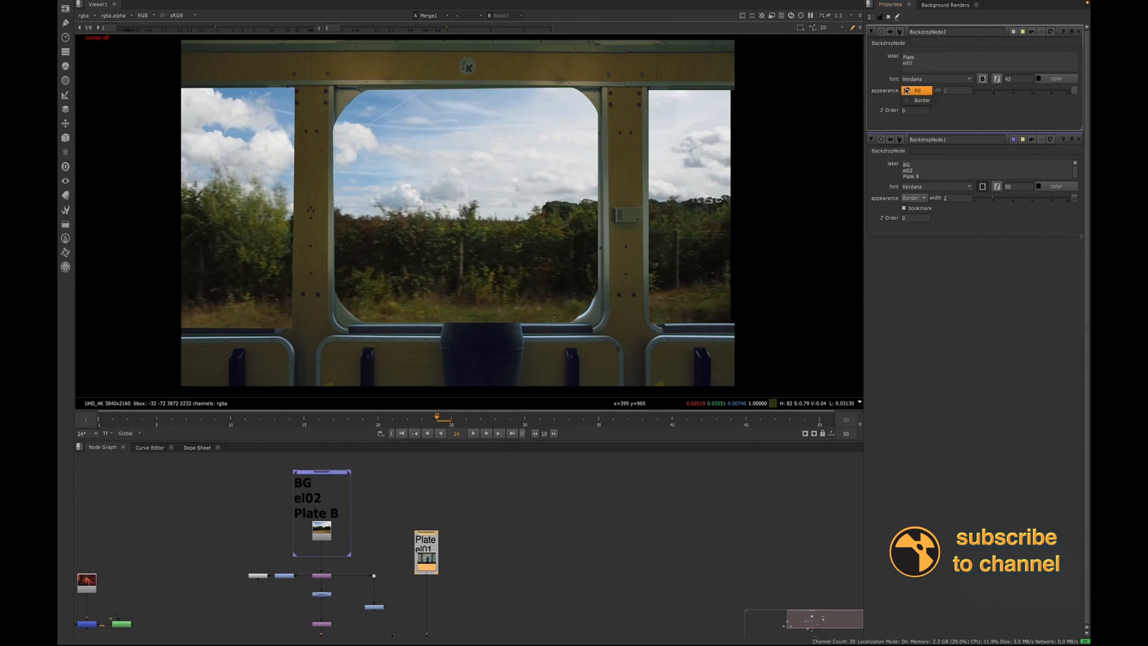
pyautogui.click(909, 101)
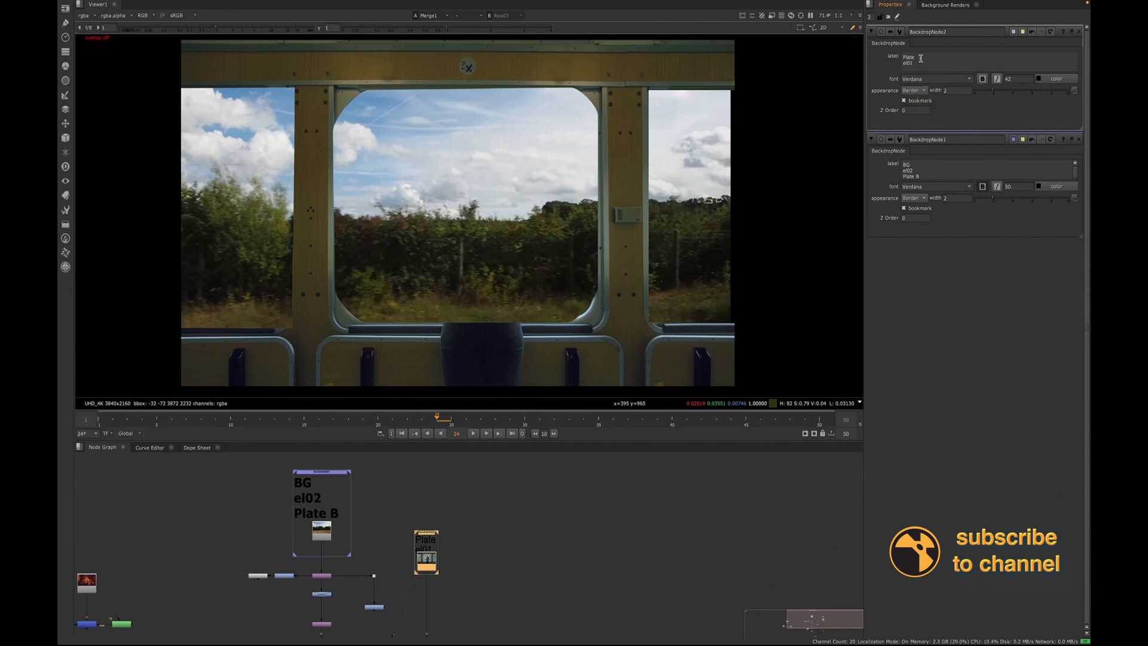
pyautogui.press('Return')
pyautogui.click(914, 91)
pyautogui.click(921, 91)
pyautogui.doubleClick(1017, 78)
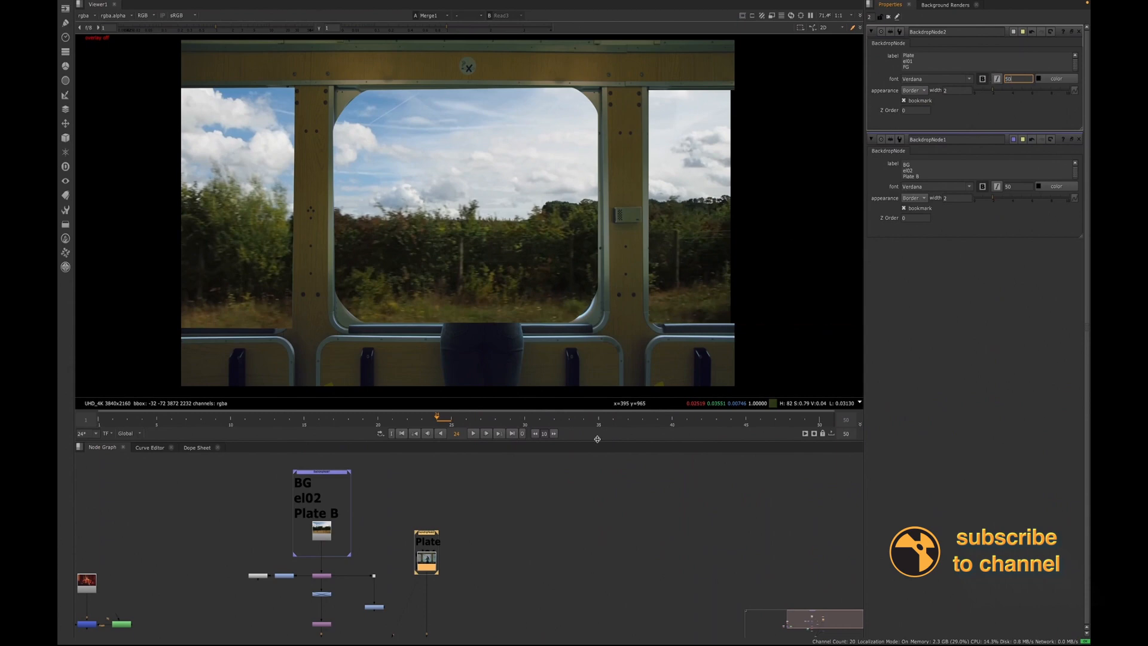
# Step: Enlarge the foreground plate's backdrop so its label and Read node fit inside
pyautogui.click(452, 553)
pyautogui.moveTo(425, 532); pyautogui.dragTo(430, 496)
pyautogui.click(464, 540)
pyautogui.moveTo(438, 536)
pyautogui.mouseDown()
pyautogui.moveTo(477, 570)
pyautogui.moveTo(442, 540)
pyautogui.moveTo(447, 552)
pyautogui.mouseUp()
pyautogui.click(436, 531)
pyautogui.moveTo(447, 497); pyautogui.dragTo(429, 486)
# Step: View the original landscape background plate from its Read node in the viewer
pyautogui.scroll(-3, 398, 538)
pyautogui.moveTo(371, 565); pyautogui.dragTo(371, 525, button='middle')
pyautogui.scroll(3, 370, 525)
pyautogui.moveTo(373, 517); pyautogui.dragTo(416, 591)
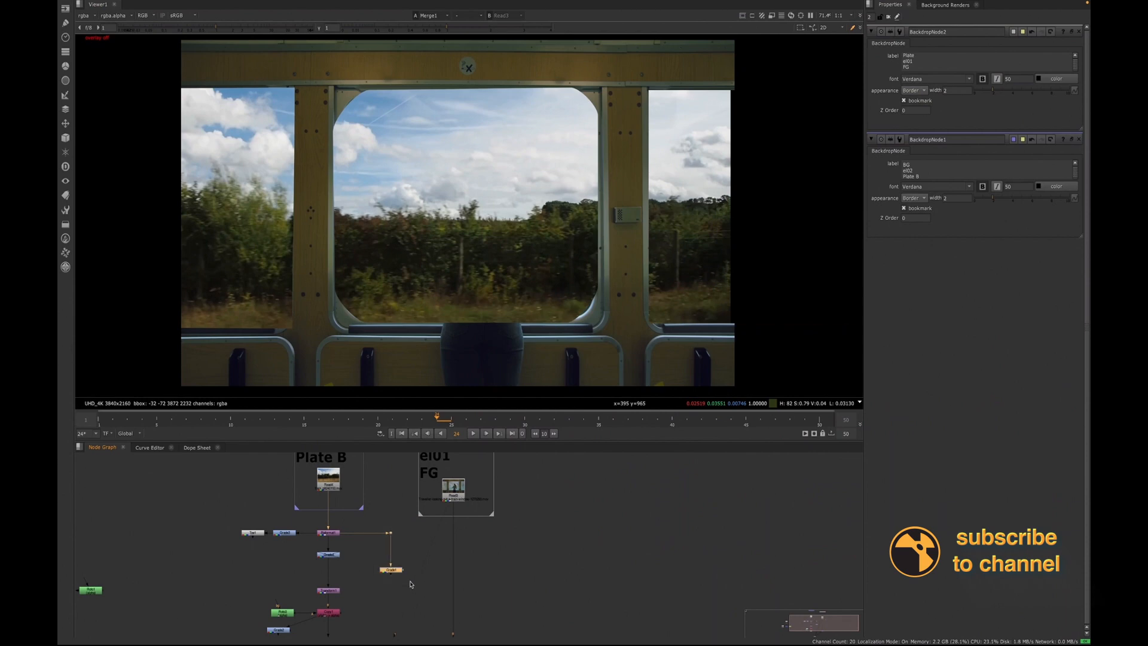
pyautogui.moveTo(325, 481); pyautogui.dragTo(319, 547, button='middle')
pyautogui.scroll(3, 321, 527)
pyautogui.click(319, 547)
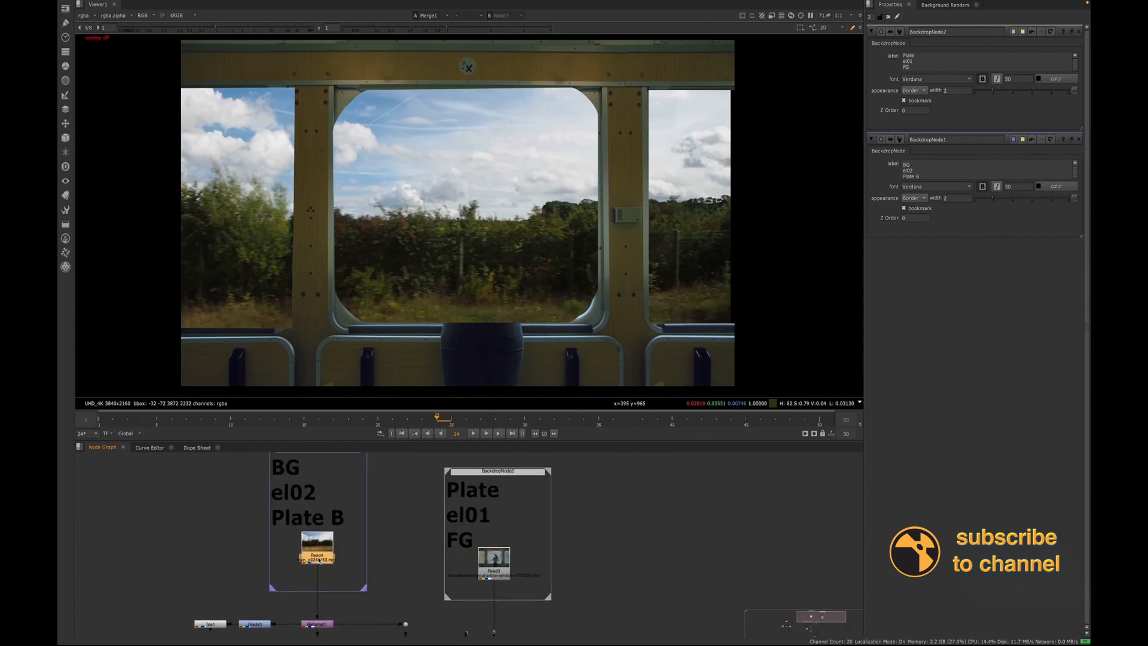
pyautogui.press('1')
pyautogui.scroll(-1, 320, 555)
pyautogui.scroll(-2, 320, 556)
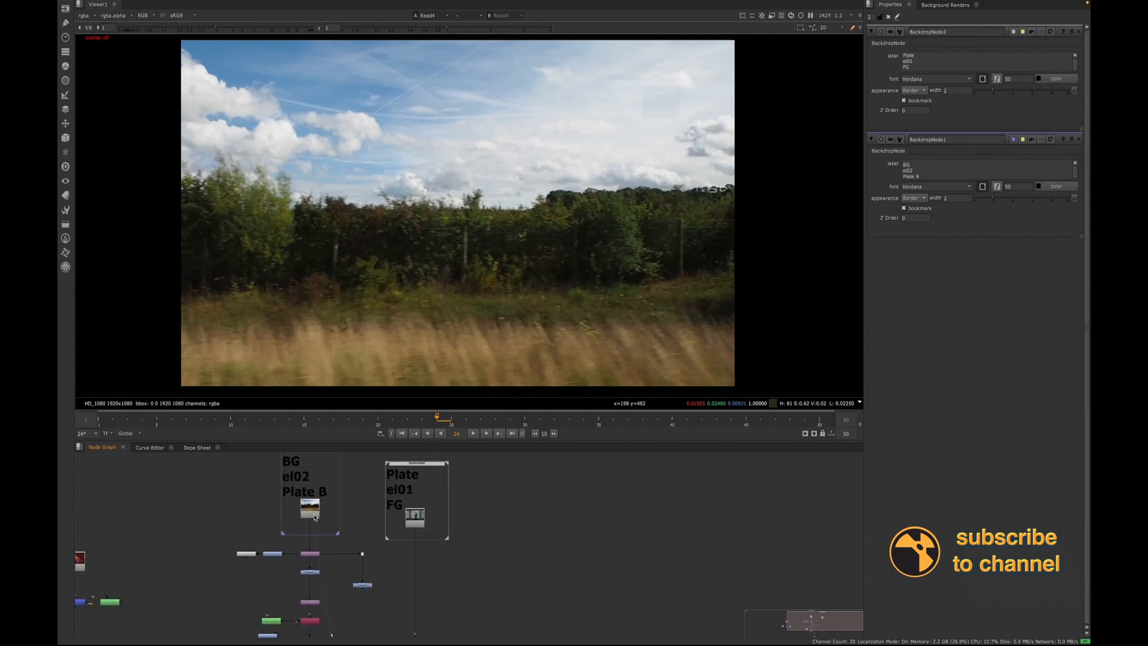
# Step: View the side-branch Grade node's output with the viewer gain raised to about 29, close up on the dark hedge
pyautogui.moveTo(310, 509); pyautogui.dragTo(310, 513)
pyautogui.click(364, 586)
pyautogui.press('1')
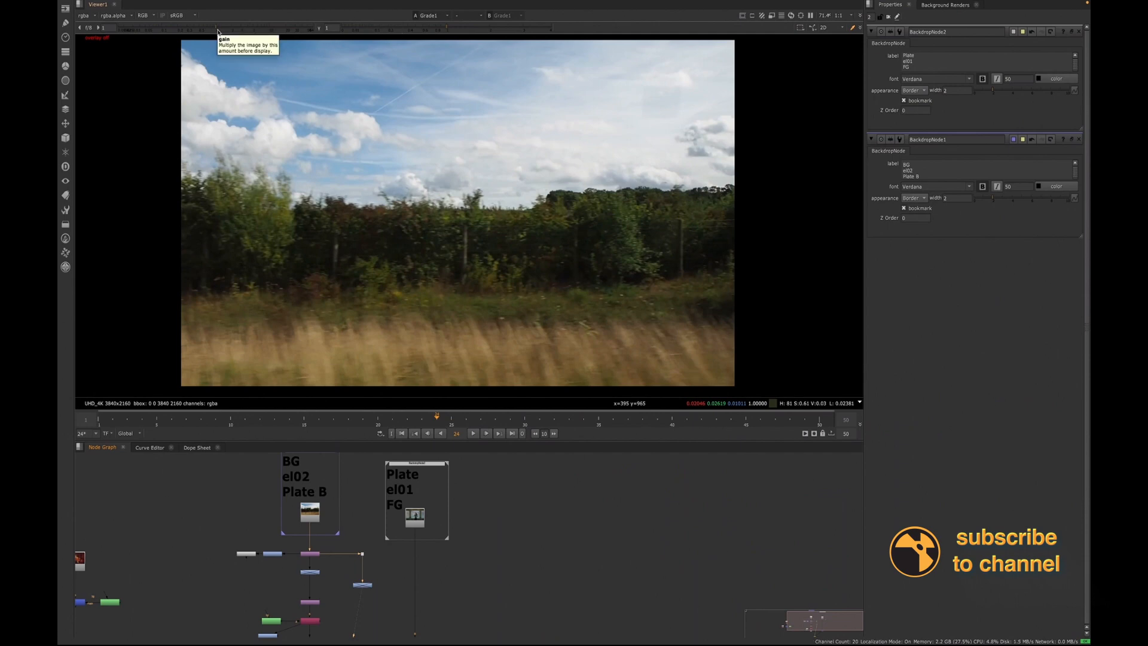
pyautogui.moveTo(217, 30); pyautogui.dragTo(295, 29)
pyautogui.scroll(6, 589, 284)
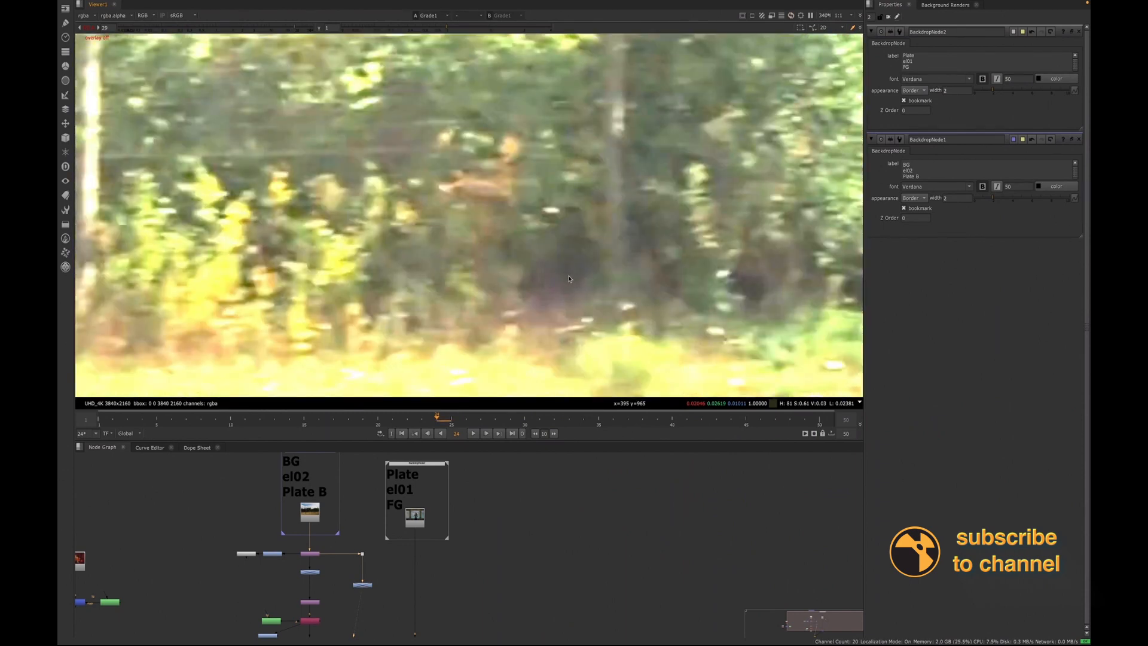
# Step: Set the side-branch Grade's blackpoint to about 0.003 by sampling the dark area in the hedge of the background plate
pyautogui.doubleClick(366, 586)
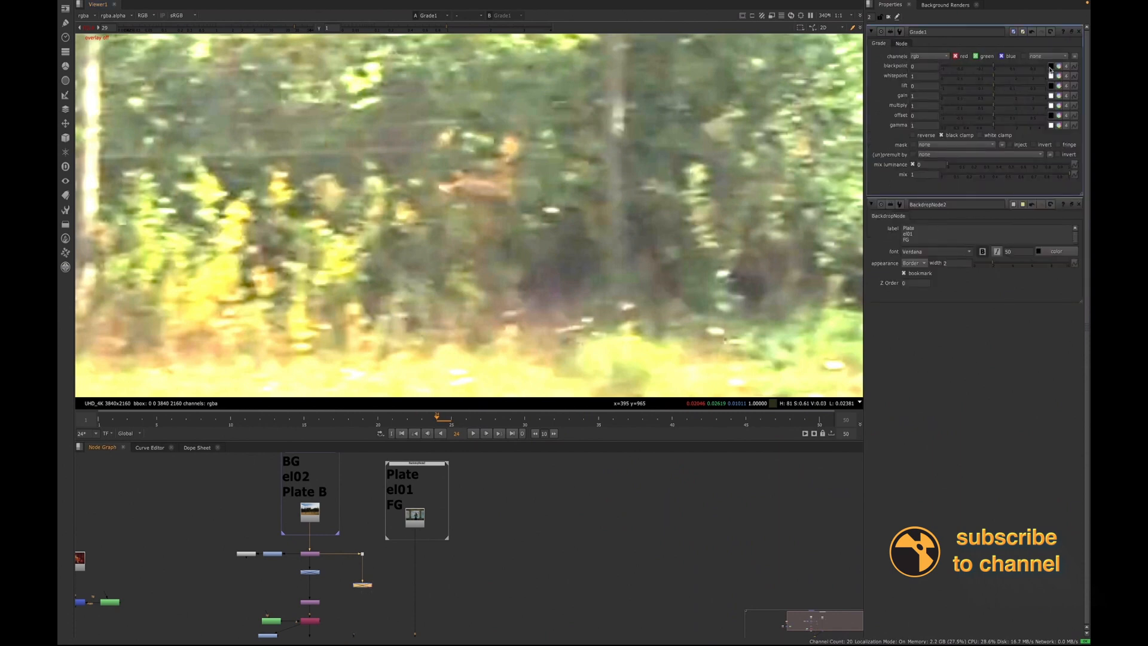
pyautogui.keyDown('ctrl'); pyautogui.click(568, 269); pyautogui.keyUp('ctrl')
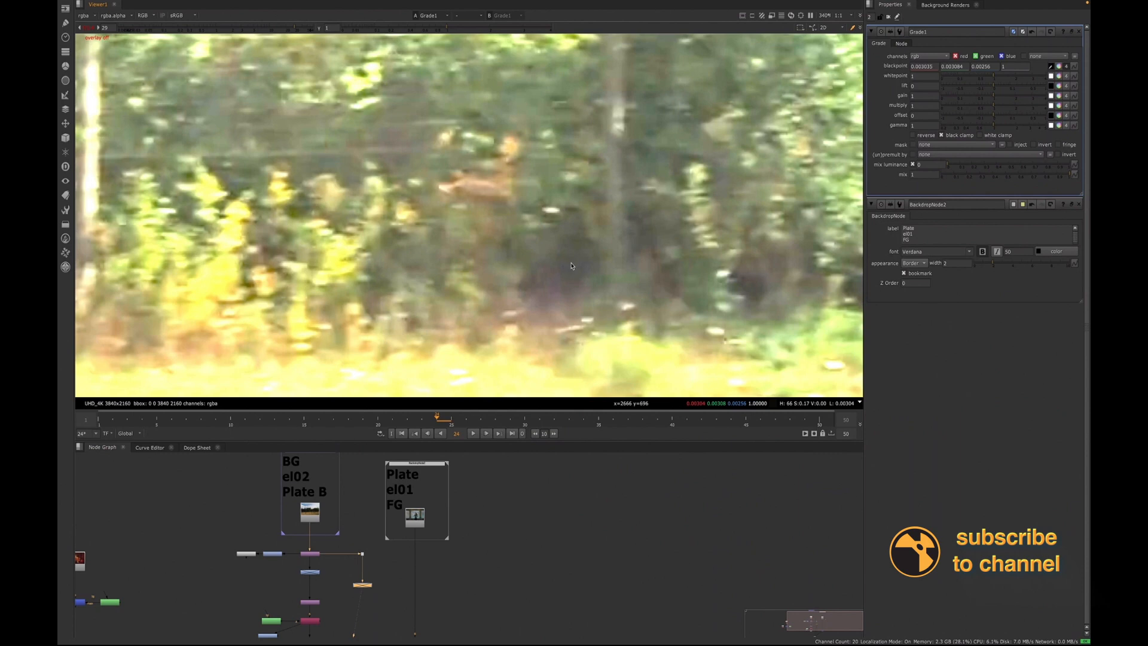
pyautogui.click(1051, 67)
pyautogui.scroll(-4, 577, 266)
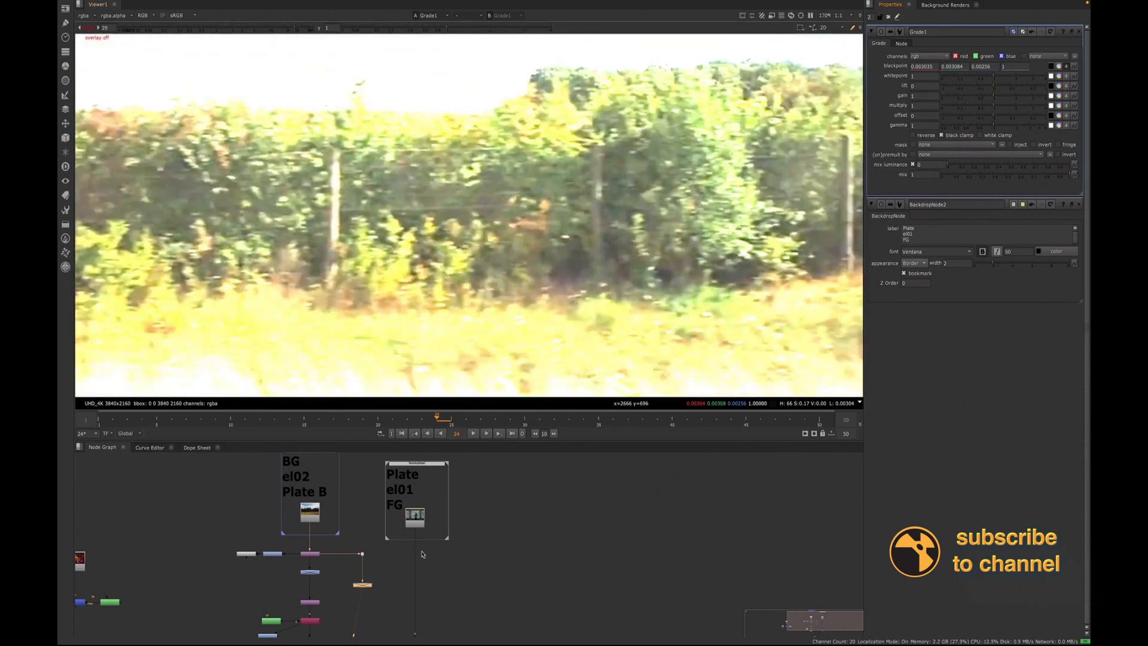
# Step: Set the side-branch Grade's lift to about 0.0127, 0.0188, 0.0158 by sampling the dark foliage in the foreground plate's left window
pyautogui.click(416, 523)
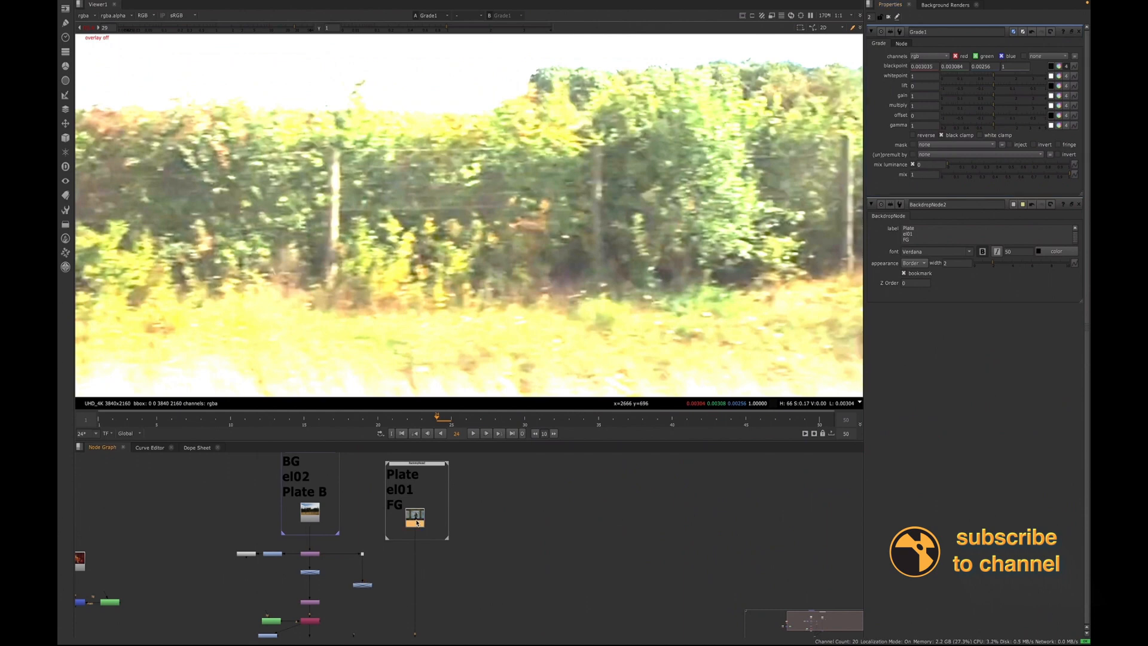
pyautogui.press('1')
pyautogui.scroll(-5, 447, 318)
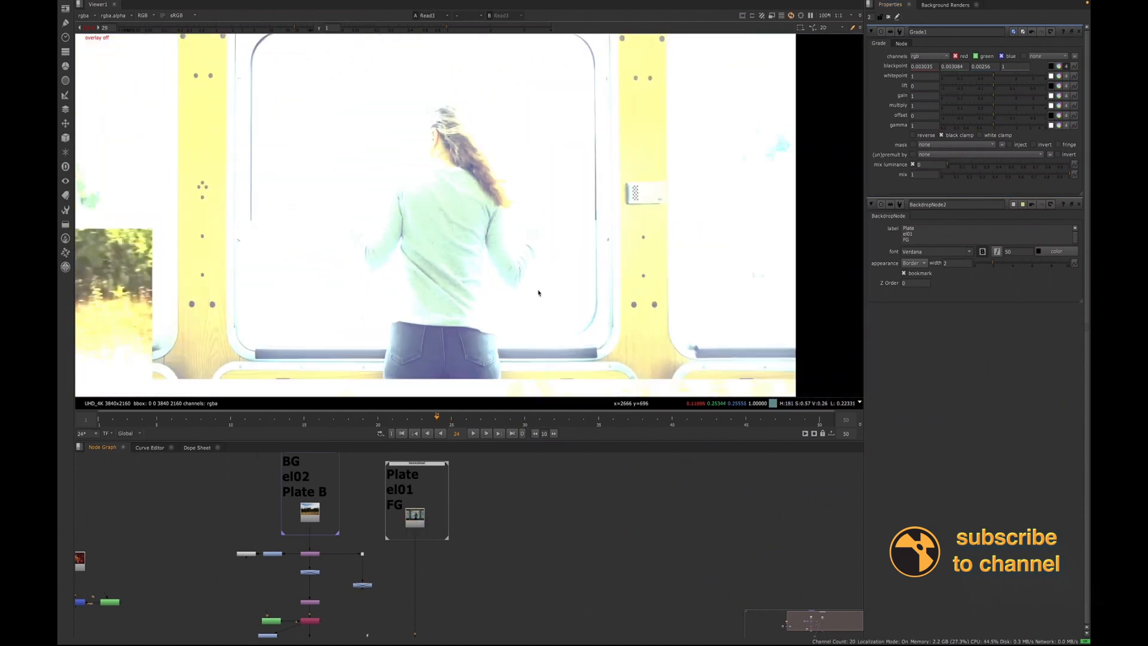
pyautogui.scroll(5, 263, 238)
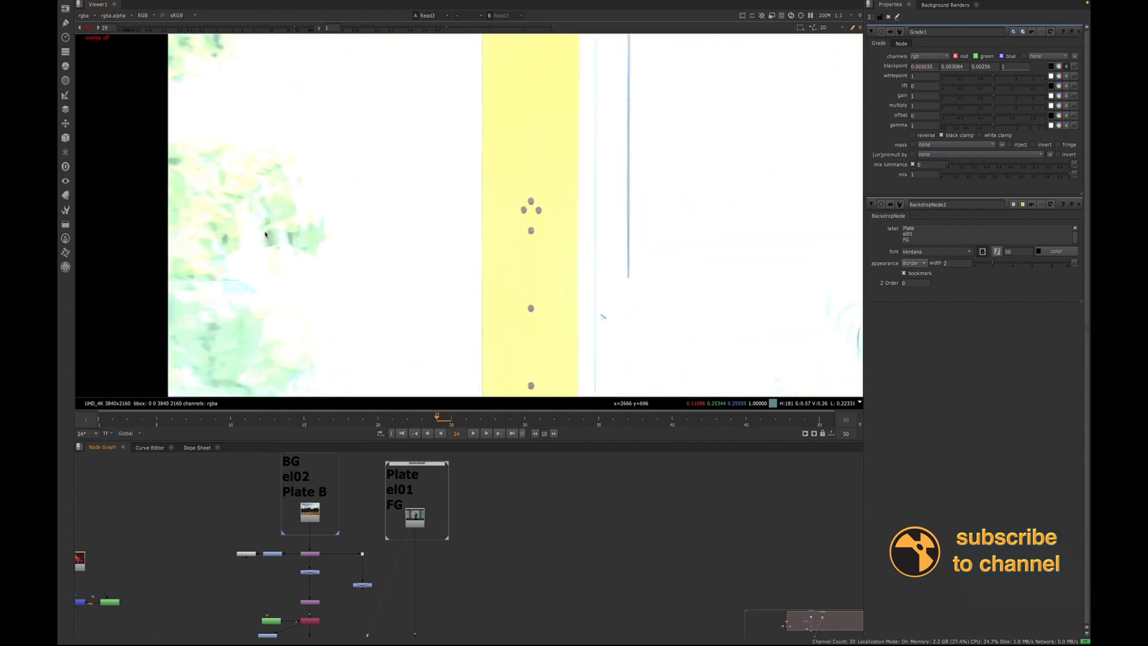
pyautogui.scroll(3, 269, 239)
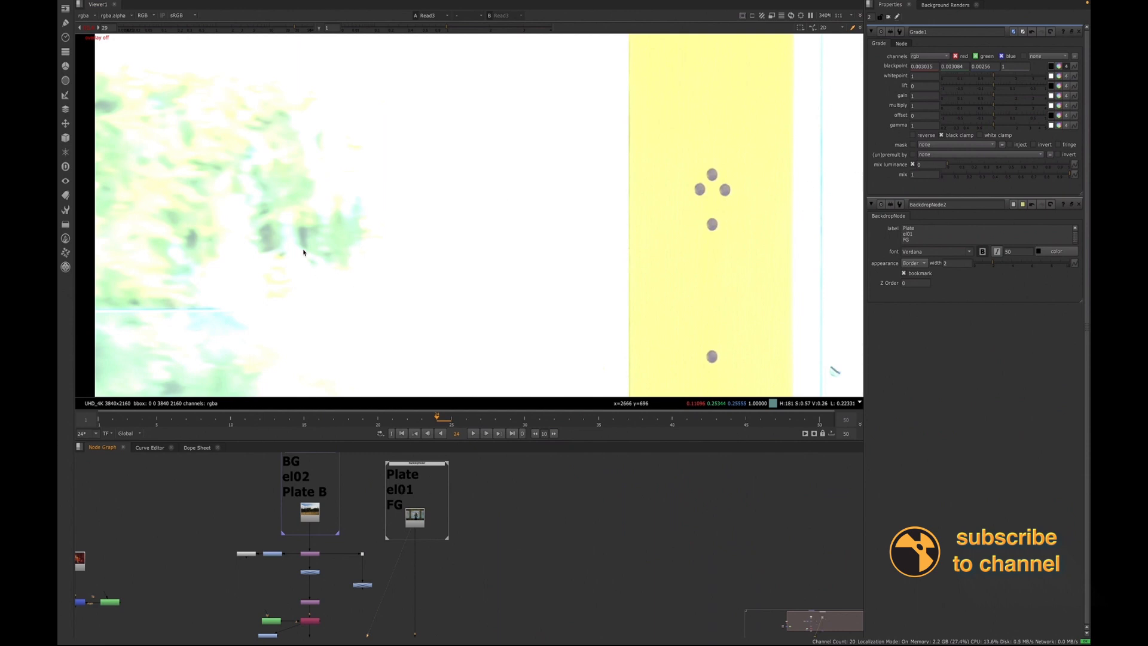
pyautogui.click(1051, 86)
pyautogui.keyDown('ctrl'); pyautogui.click(302, 233); pyautogui.keyUp('ctrl')
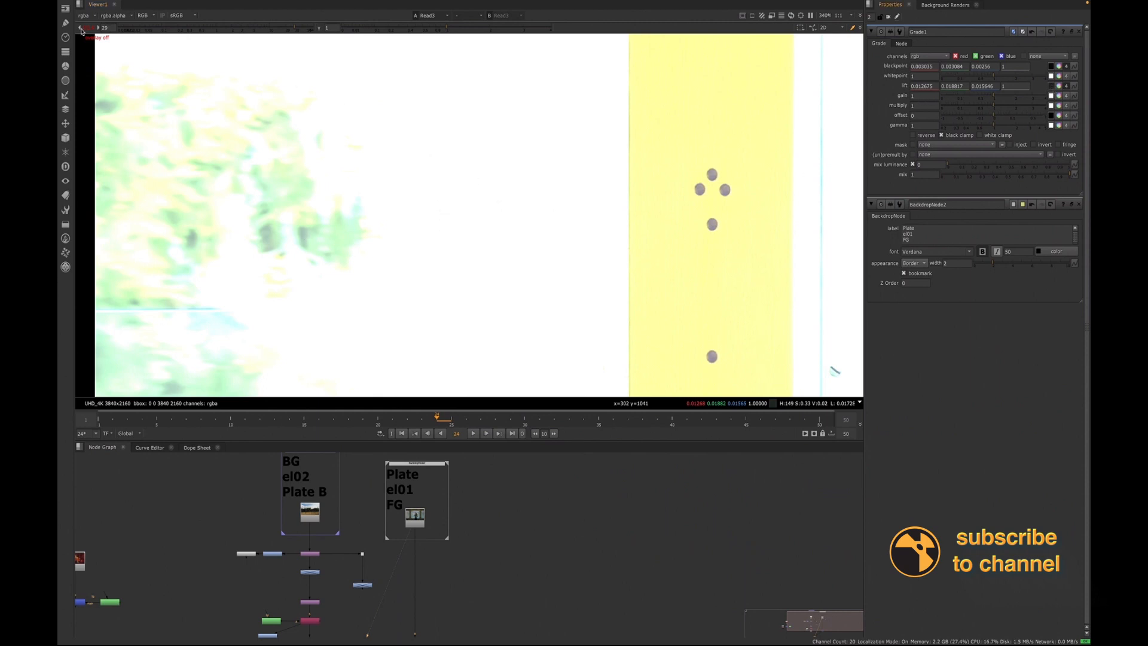
# Step: Reset the viewer gain to 1 and lower the viewer gamma to 0.165 to examine the foreground plate's white house across the lake
pyautogui.click(94, 28)
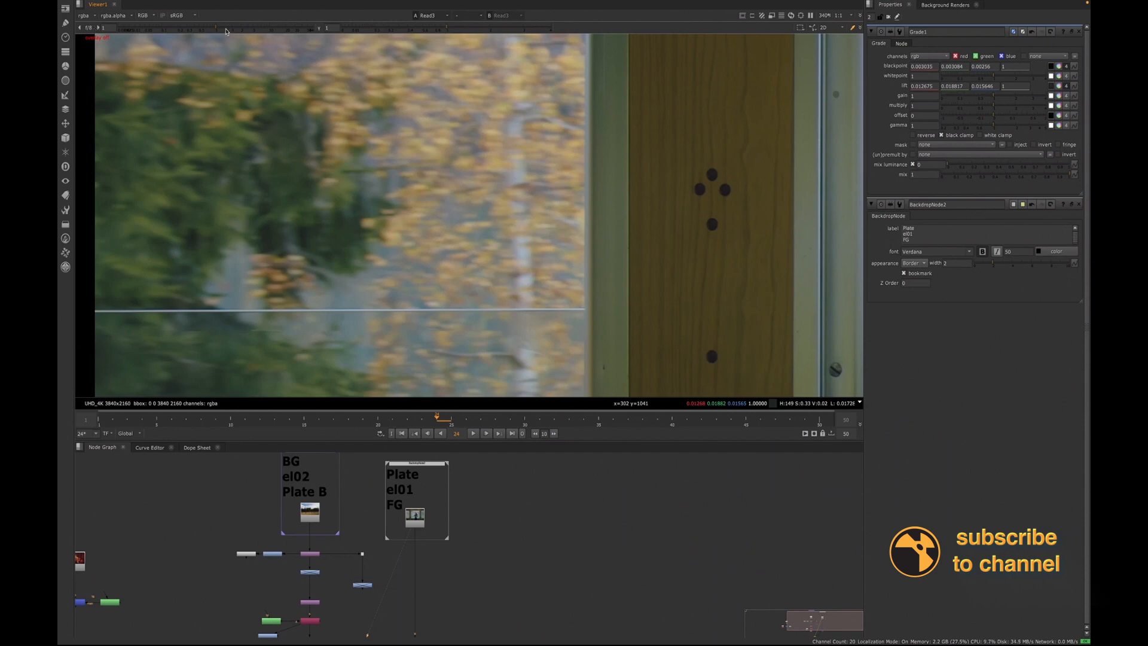
pyautogui.scroll(-3, 367, 170)
pyautogui.moveTo(727, 182); pyautogui.dragTo(415, 221, button='middle')
pyautogui.scroll(3, 638, 211)
pyautogui.scroll(-4, 621, 187)
pyautogui.scroll(3, 502, 204)
pyautogui.scroll(4, 415, 222)
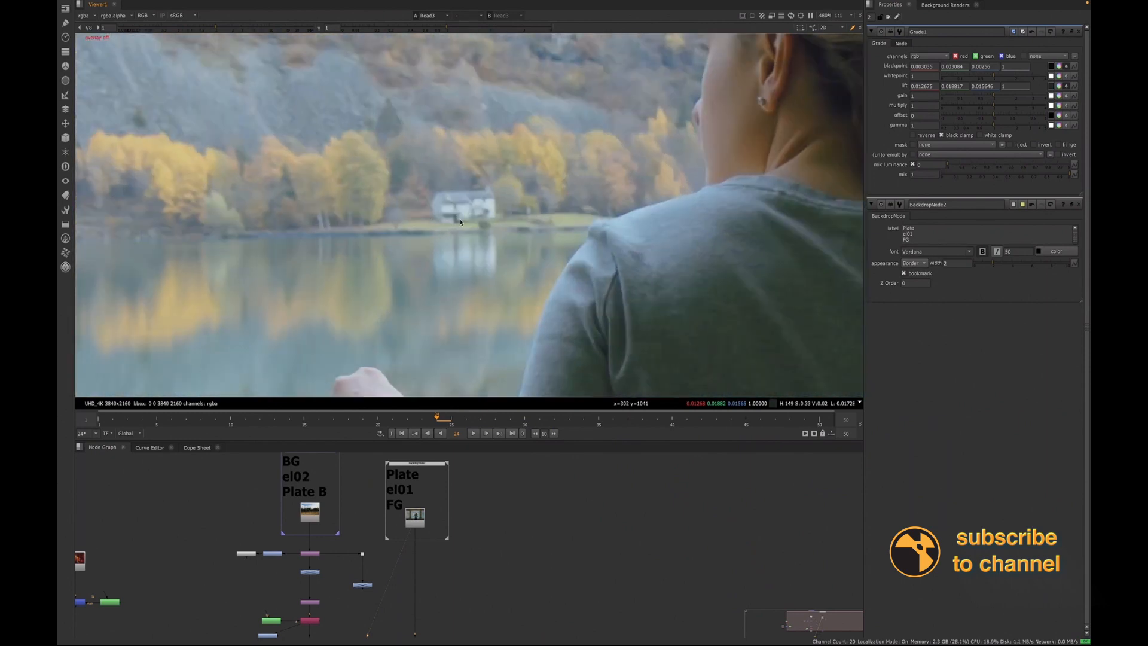
pyautogui.scroll(-3, 453, 222)
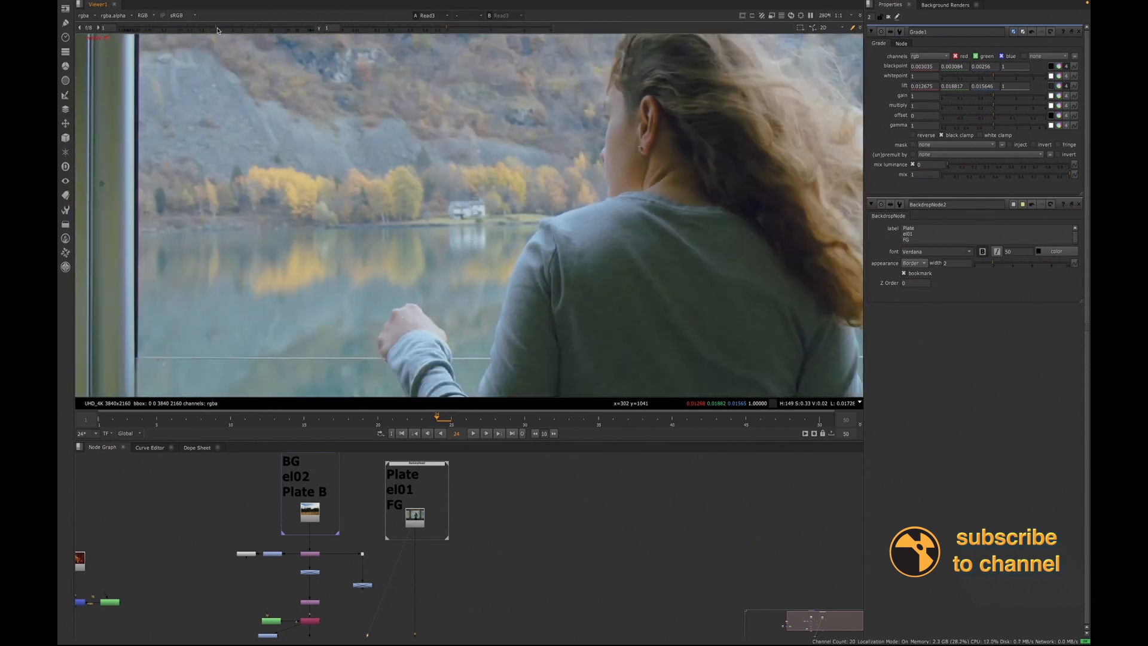
pyautogui.moveTo(446, 29); pyautogui.dragTo(385, 32)
pyautogui.scroll(3, 463, 216)
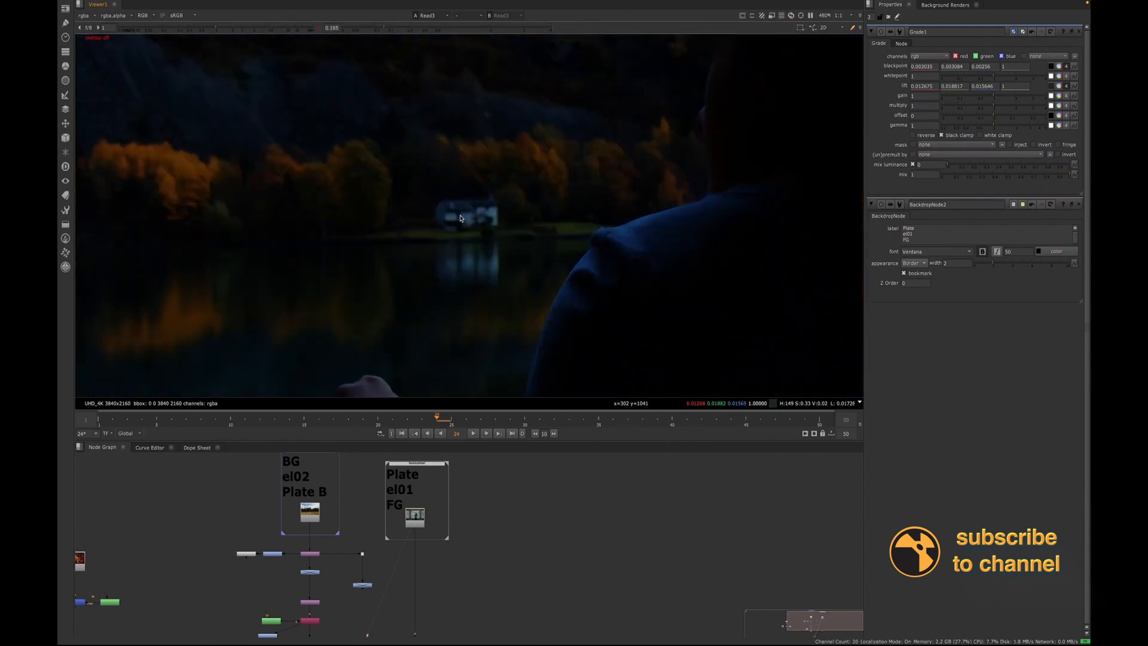
pyautogui.scroll(3, 464, 215)
# Step: Set the side-branch Grade's whitepoint to about 0.863 by sampling the brightest part of a cloud in the original background plate
pyautogui.click(312, 516)
pyautogui.press('1')
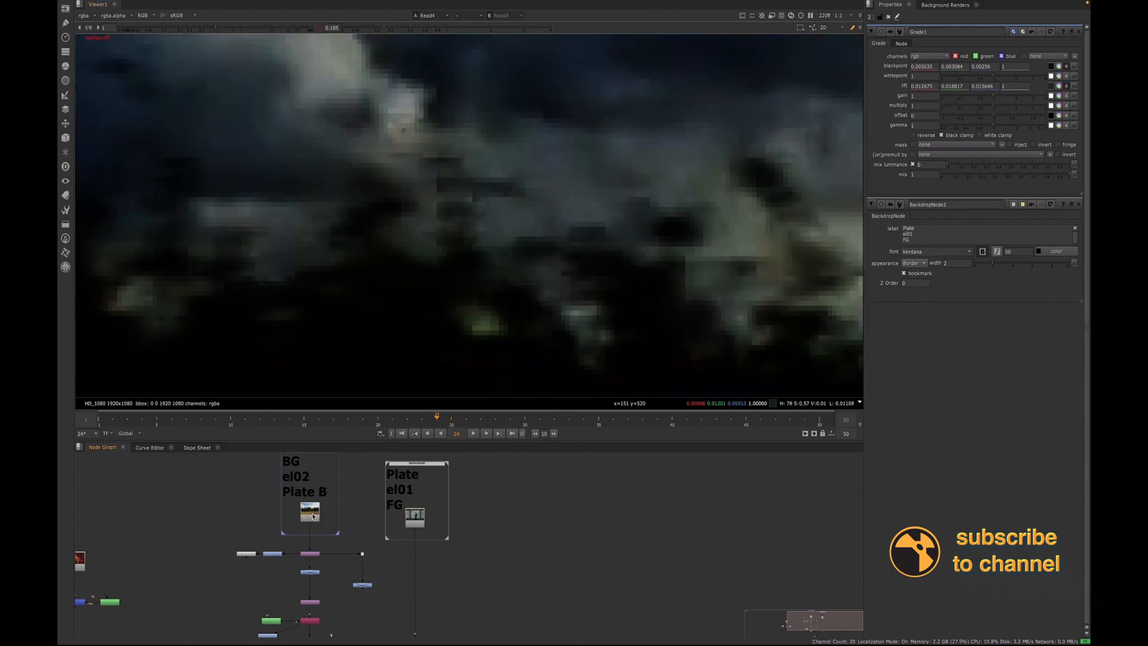
pyautogui.scroll(-6, 541, 268)
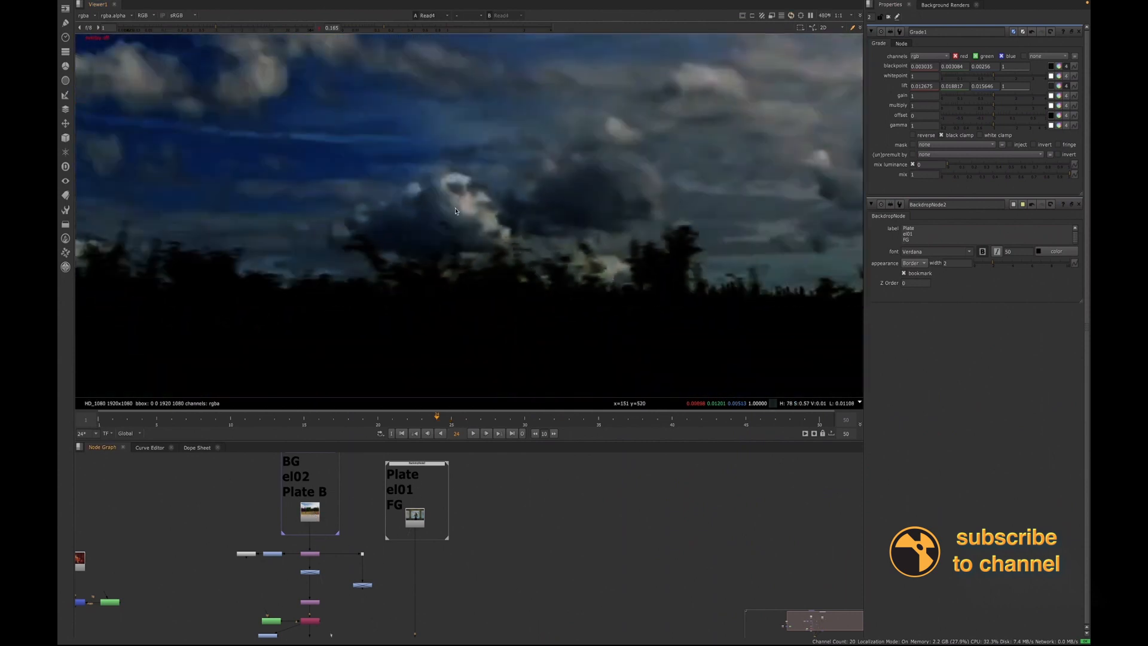
pyautogui.scroll(-3, 456, 211)
pyautogui.scroll(4, 460, 227)
pyautogui.scroll(-4, 446, 219)
pyautogui.scroll(-2, 326, 178)
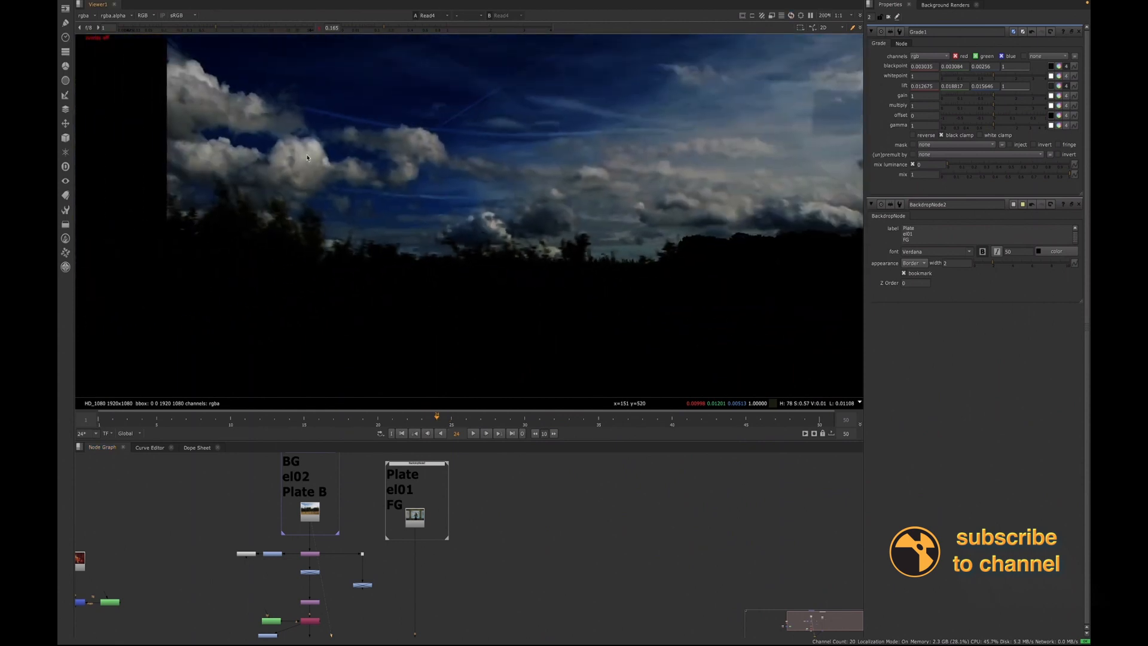
pyautogui.scroll(5, 307, 158)
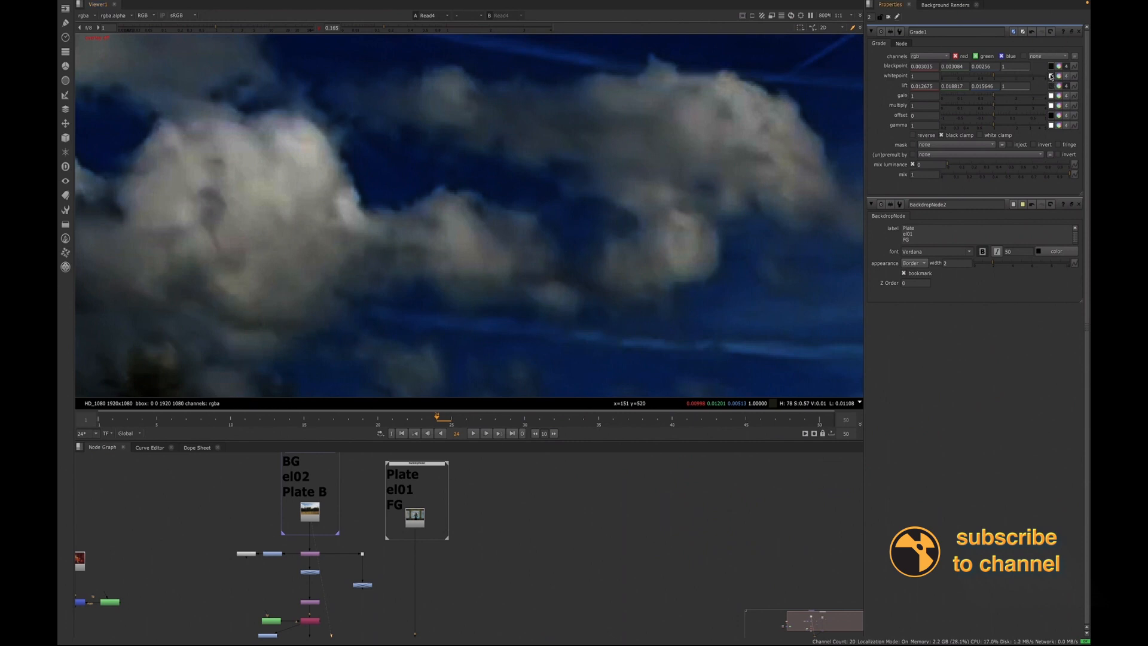
pyautogui.keyDown('ctrl'); pyautogui.click(302, 150); pyautogui.keyUp('ctrl')
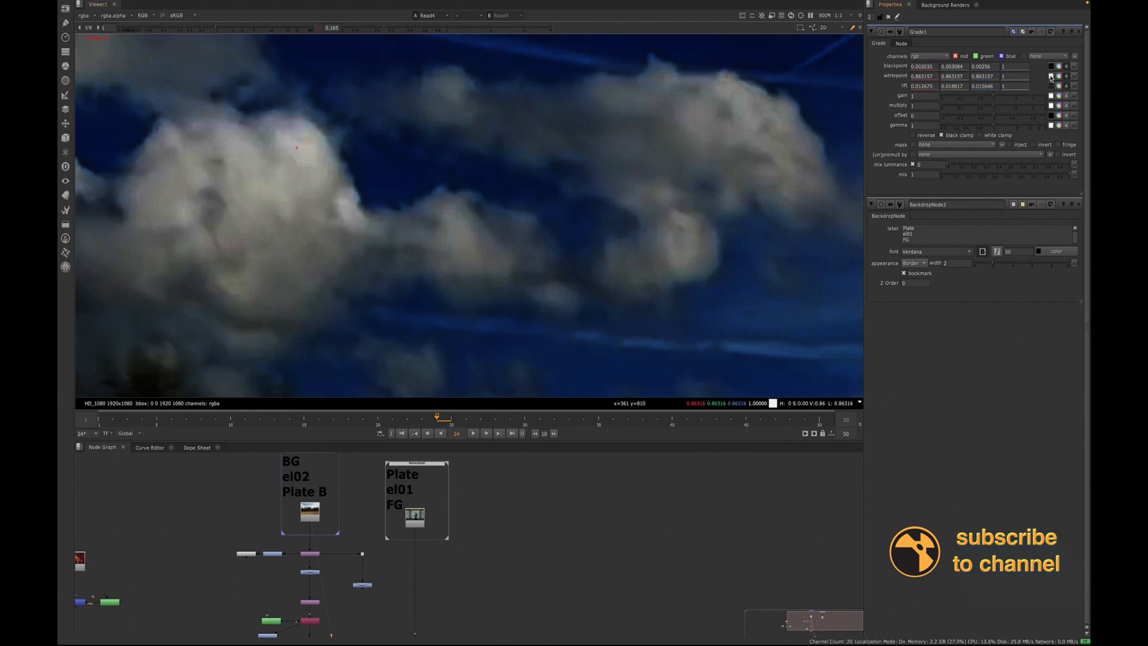
# Step: View the foreground plate from its Read node in the viewer
pyautogui.click(417, 518)
pyautogui.press('1')
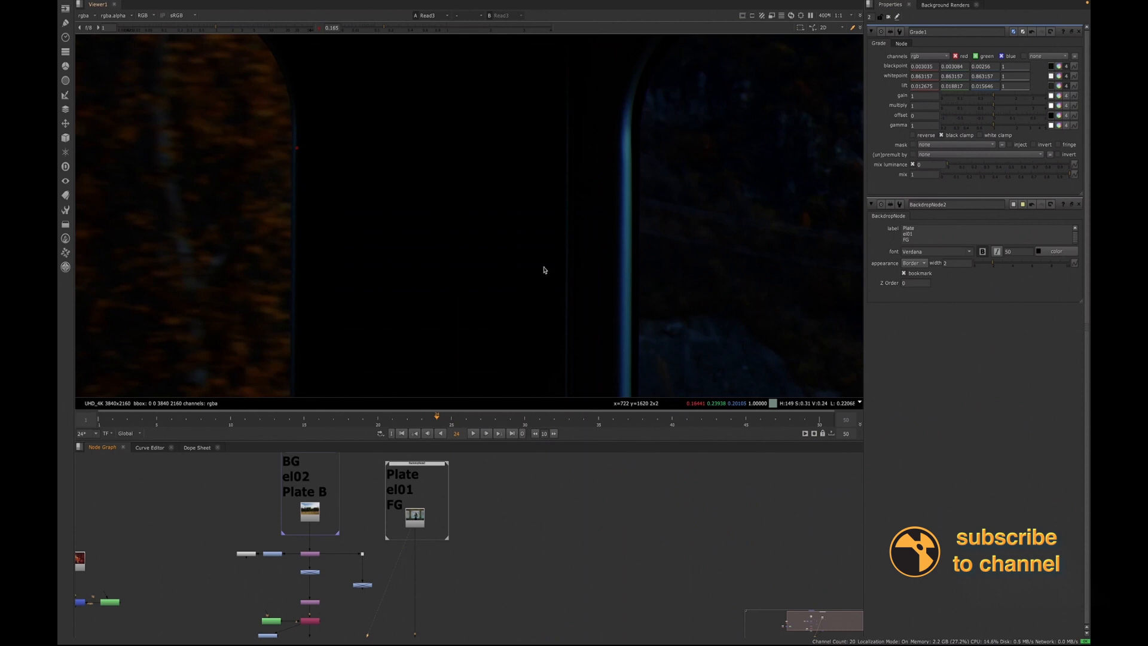
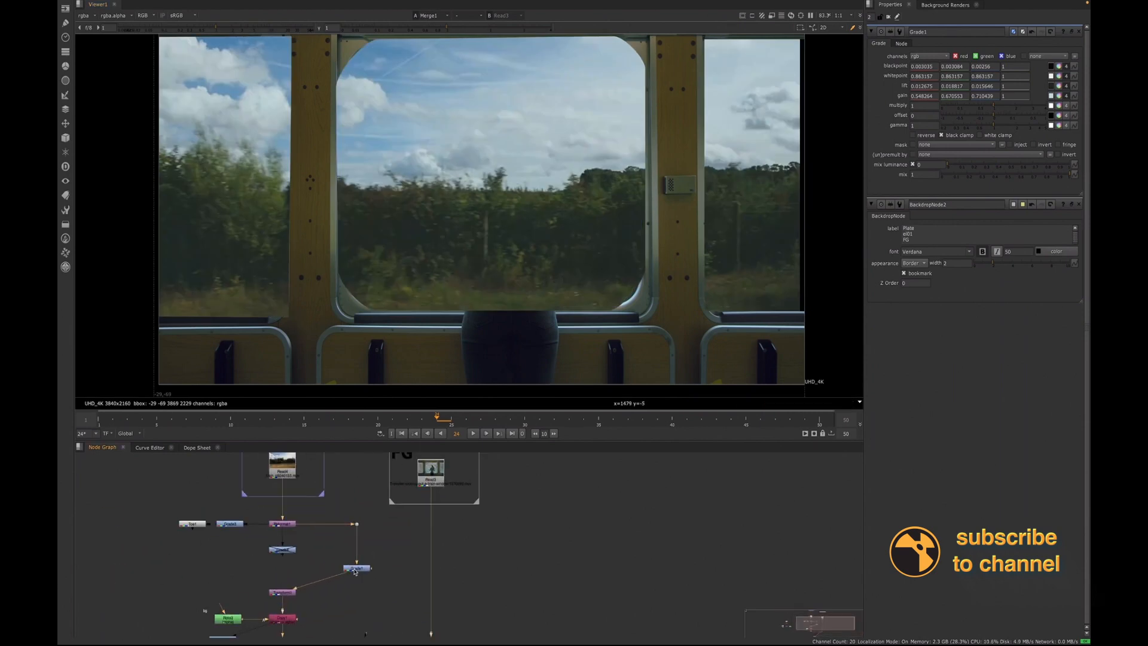
pyautogui.click(355, 569)
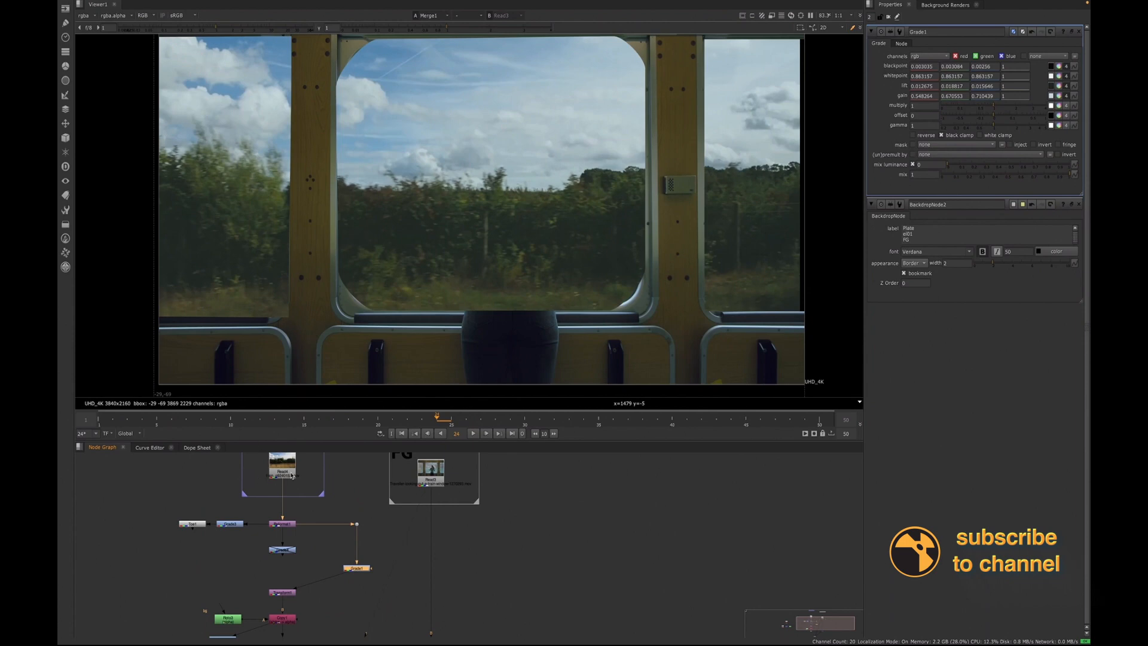
pyautogui.click(283, 467)
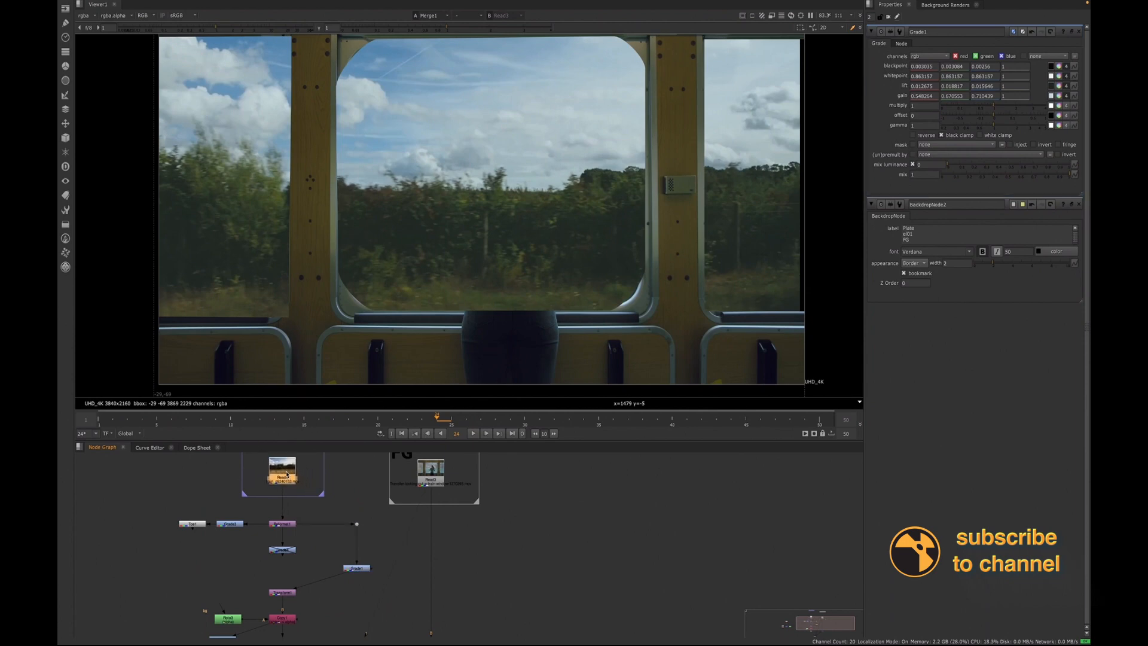
pyautogui.scroll(-1, 283, 467)
pyautogui.moveTo(332, 470); pyautogui.dragTo(325, 533, button='middle')
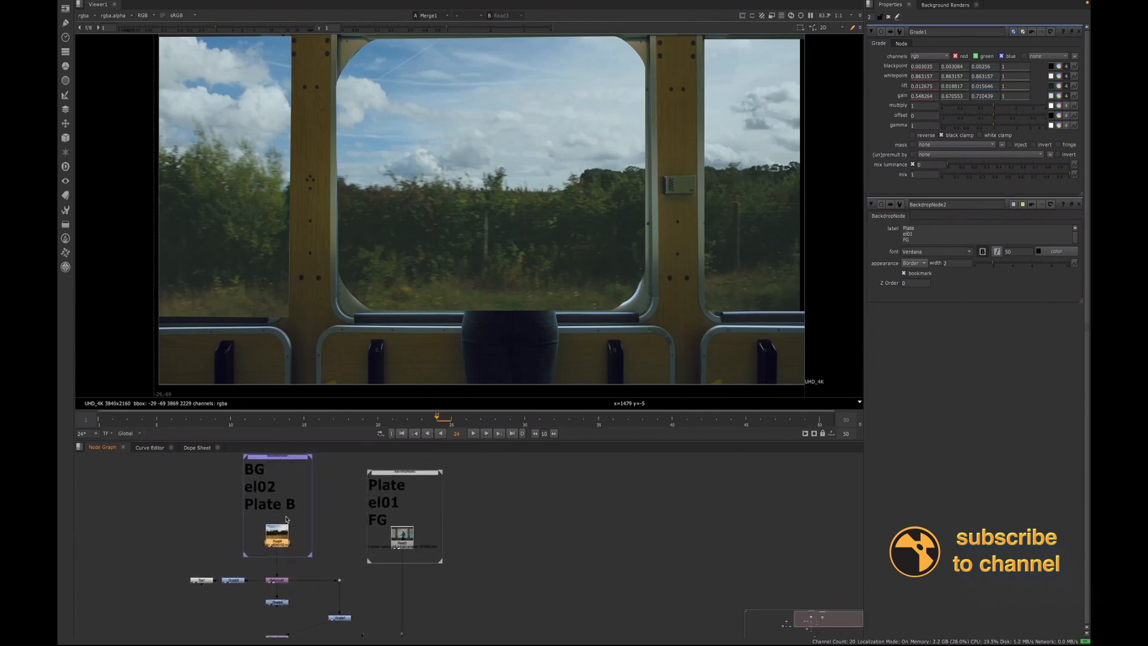
pyautogui.moveTo(277, 544); pyautogui.dragTo(278, 541)
# Step: View the original foreground plate at normal exposure, close up on the woman and the scenery behind the window
pyautogui.moveTo(402, 539)
pyautogui.mouseDown()
pyautogui.moveTo(409, 531)
pyautogui.moveTo(401, 539)
pyautogui.mouseUp()
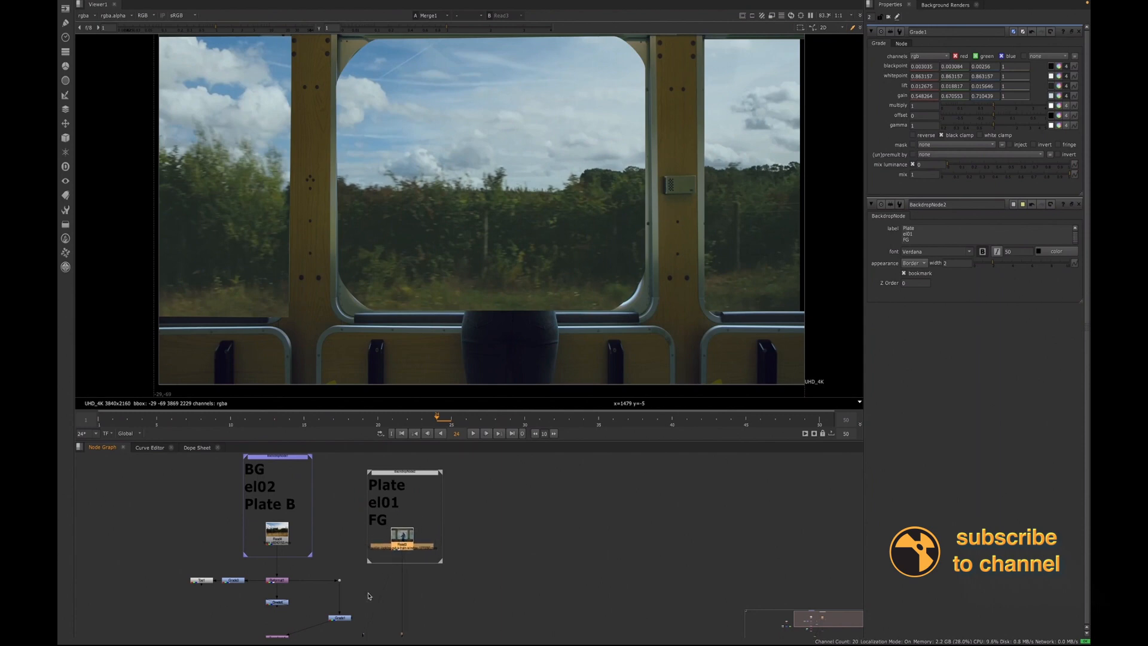
pyautogui.scroll(-3, 383, 550)
pyautogui.scroll(5, 345, 560)
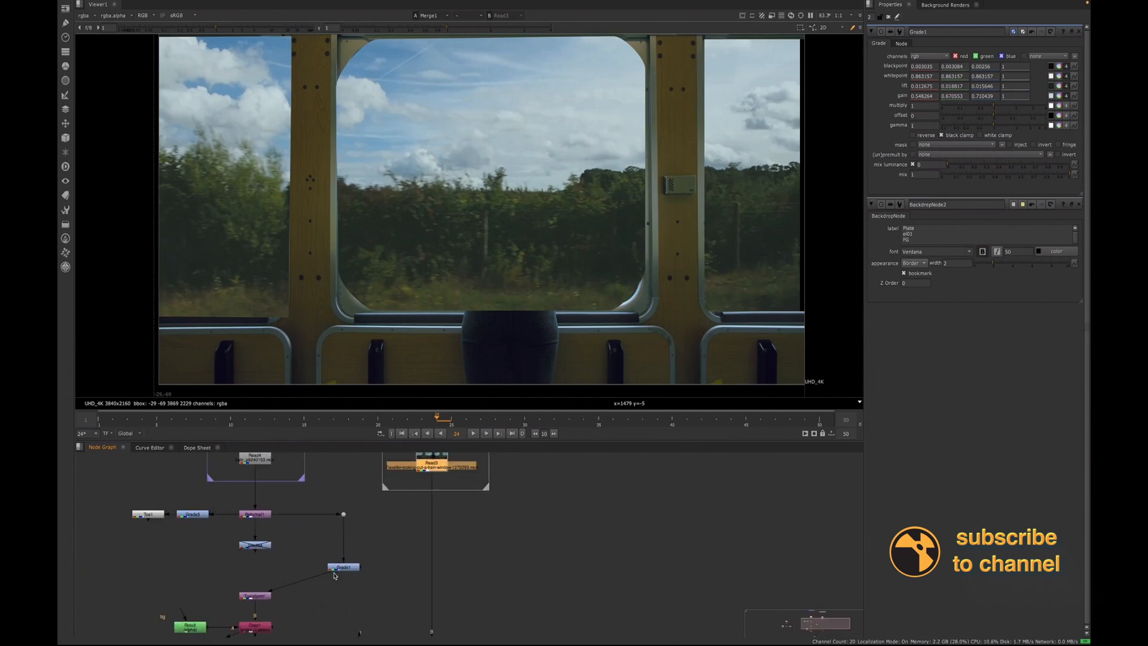
pyautogui.scroll(-2, 474, 189)
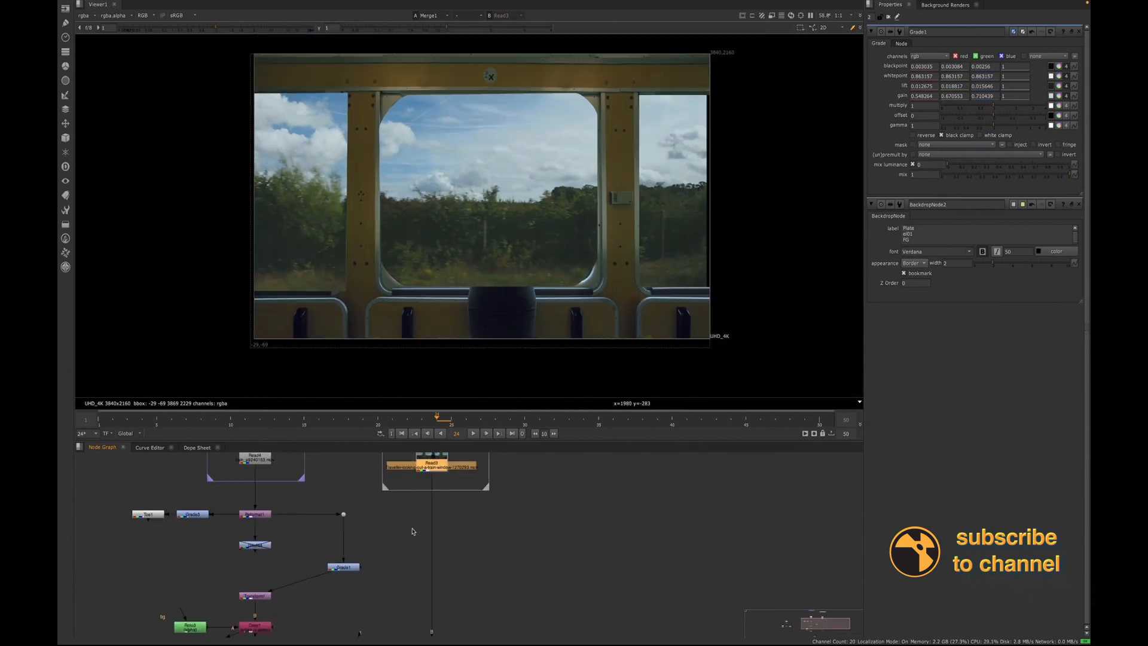
pyautogui.press('1')
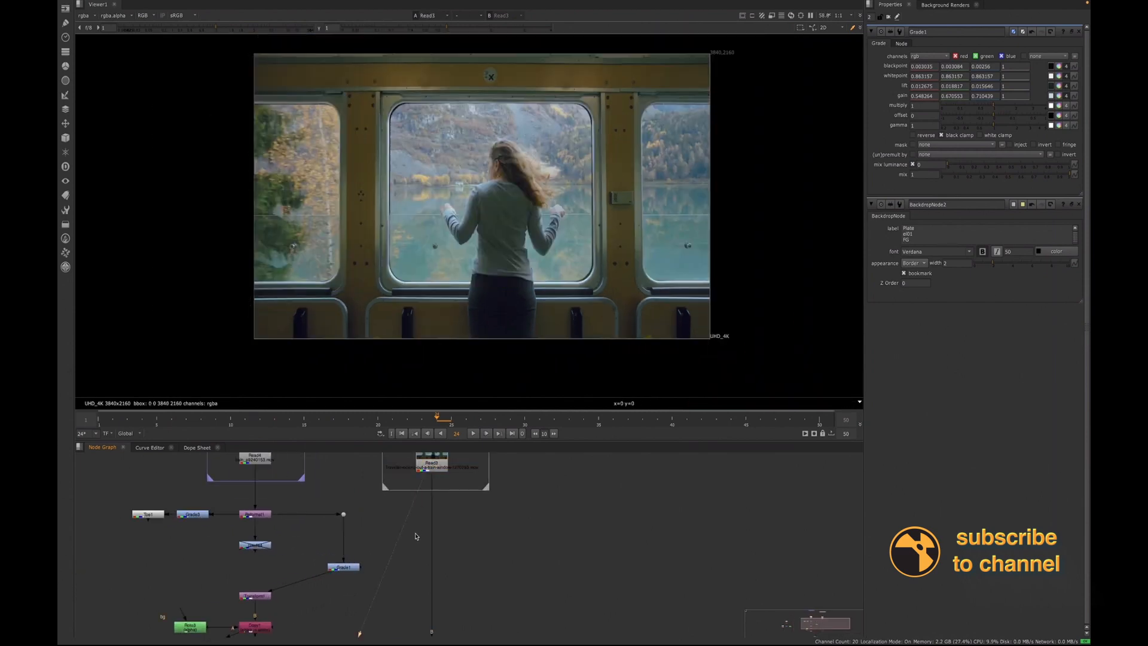
pyautogui.scroll(3, 442, 201)
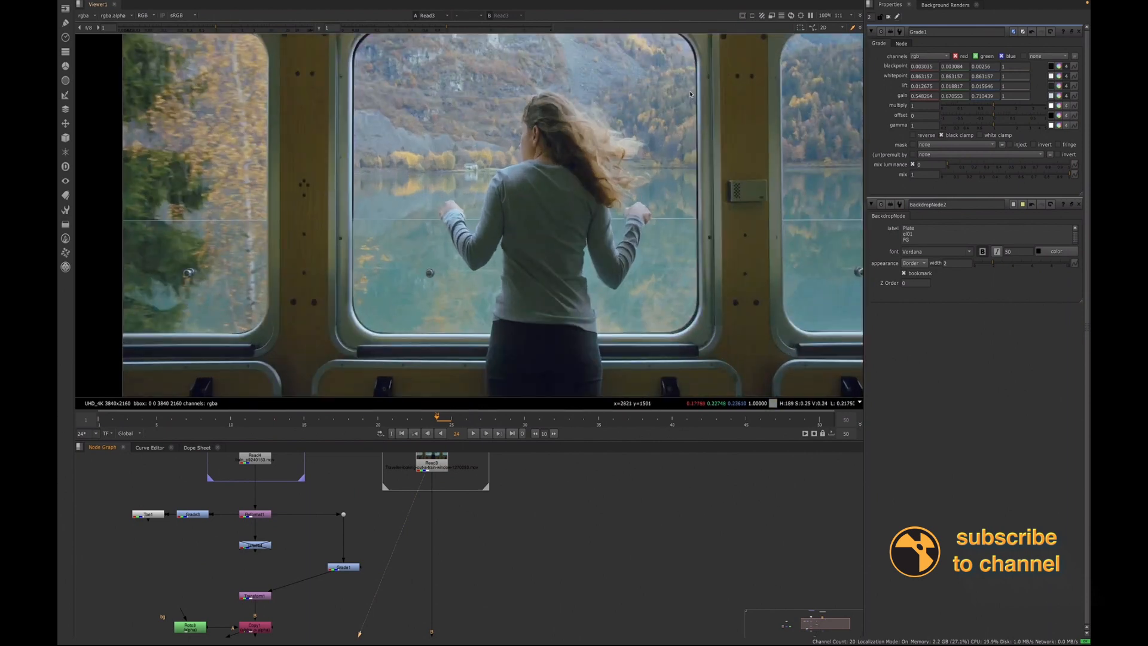
pyautogui.scroll(1, 670, 75)
# Step: Add a Saturation node fed by the foreground plate's Read node and place it beside the plate's backdrop
pyautogui.press('Tab')
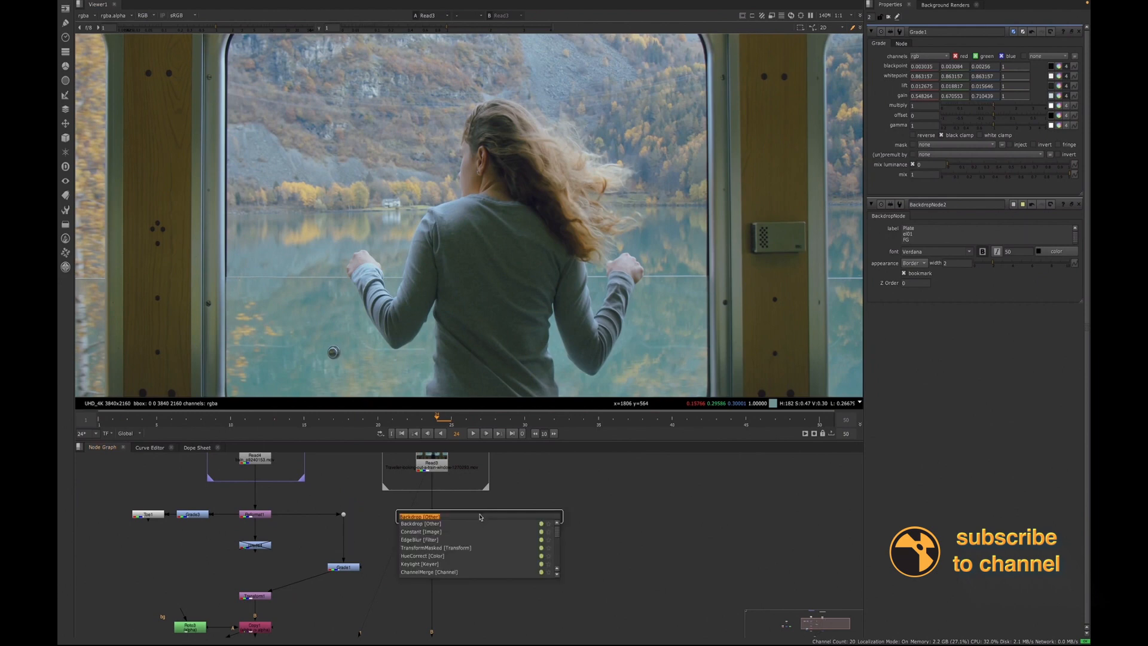
pyautogui.write('sat')
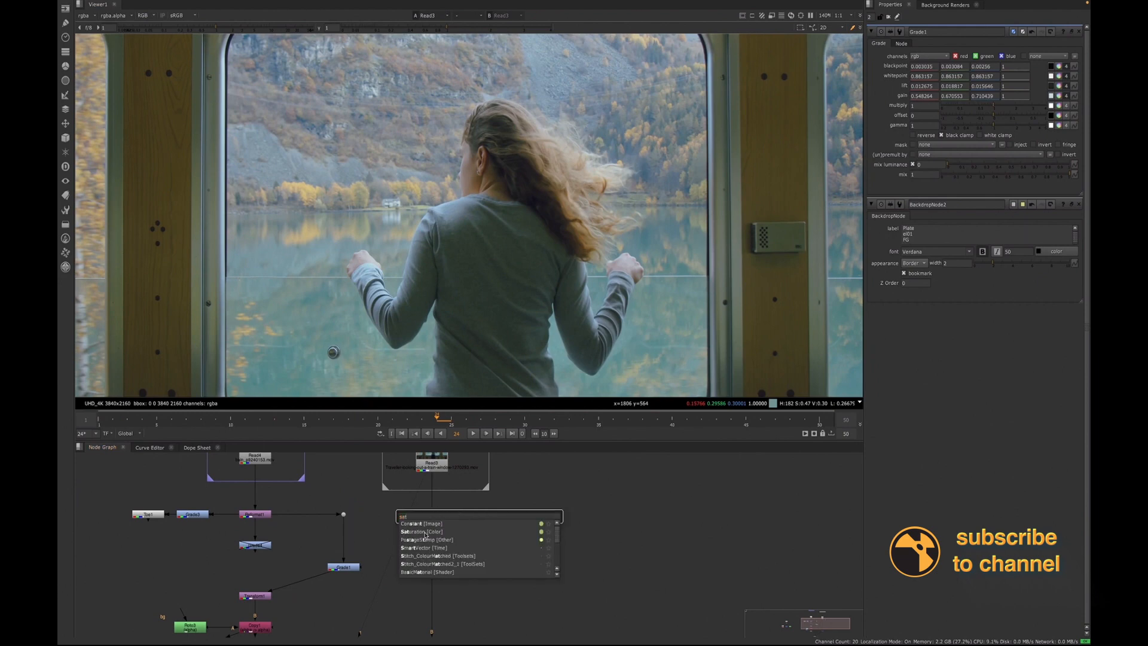
pyautogui.press('Return')
pyautogui.moveTo(470, 507); pyautogui.dragTo(440, 463)
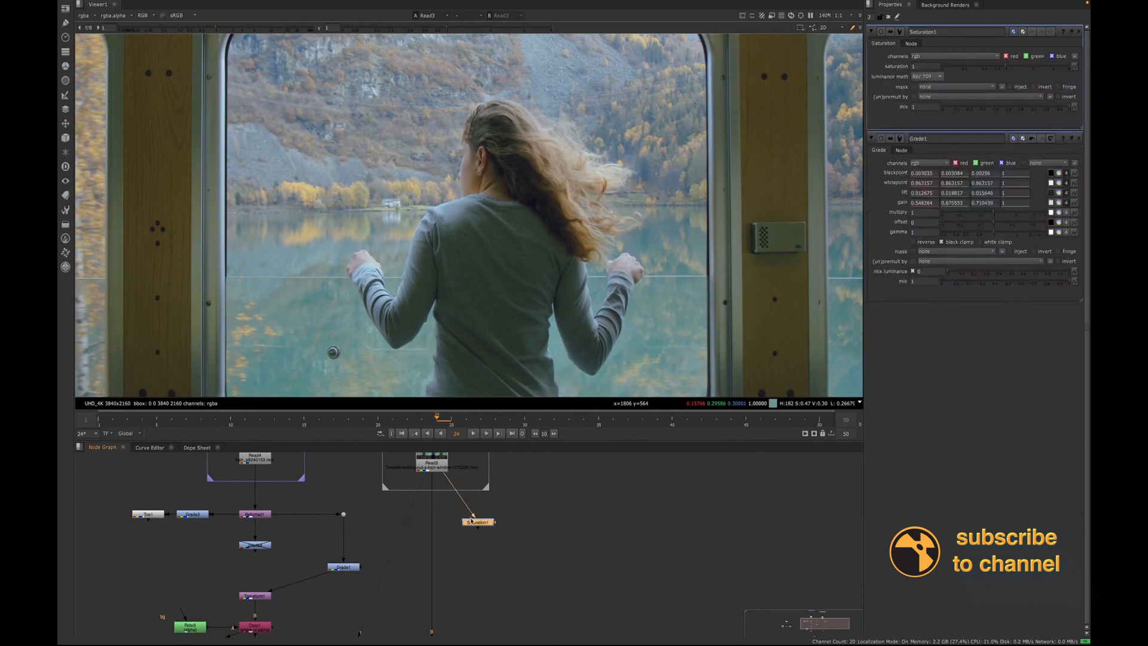
pyautogui.moveTo(472, 522); pyautogui.dragTo(529, 460)
pyautogui.moveTo(526, 465); pyautogui.dragTo(511, 515, button='middle')
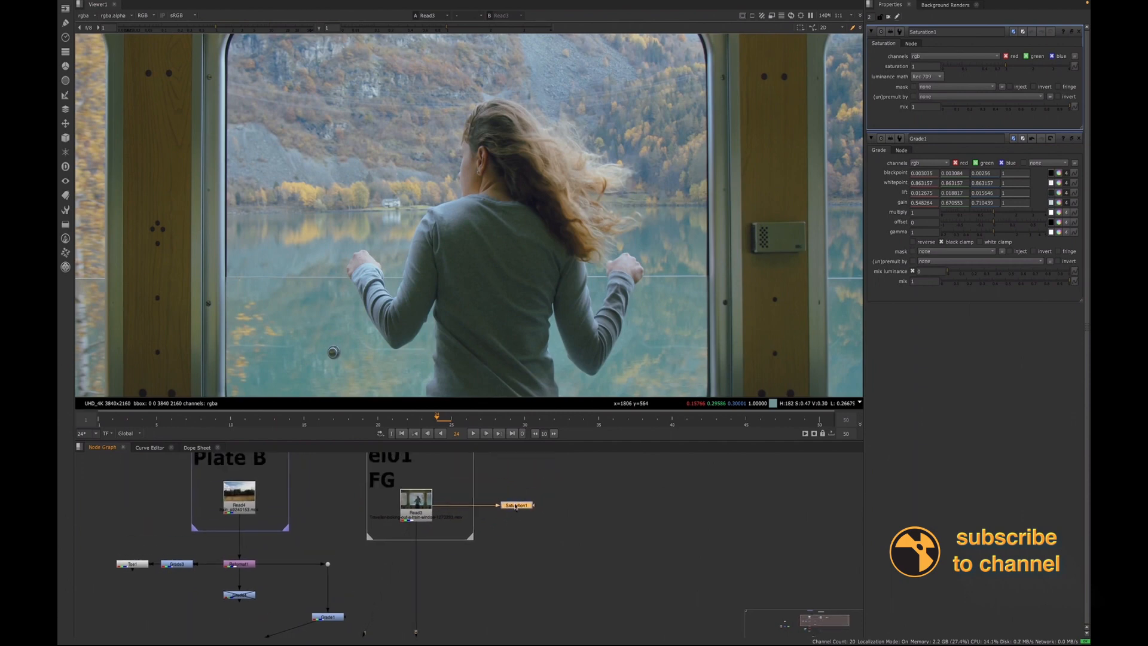
# Step: Set the Saturation node's saturation to 2.55 and examine the colour casts across the foreground plate
pyautogui.press('1')
pyautogui.moveTo(1009, 66); pyautogui.dragTo(1041, 69)
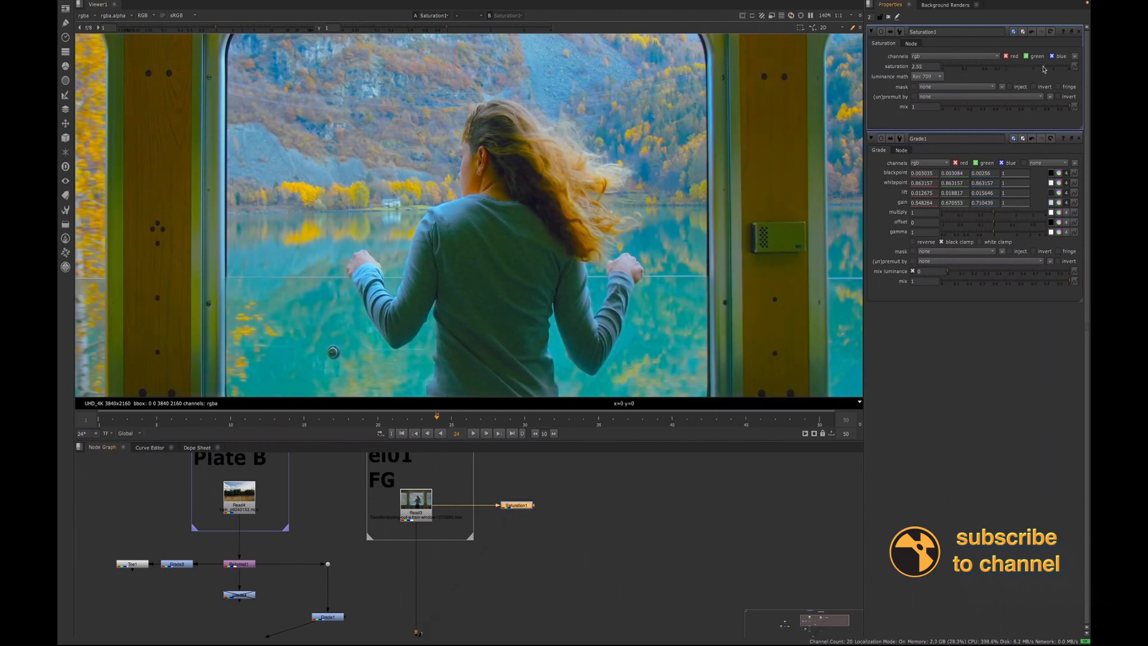
pyautogui.scroll(-4, 627, 166)
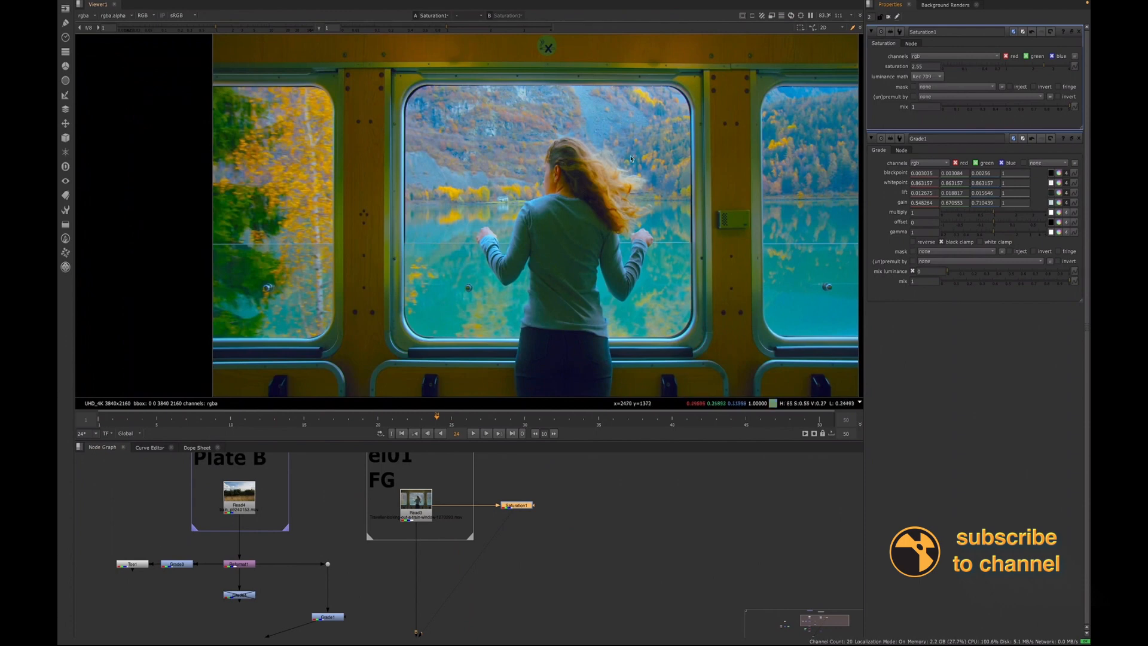
pyautogui.moveTo(638, 119); pyautogui.dragTo(548, 115, button='middle')
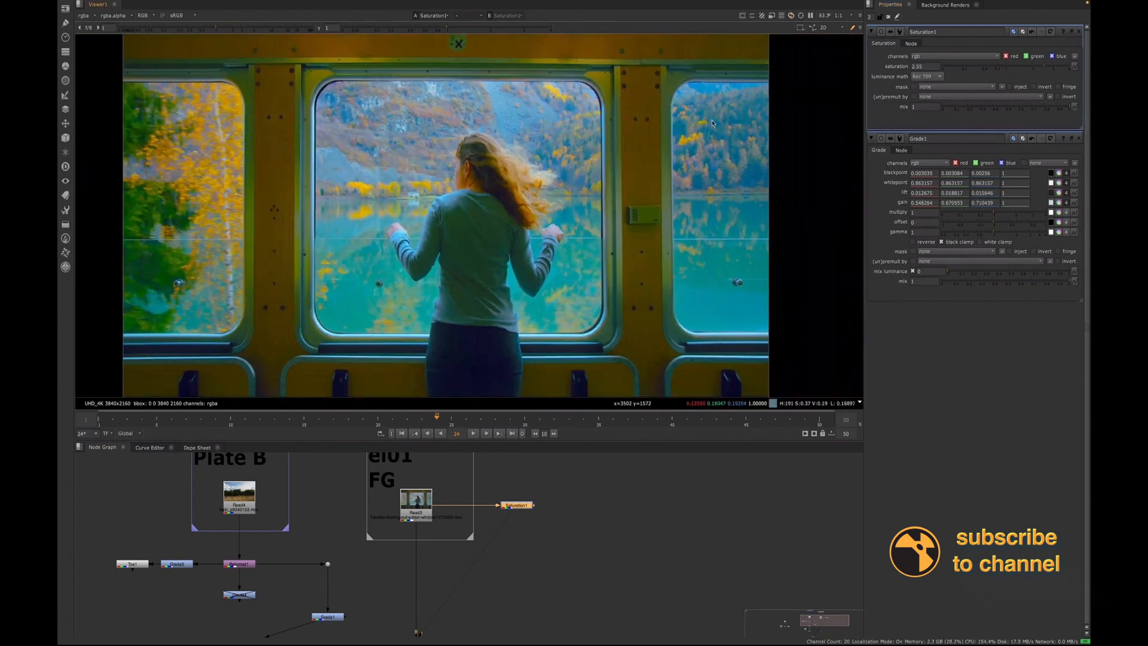
pyautogui.scroll(5, 756, 181)
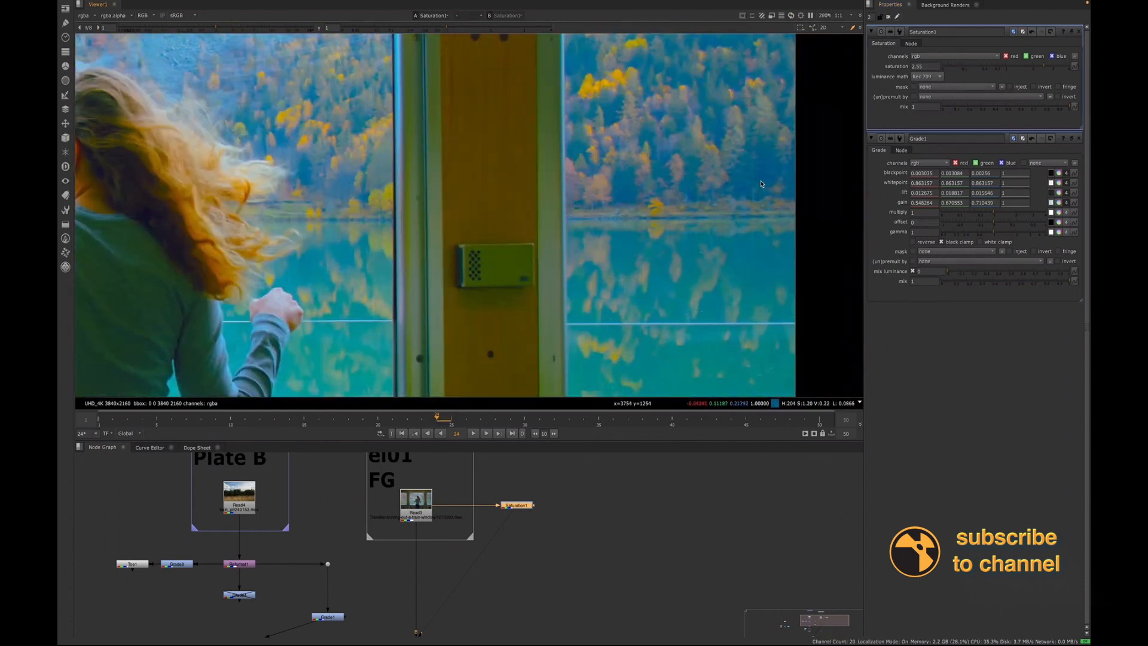
pyautogui.scroll(-3, 752, 179)
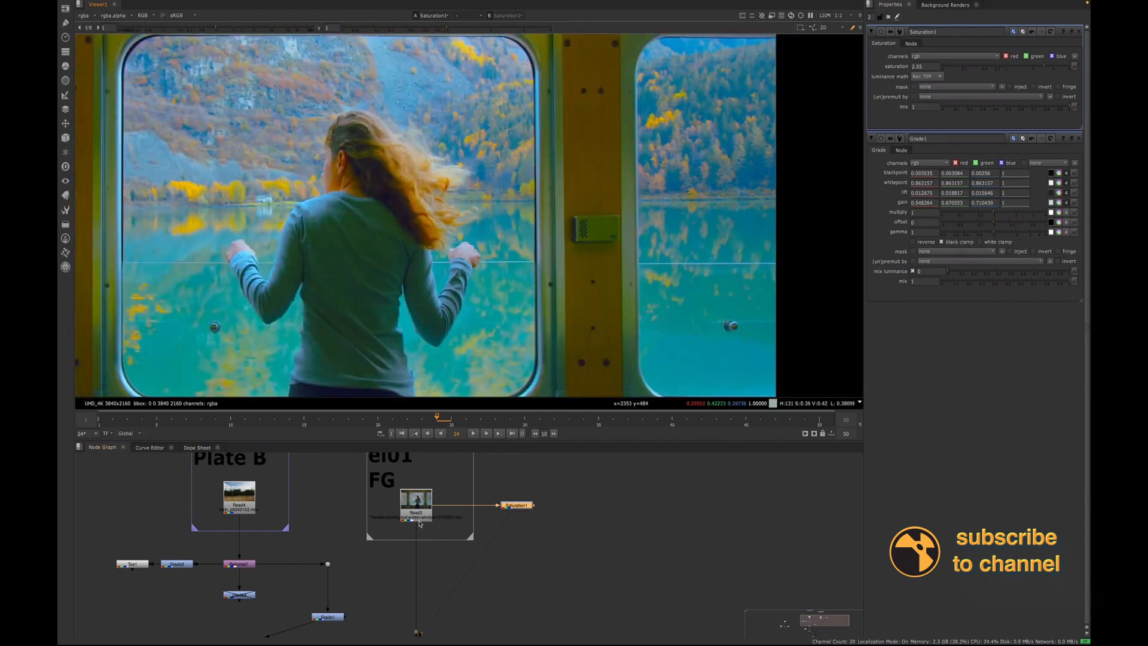
# Step: Reconnect the Saturation node's input to the side-branch Grade, place it beside that Grade and view the whole graded background
pyautogui.scroll(-2, 420, 524)
pyautogui.moveTo(456, 503); pyautogui.dragTo(380, 585)
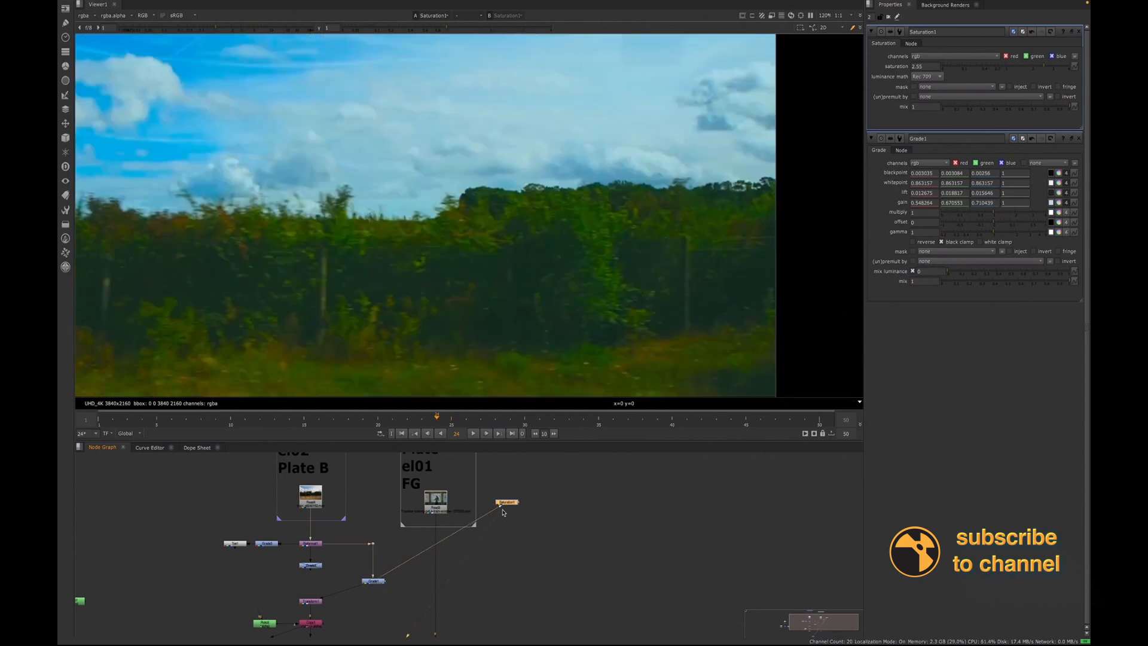
pyautogui.moveTo(506, 502); pyautogui.dragTo(411, 580)
pyautogui.press('f')
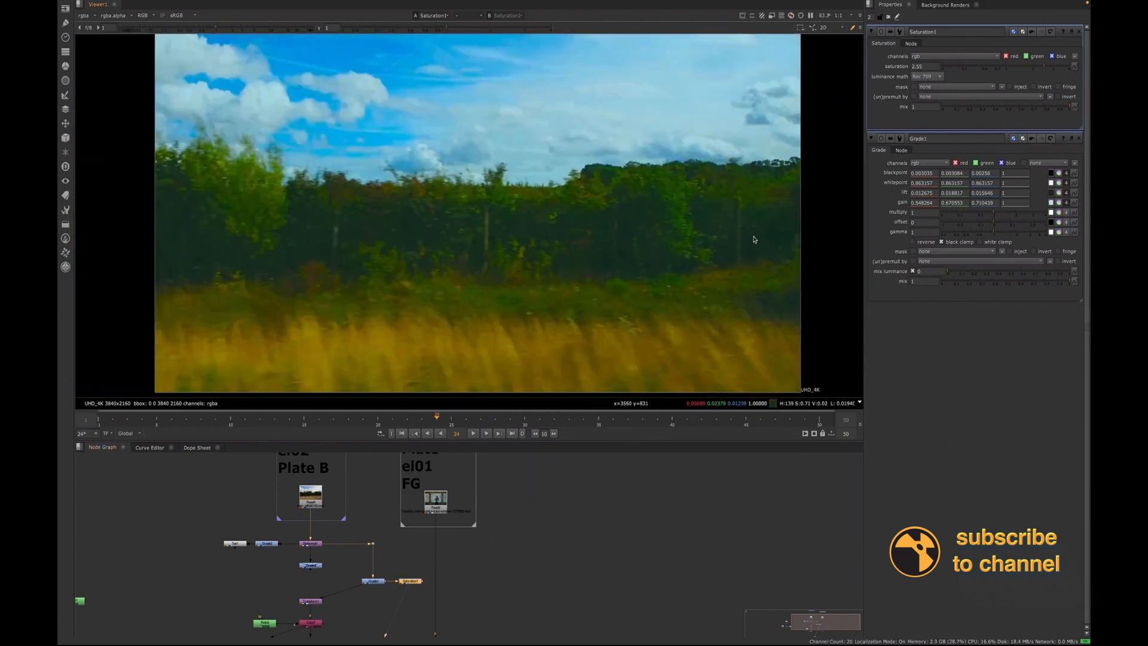
# Step: Reconnect the Saturation node's input to the foreground plate's Read node and examine the saturated foliage and scenery outside the train windows
pyautogui.moveTo(752, 244); pyautogui.dragTo(721, 241, button='middle')
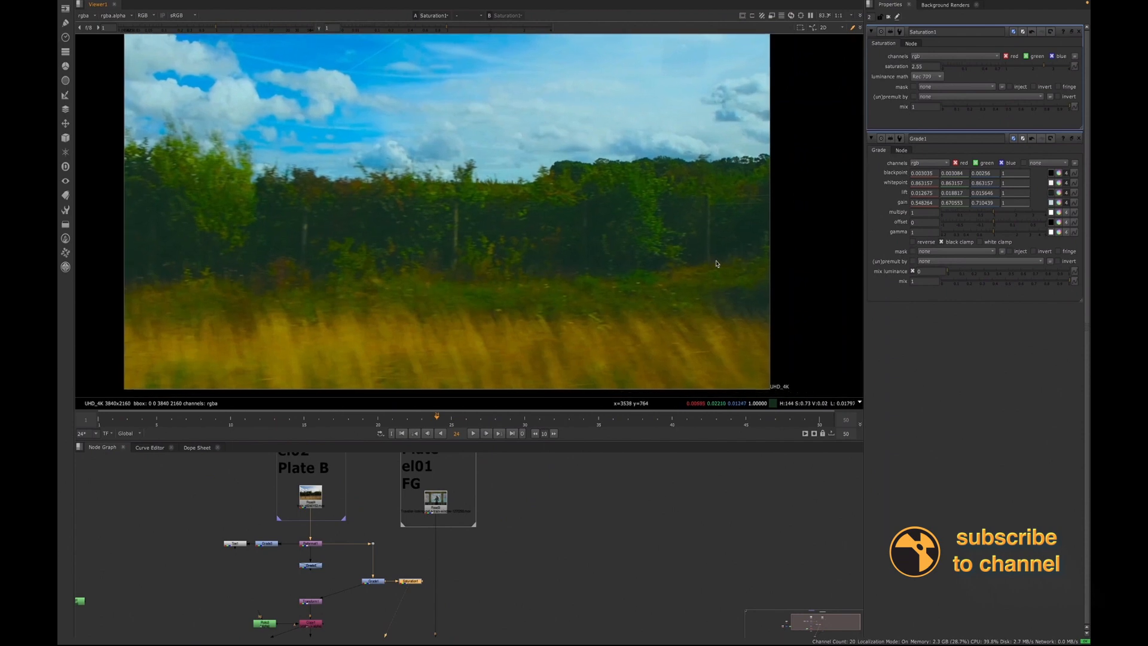
pyautogui.moveTo(390, 583); pyautogui.dragTo(439, 508)
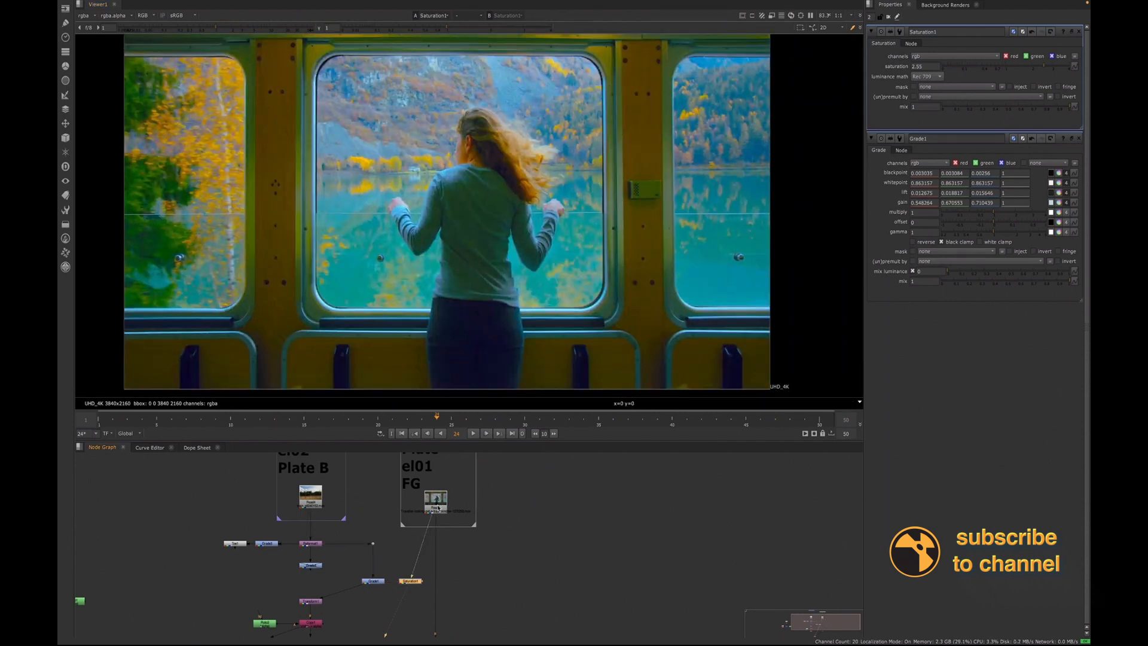
pyautogui.scroll(4, 165, 189)
pyautogui.scroll(2, 161, 240)
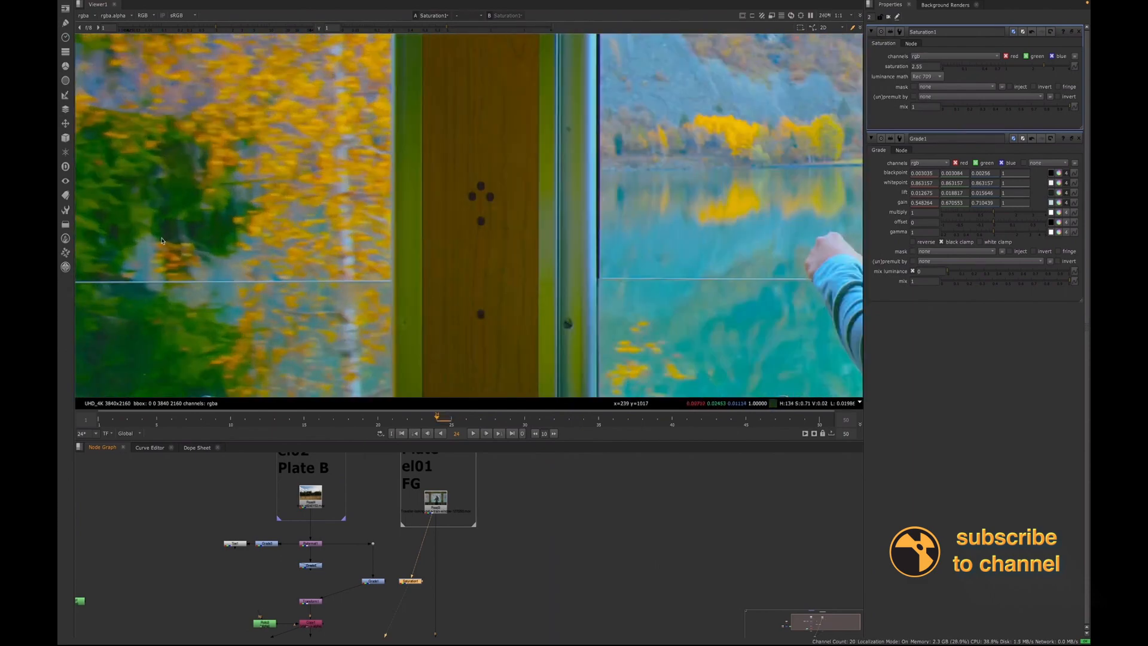
pyautogui.moveTo(193, 212); pyautogui.dragTo(237, 197, button='middle')
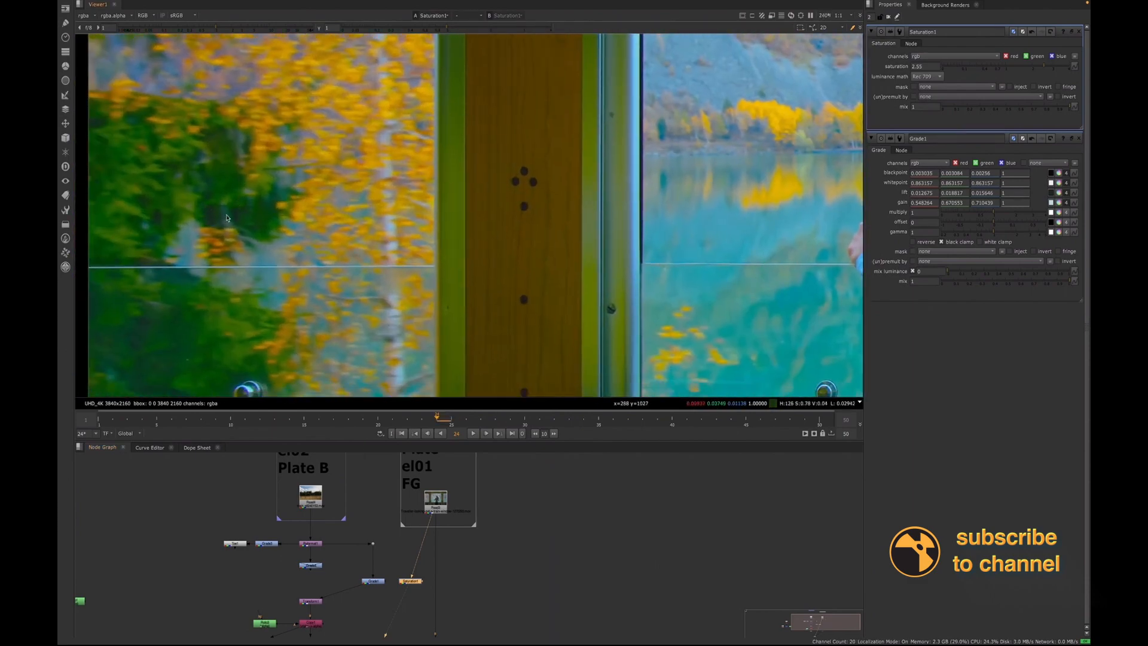
pyautogui.scroll(-4, 222, 198)
pyautogui.scroll(4, 222, 198)
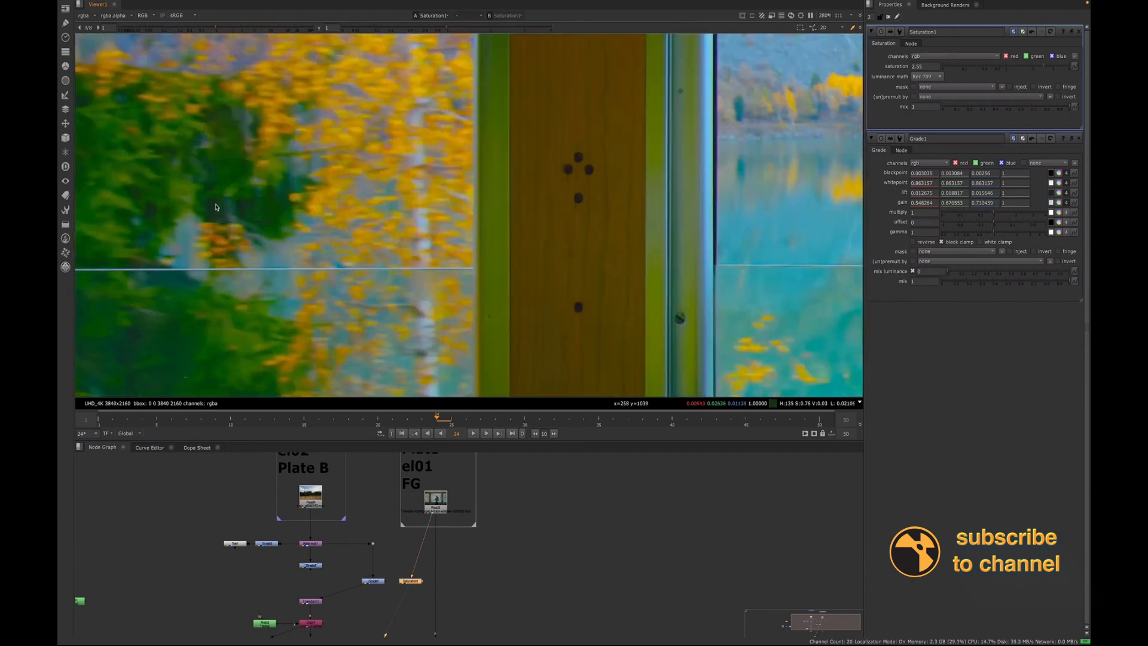
pyautogui.scroll(-5, 214, 211)
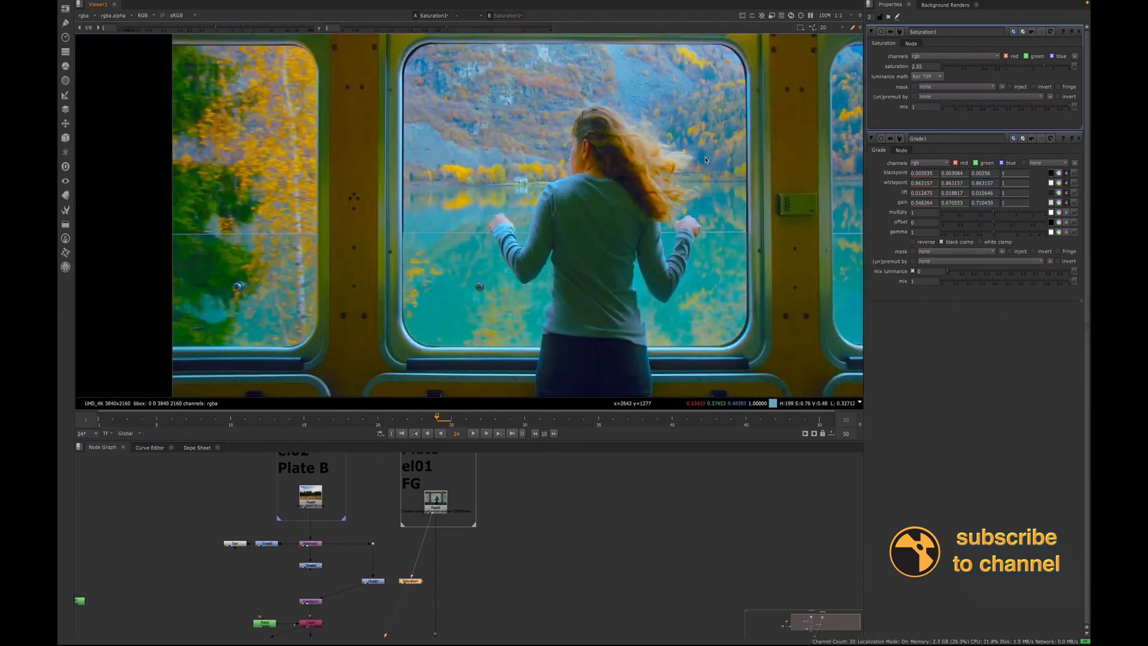
pyautogui.scroll(3, 238, 204)
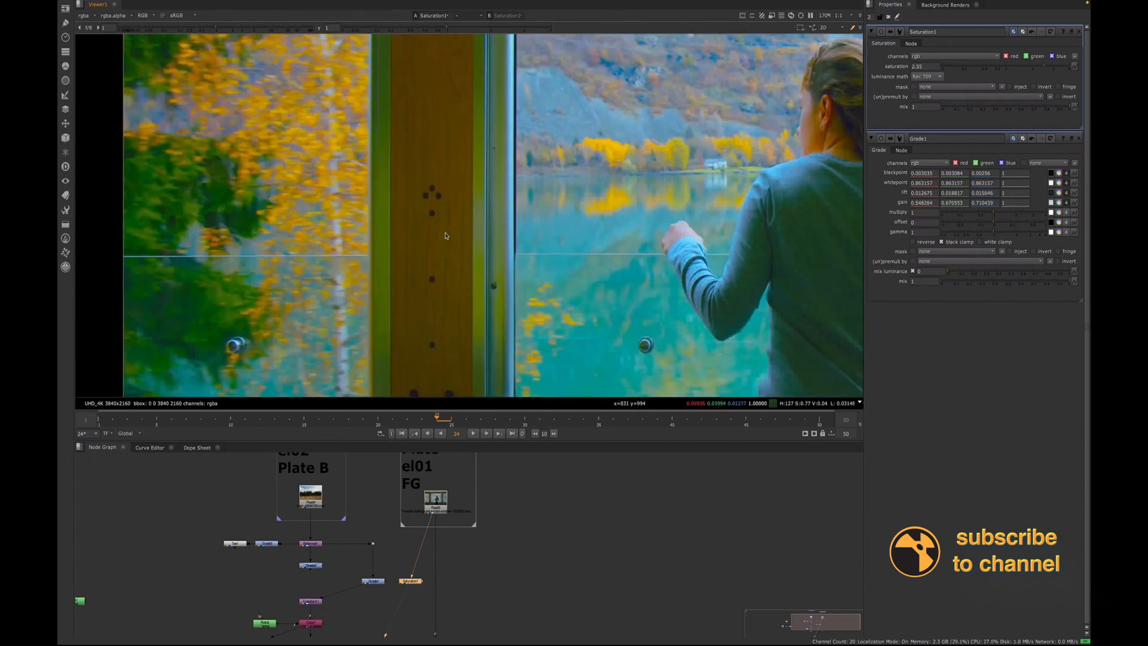
pyautogui.scroll(-4, 613, 239)
pyautogui.scroll(2, 612, 242)
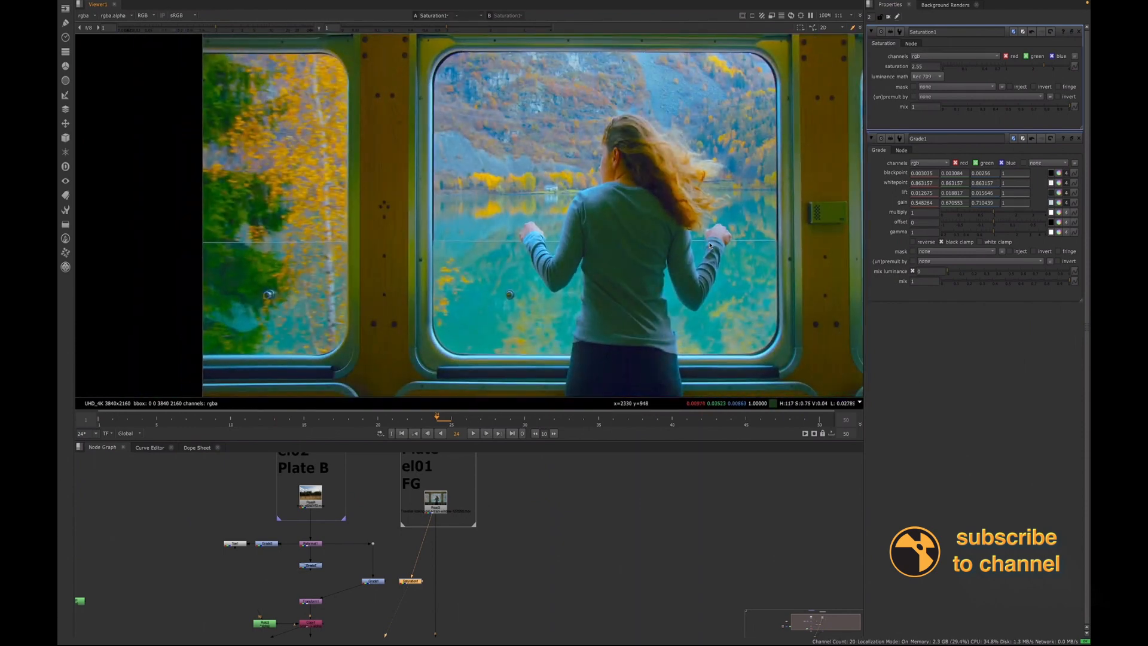
pyautogui.scroll(-2, 710, 245)
pyautogui.scroll(1, 787, 245)
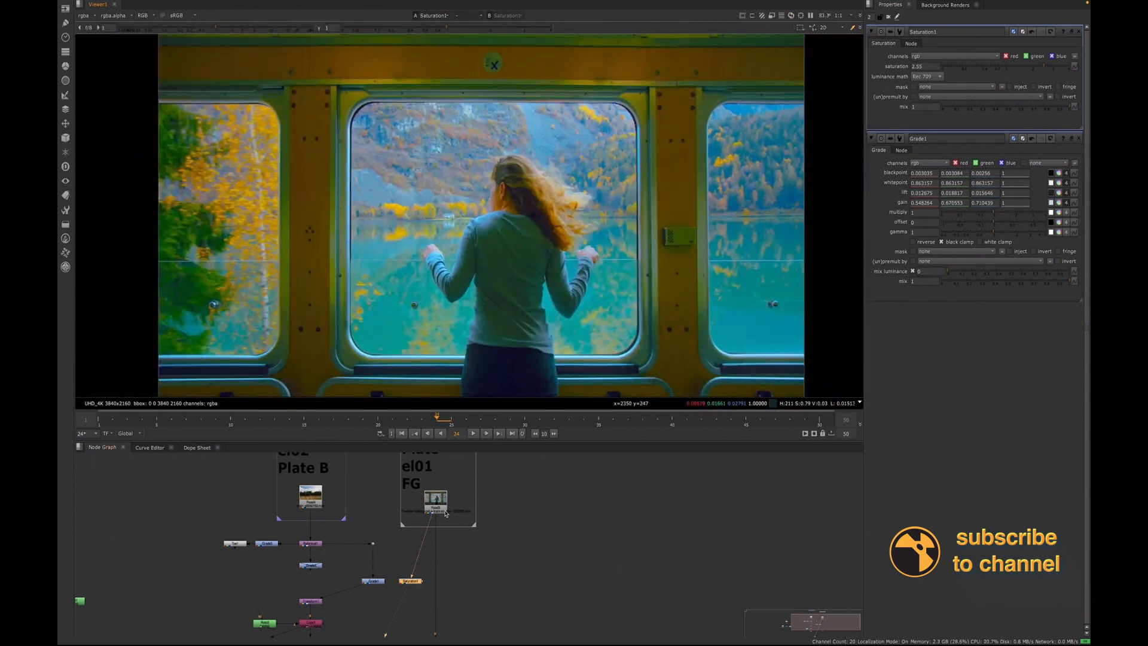
# Step: Move the Saturation node away from the side-branch Grade and set its saturation to 2
pyautogui.moveTo(412, 581); pyautogui.dragTo(487, 591)
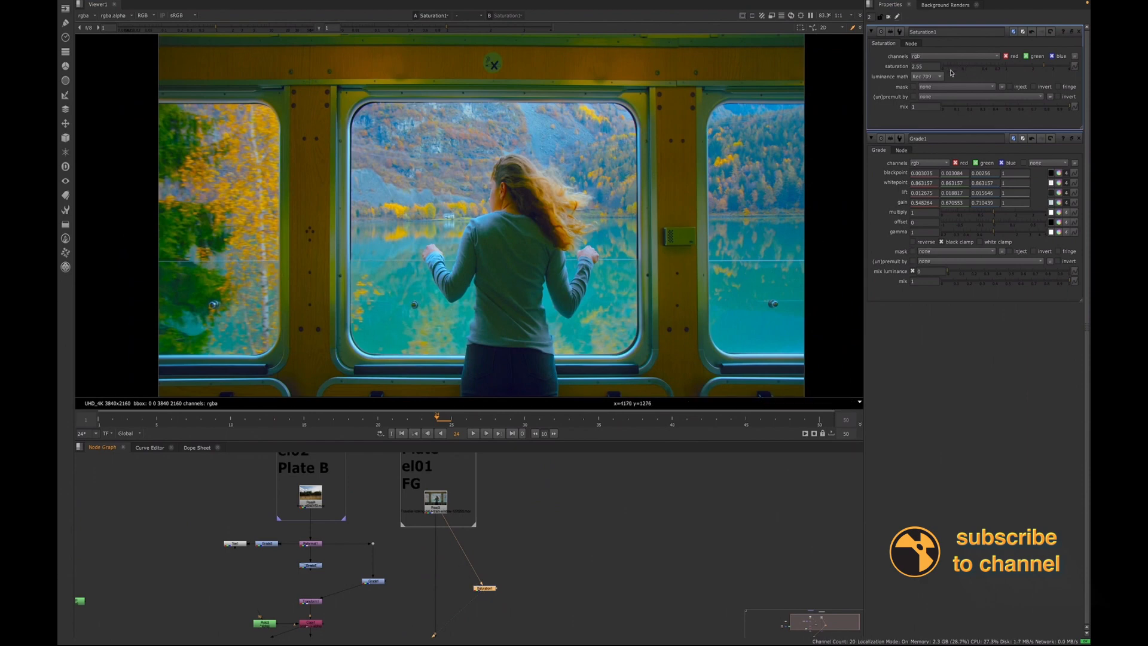
pyautogui.doubleClick(923, 67)
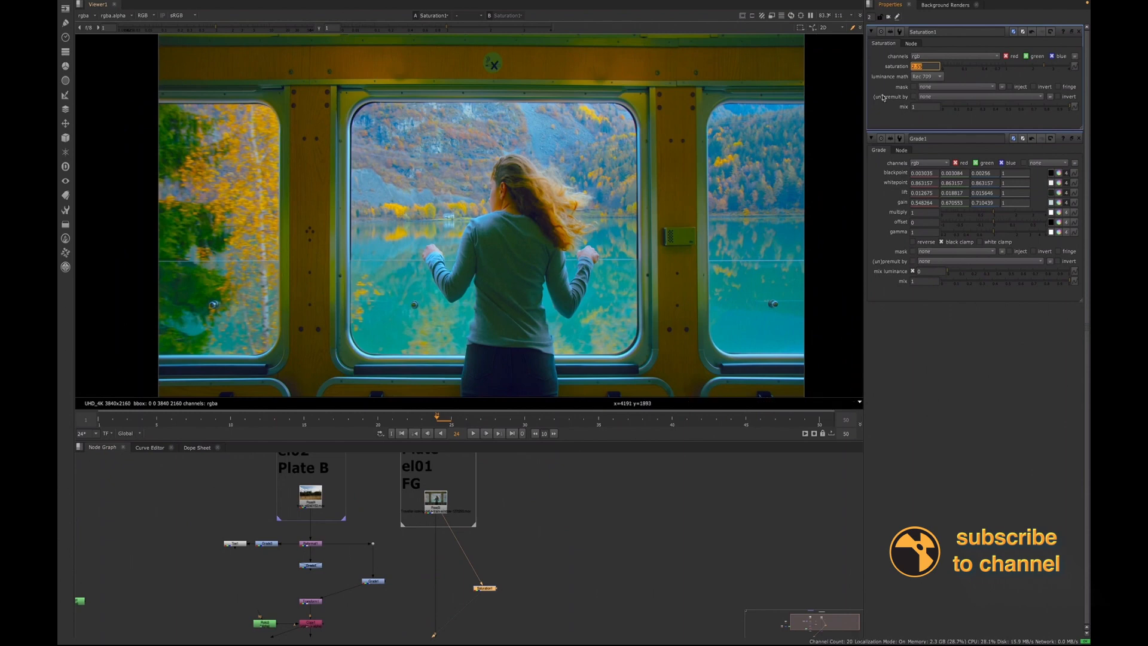
pyautogui.click(1033, 68)
pyautogui.click(1033, 68)
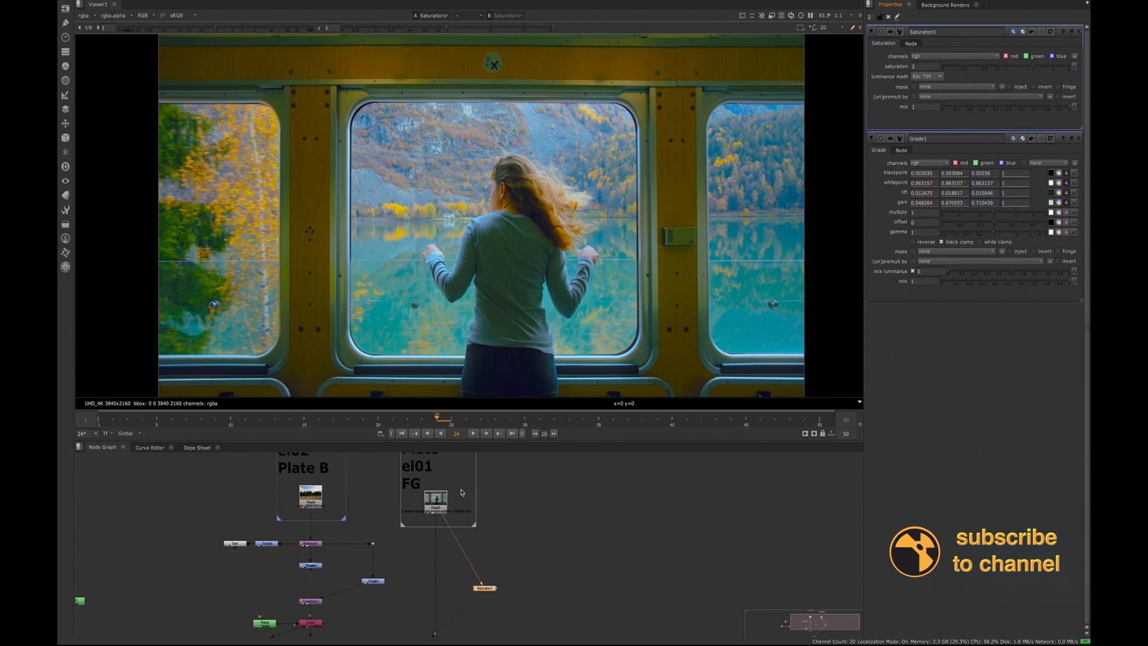
pyautogui.moveTo(396, 586); pyautogui.dragTo(417, 550, button='middle')
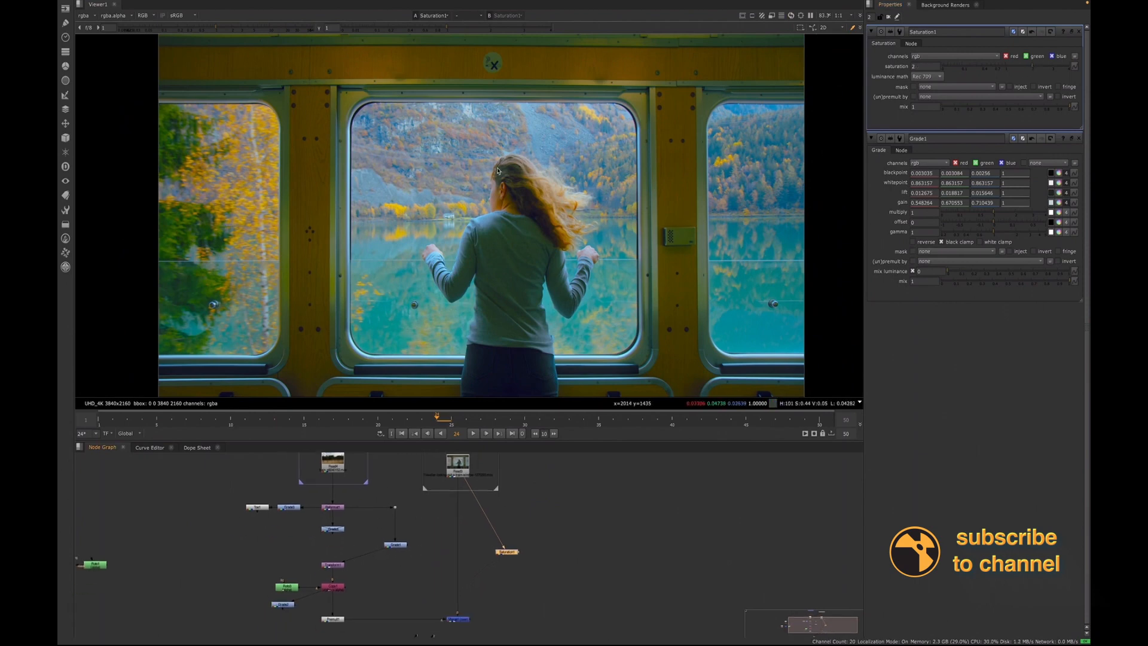
pyautogui.scroll(-2, 523, 155)
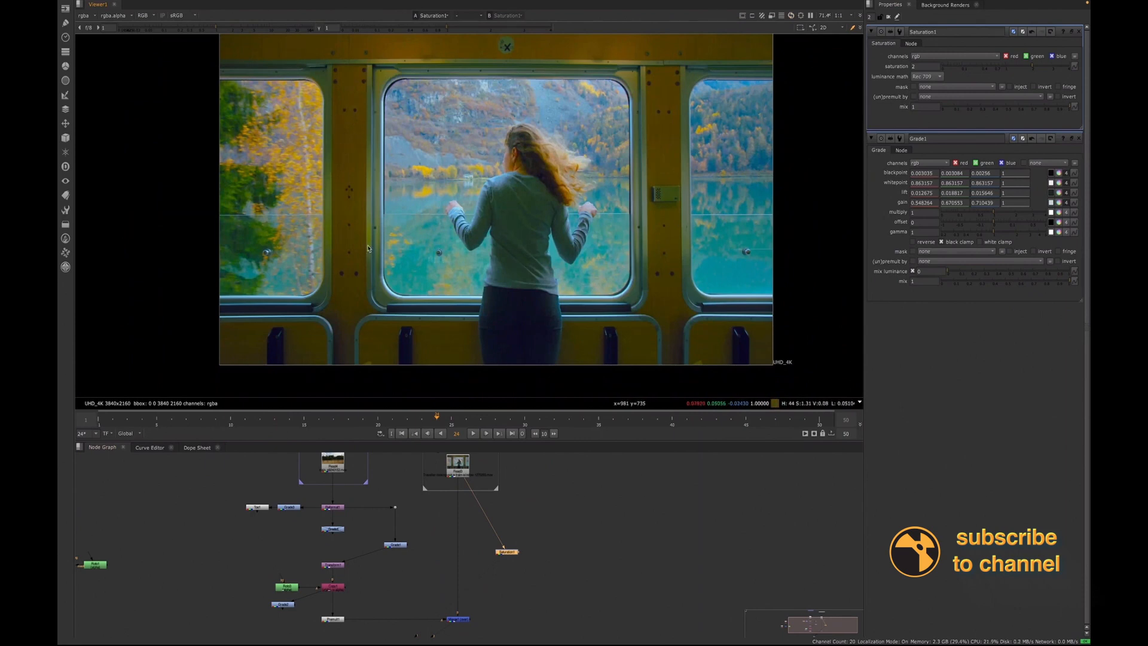
# Step: Reconnect the Saturation node's input to the side-branch Grade, check the background's colours and place the node below that Grade
pyautogui.moveTo(468, 484); pyautogui.dragTo(401, 546)
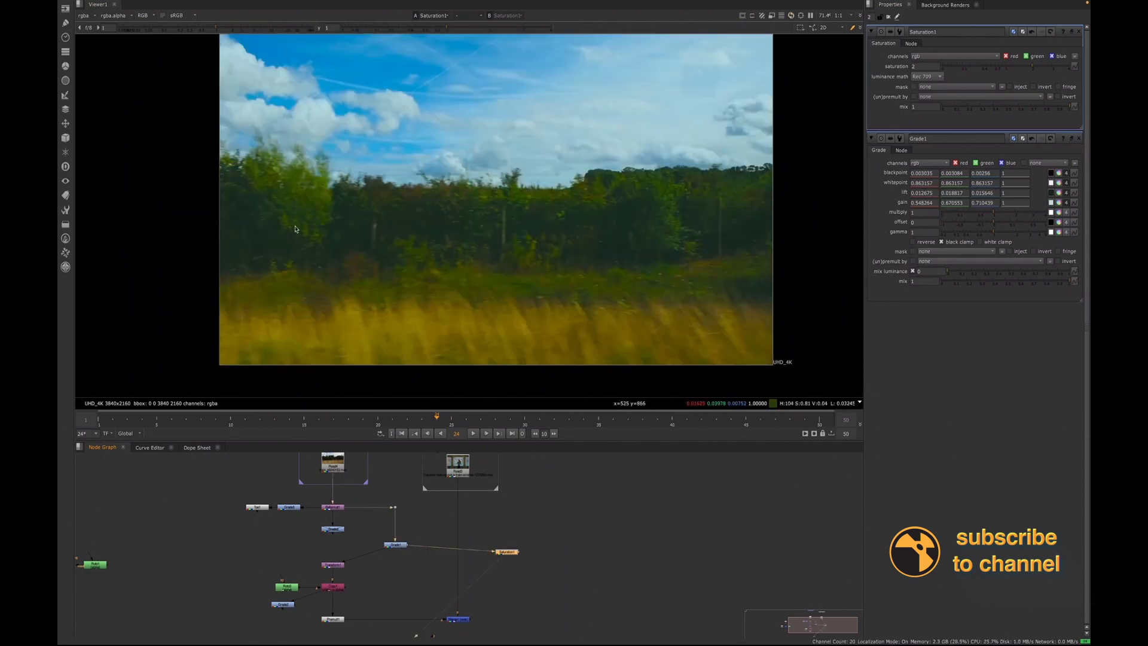
pyautogui.scroll(3, 296, 228)
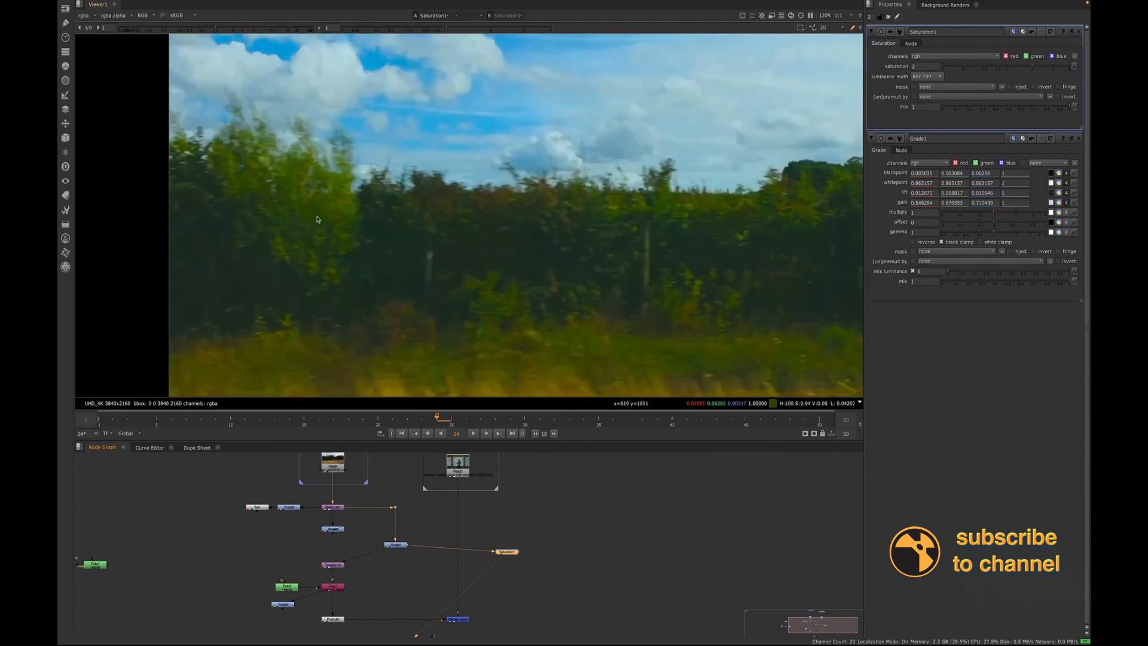
pyautogui.scroll(-3, 317, 219)
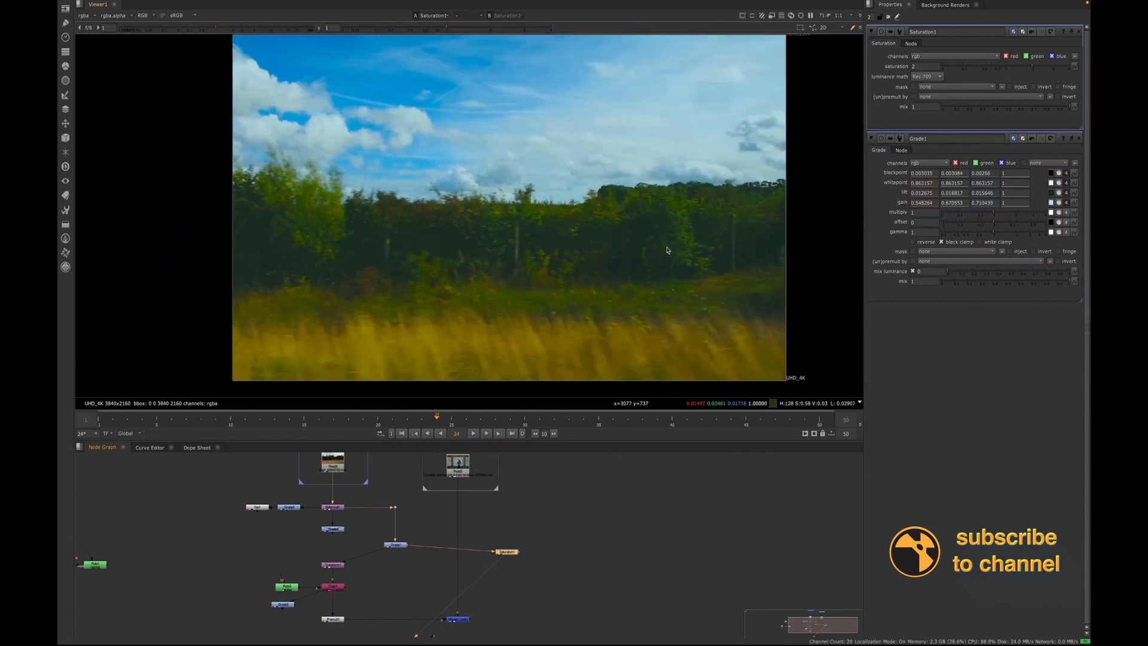
pyautogui.moveTo(505, 552); pyautogui.dragTo(398, 568)
# Step: Add a second Viewer node, feed it from the foreground plate's Read node and place it beside that branch
pyautogui.click(548, 554)
pyautogui.press('Tab')
pyautogui.write('view')
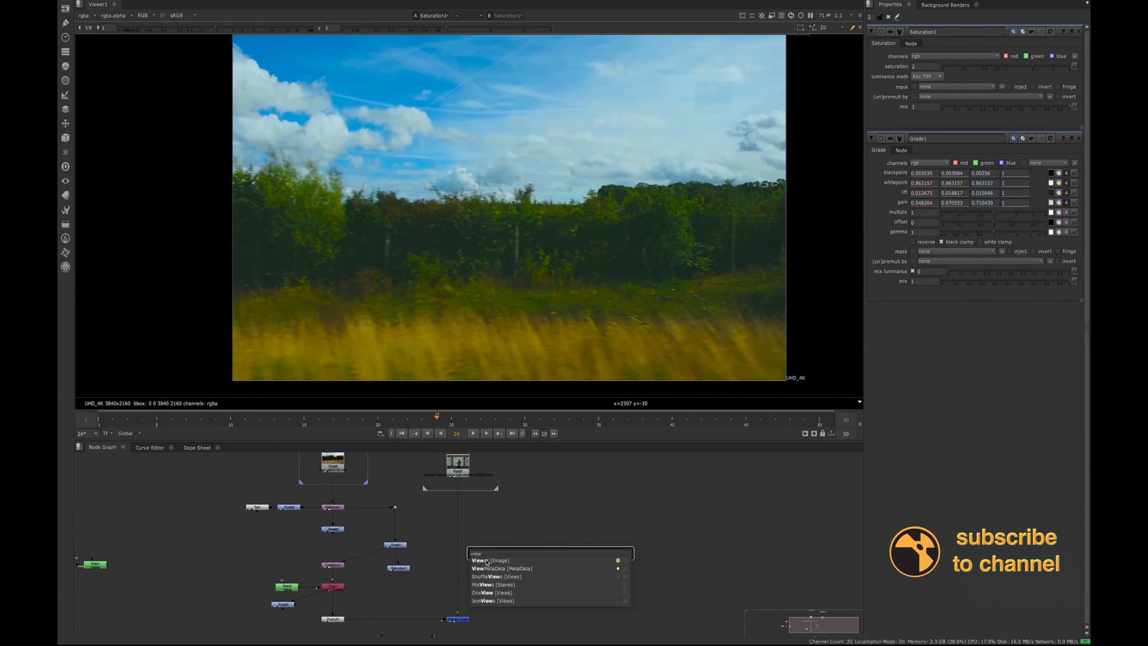
pyautogui.press('Return')
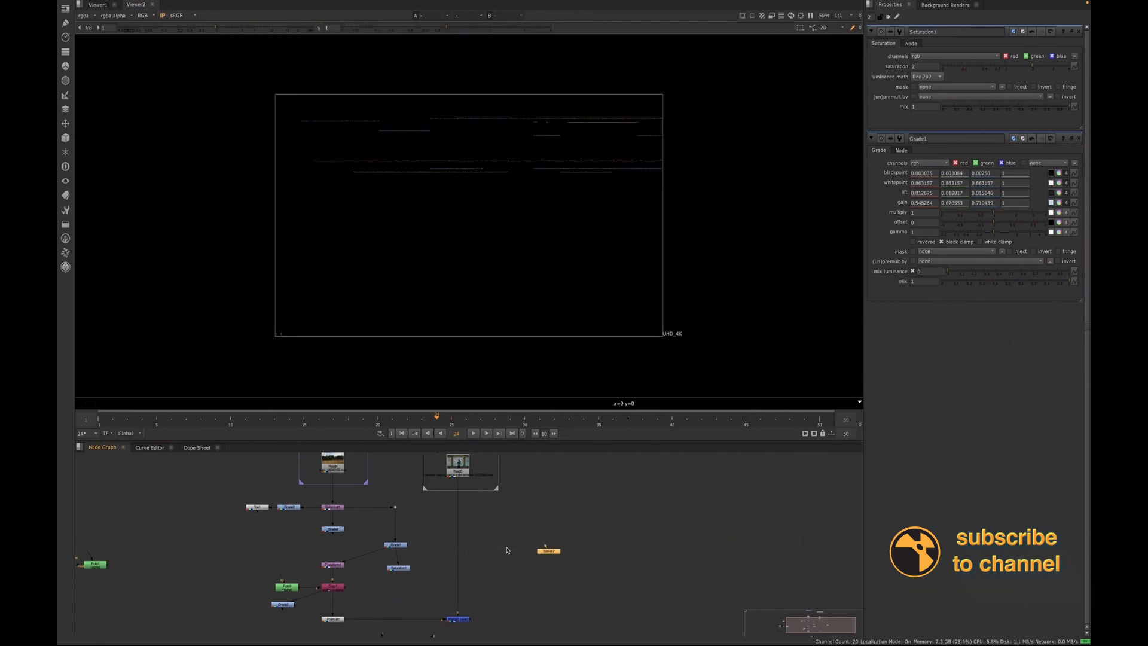
pyautogui.moveTo(463, 471); pyautogui.dragTo(464, 471)
pyautogui.moveTo(550, 550); pyautogui.dragTo(486, 545)
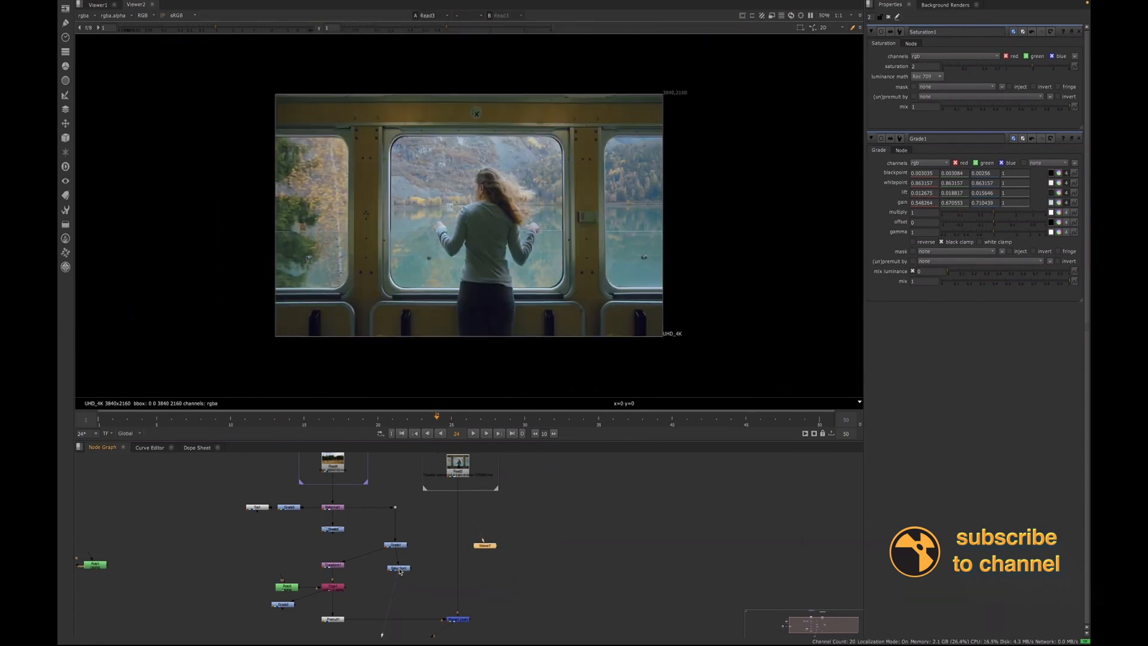
# Step: Align the Saturation node under the side-branch Grade and insert a copy of it between the foreground Read node and the second Viewer
pyautogui.moveTo(402, 572); pyautogui.dragTo(400, 571)
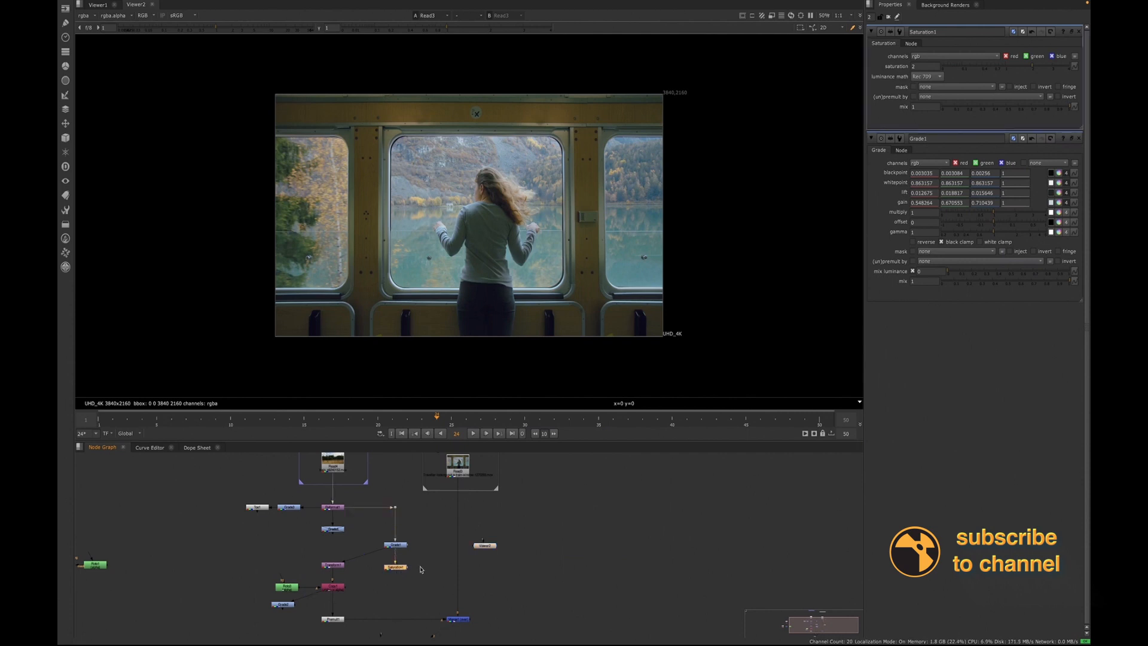
pyautogui.hotkey('ctrl', 'v')
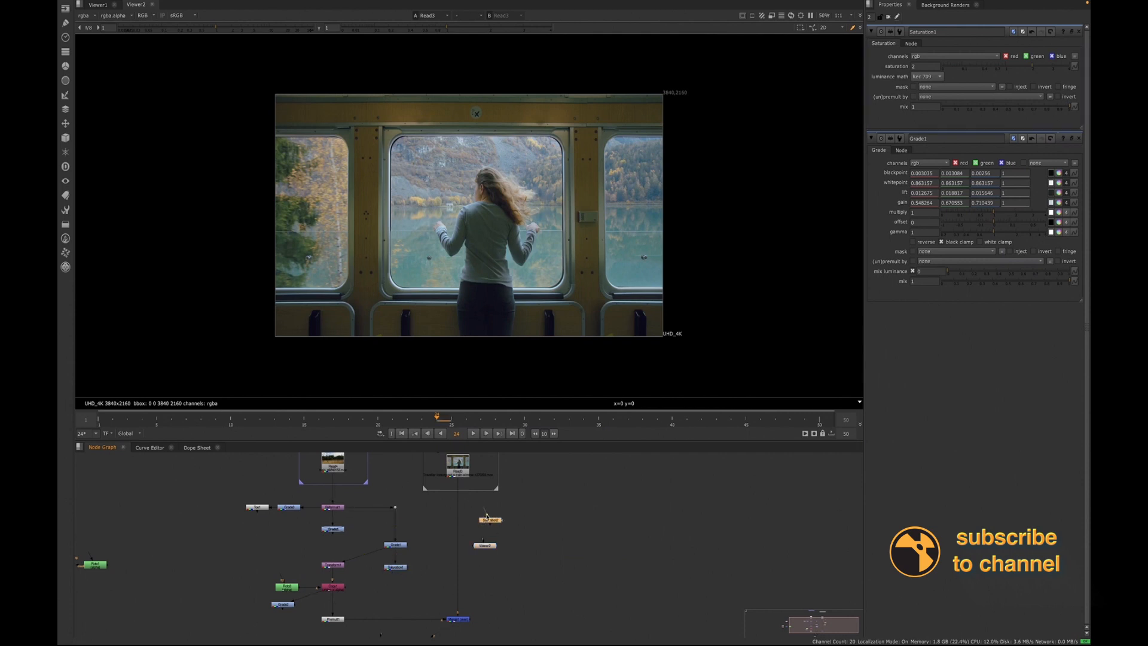
pyautogui.moveTo(487, 525); pyautogui.dragTo(481, 520)
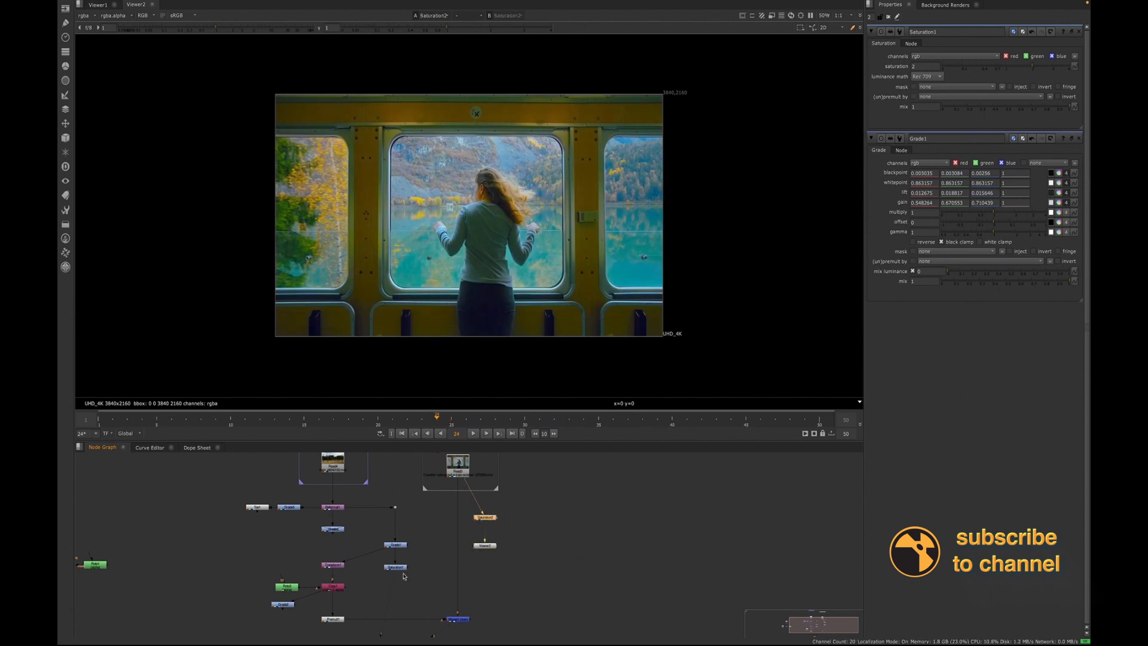
# Step: Split the viewer pane horizontally and move Viewer2 into the new pane
pyautogui.click(79, 6)
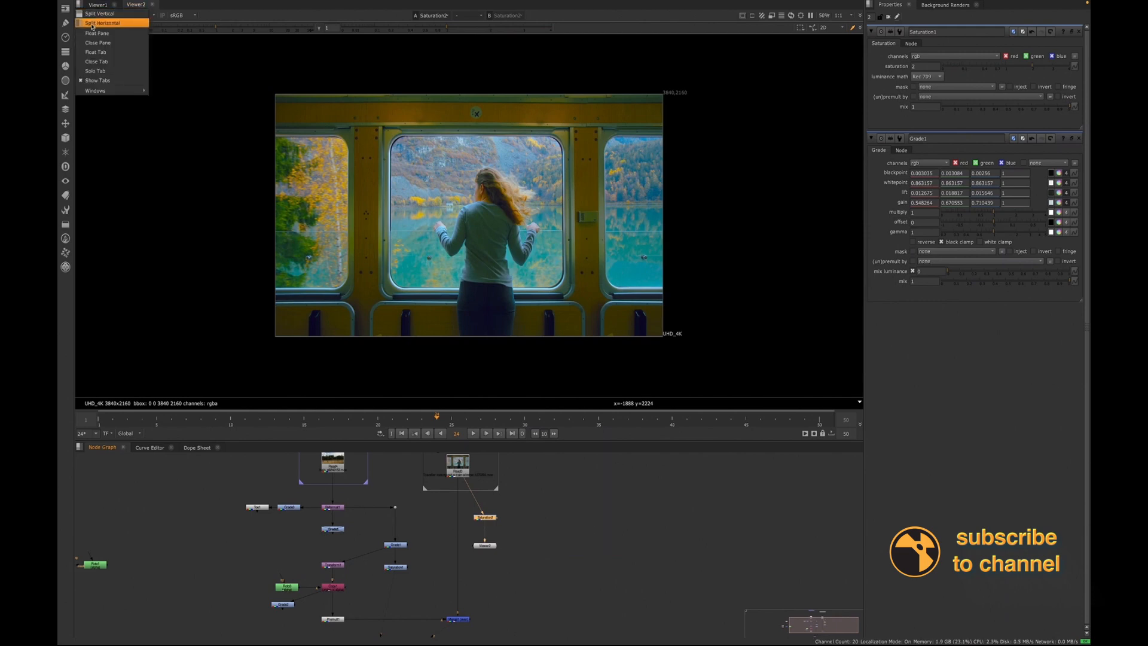
pyautogui.click(92, 24)
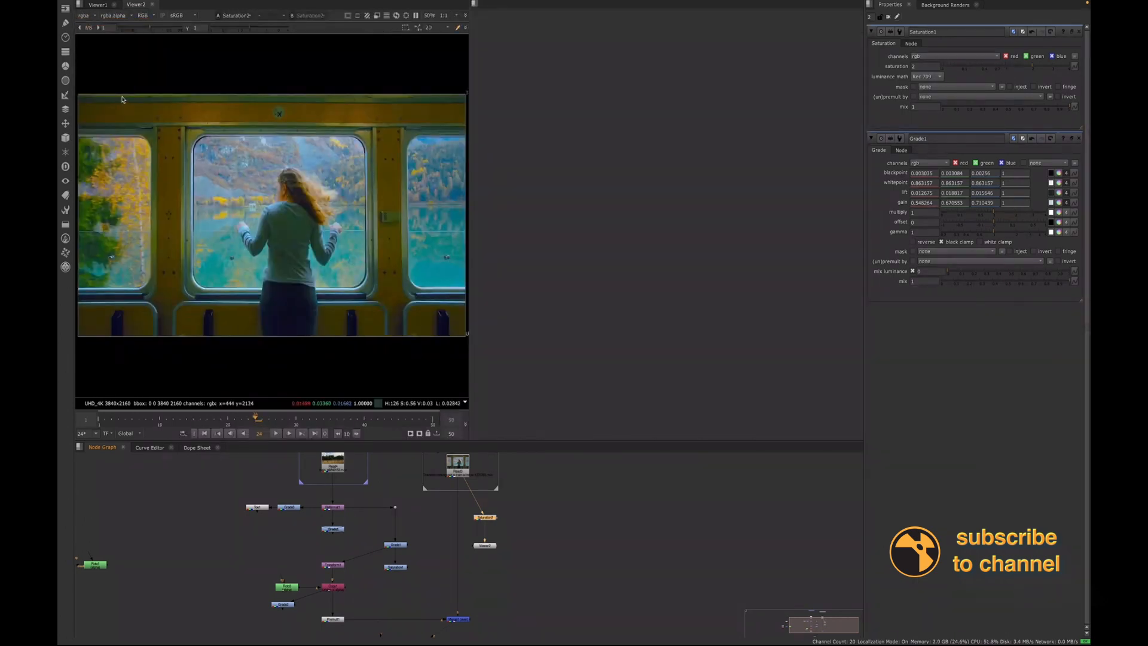
pyautogui.moveTo(136, 4); pyautogui.dragTo(571, 38)
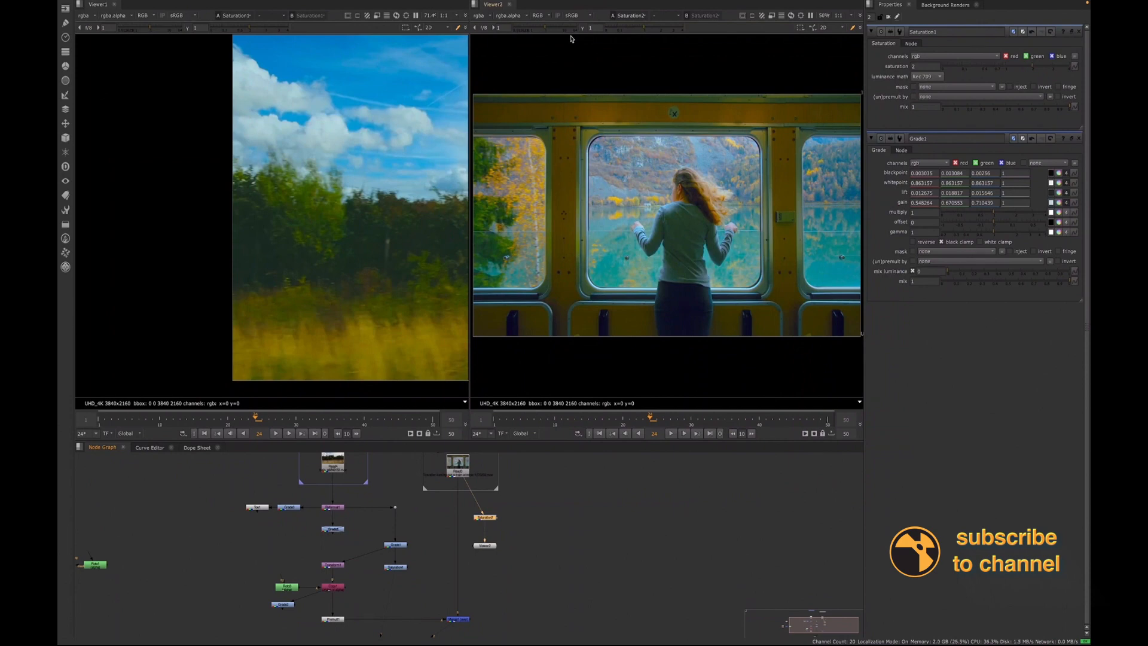
# Step: Frame the whole background and the whole foreground plate in their viewers and compare their saturated colours side by side
pyautogui.scroll(-2, 423, 230)
pyautogui.moveTo(425, 232); pyautogui.dragTo(248, 233, button='middle')
pyautogui.scroll(-1, 248, 233)
pyautogui.moveTo(335, 248); pyautogui.dragTo(325, 249, button='middle')
pyautogui.scroll(-1, 327, 247)
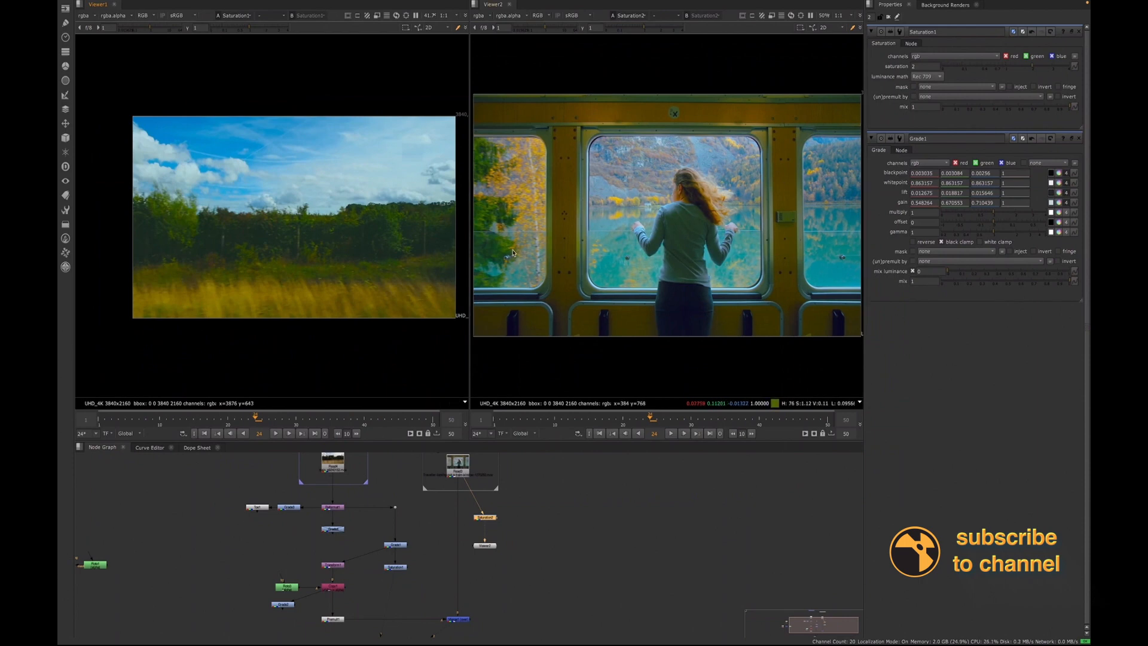
pyautogui.moveTo(513, 254); pyautogui.dragTo(550, 253, button='middle')
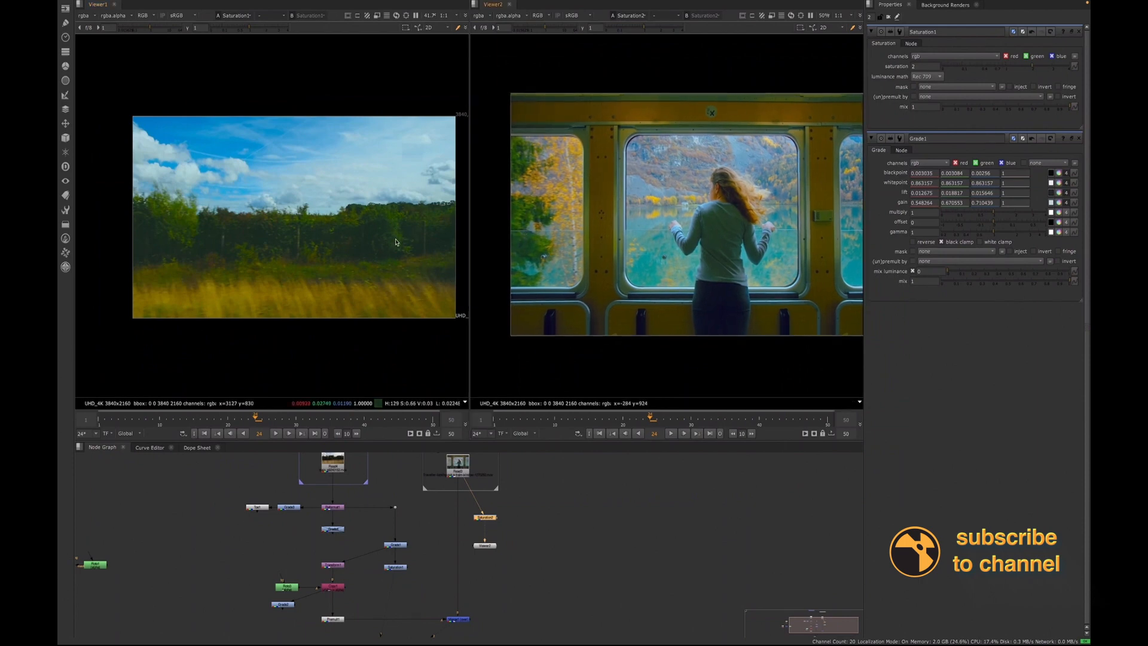
pyautogui.scroll(-1, 667, 246)
pyautogui.moveTo(667, 246); pyautogui.dragTo(653, 245, button='middle')
pyautogui.moveTo(378, 314); pyautogui.dragTo(346, 300, button='middle')
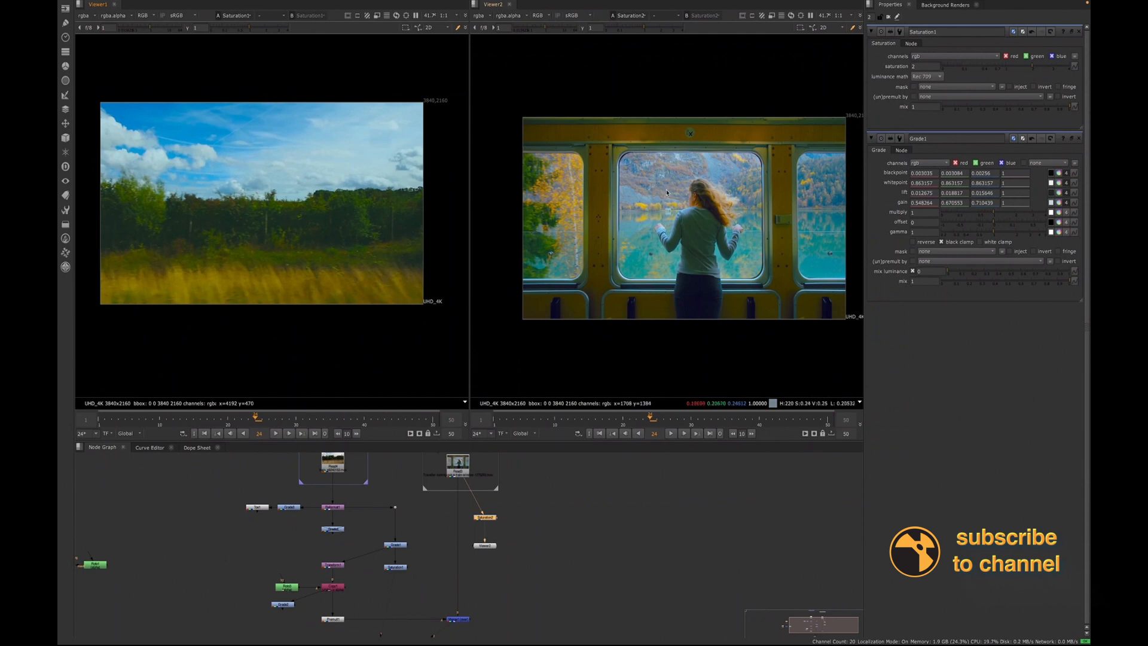
pyautogui.moveTo(570, 216); pyautogui.dragTo(551, 215, button='middle')
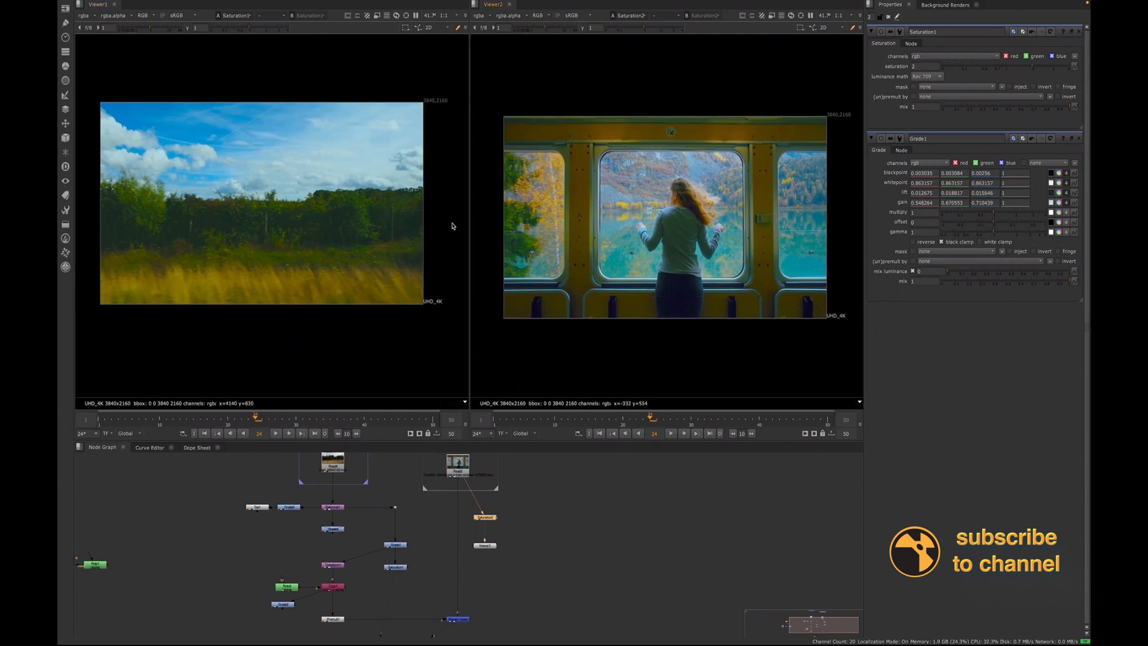
pyautogui.moveTo(371, 192); pyautogui.dragTo(379, 199, button='middle')
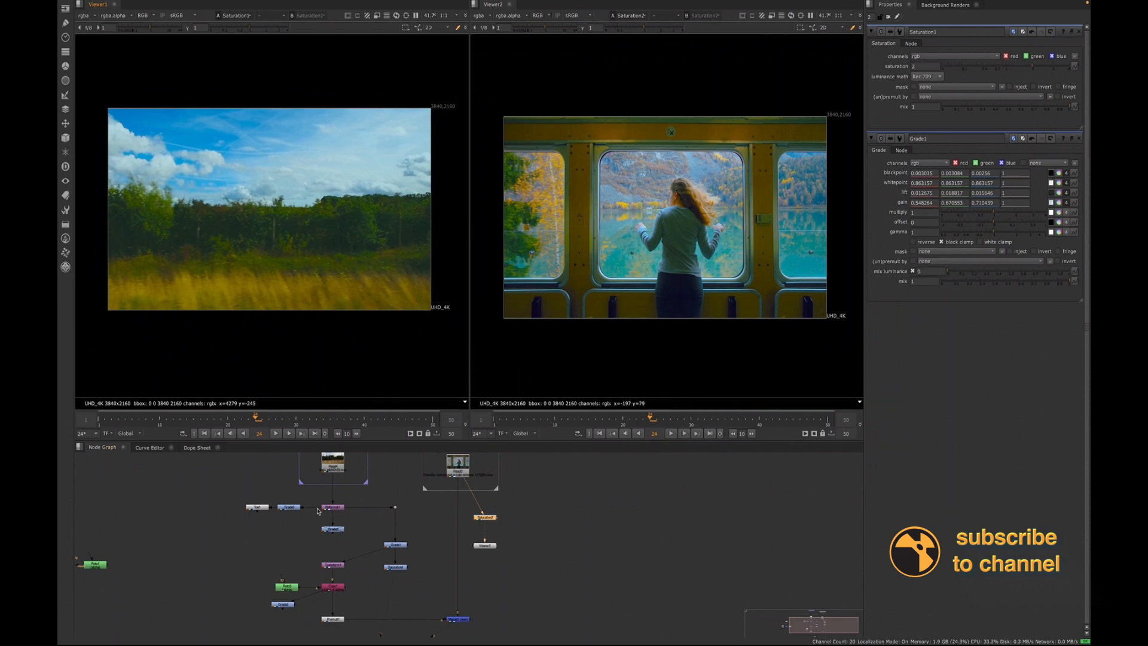
# Step: Insert a new Saturation node between the side-branch Grade and its existing Saturation node, and set its saturation to 2.24
pyautogui.moveTo(402, 547); pyautogui.dragTo(400, 539)
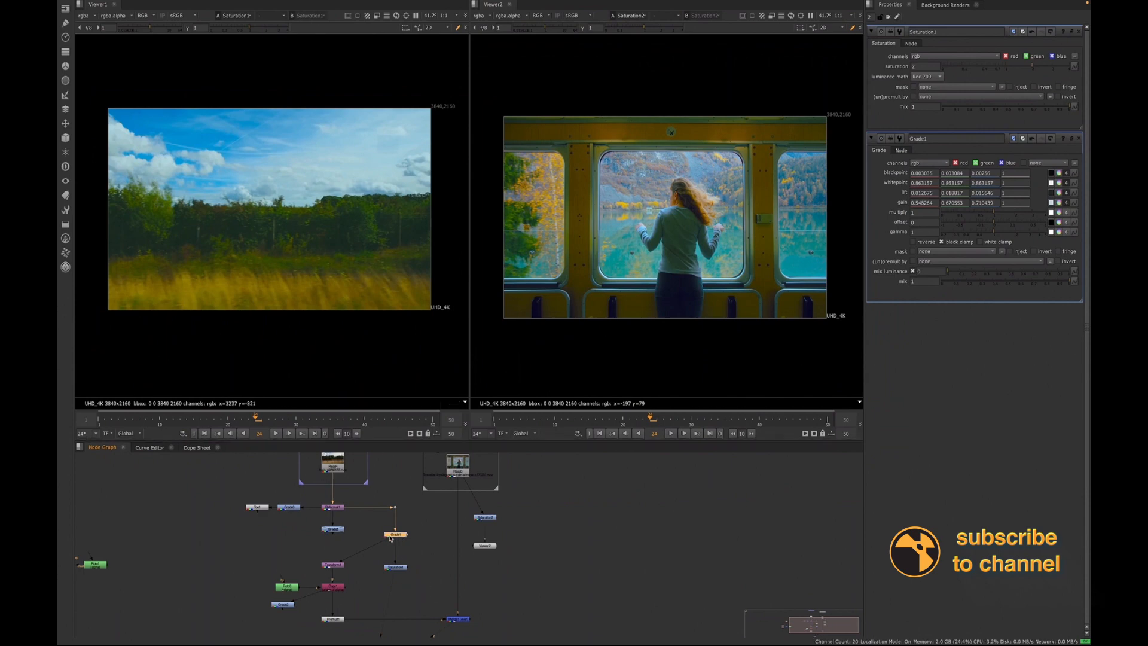
pyautogui.press('Tab')
pyautogui.write('sat')
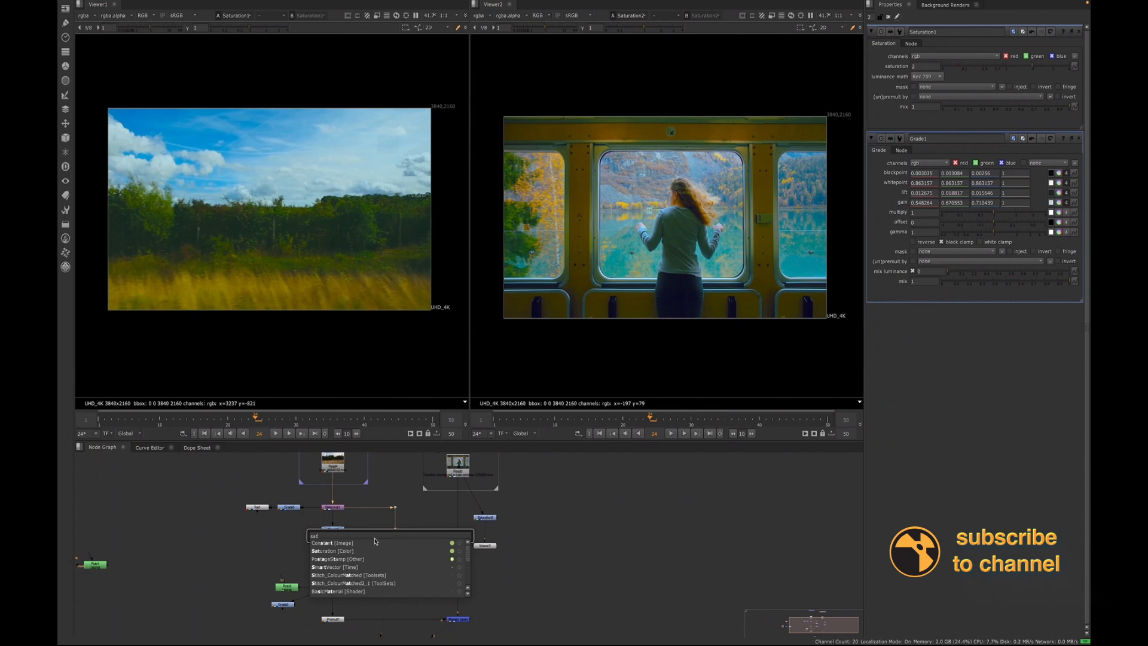
pyautogui.click(327, 550)
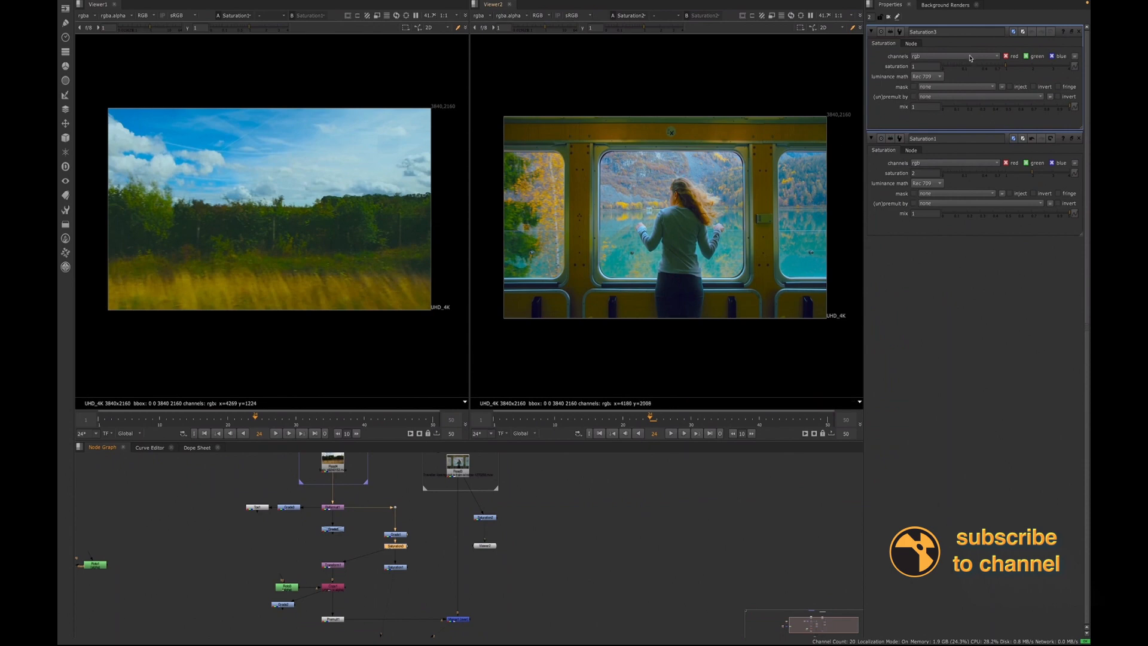
pyautogui.moveTo(1010, 68); pyautogui.dragTo(1039, 75)
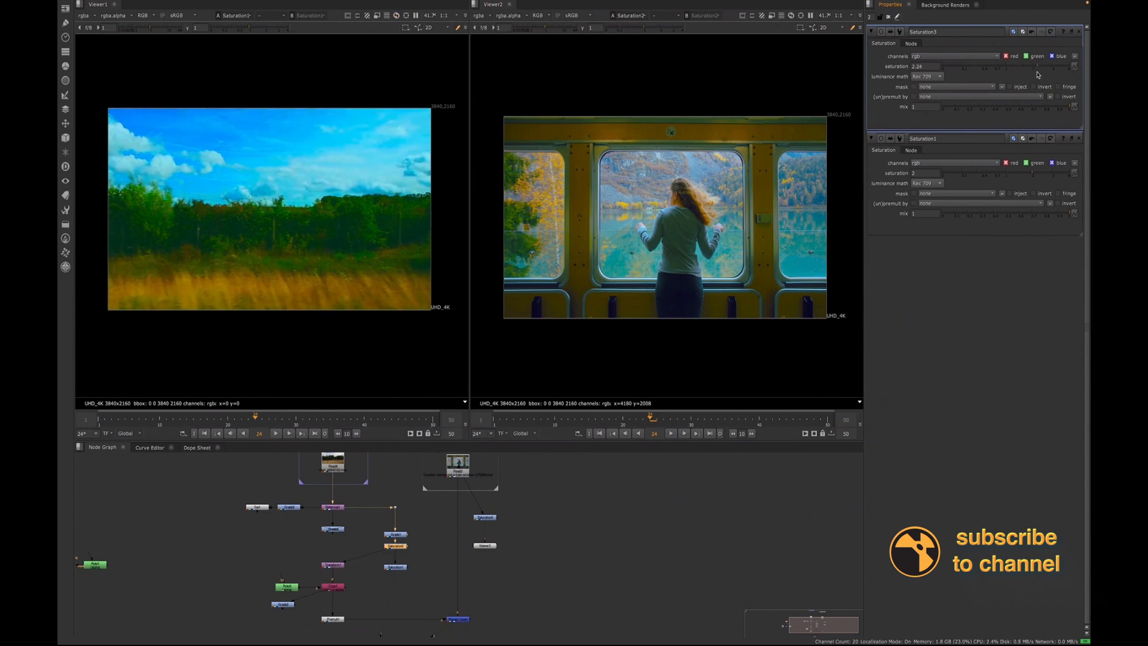
# Step: Set Saturation3's saturation to 1.78 and disable both check nodes, Saturation1 and Saturation2, to view the plates without boosted colour
pyautogui.moveTo(1037, 74); pyautogui.dragTo(1025, 70)
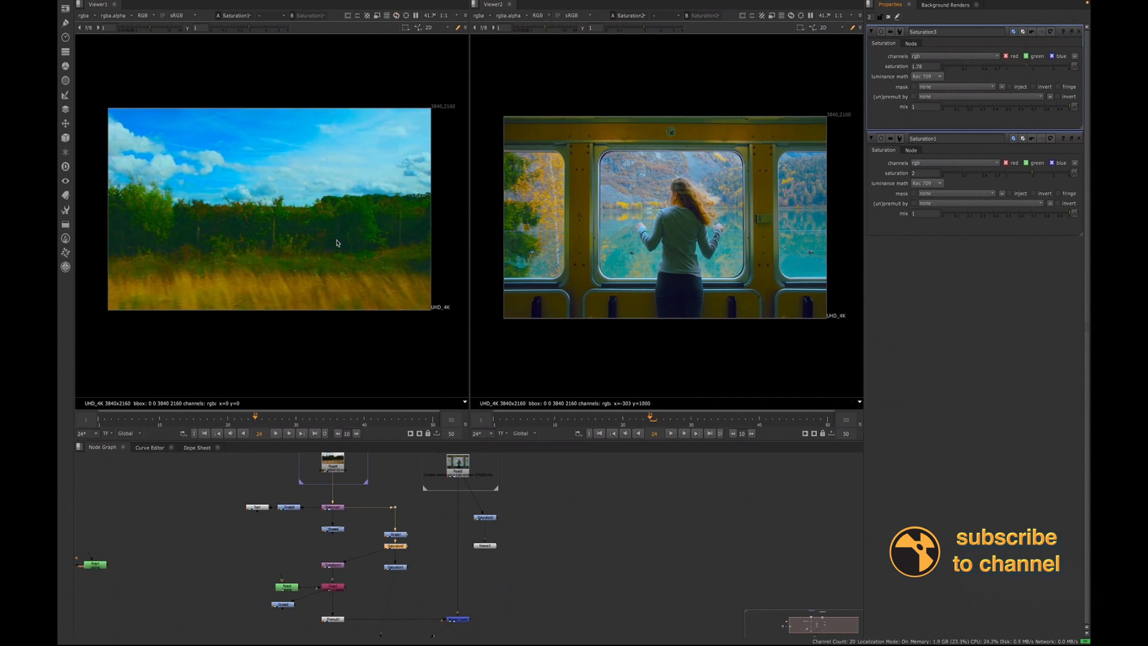
pyautogui.click(395, 567)
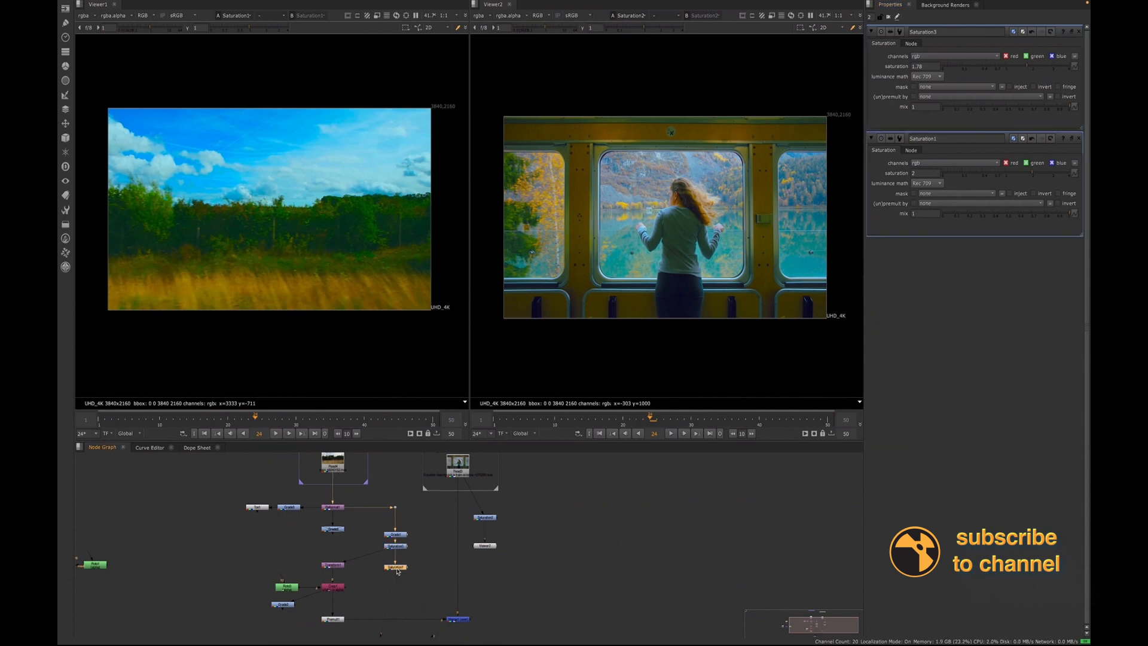
pyautogui.click(487, 519)
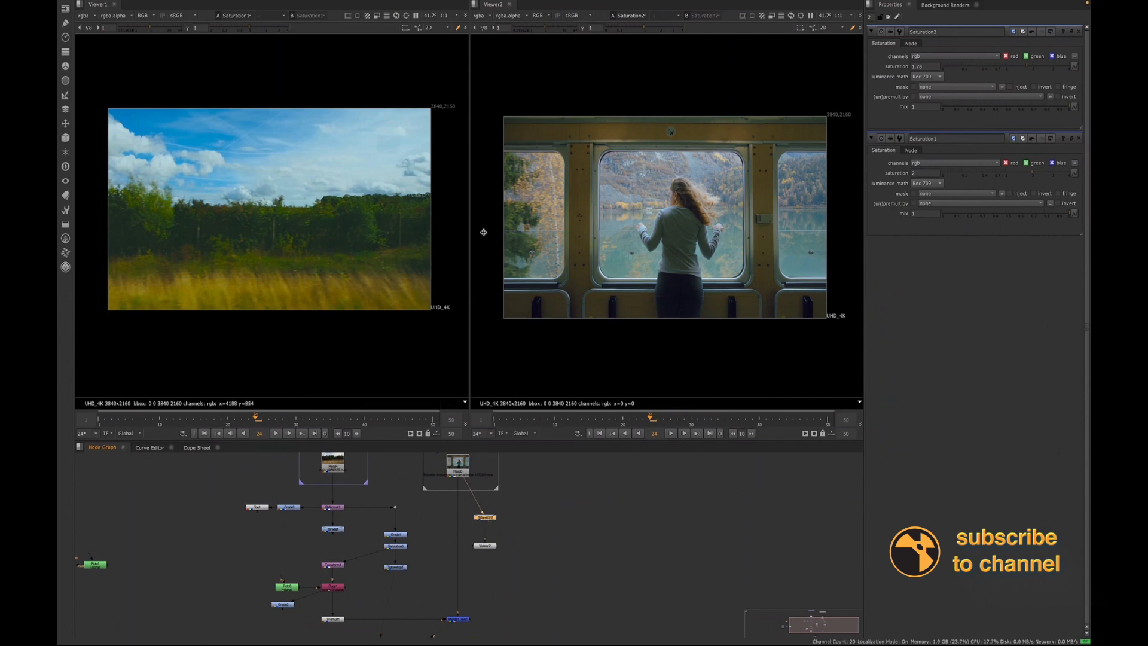
pyautogui.click(396, 547)
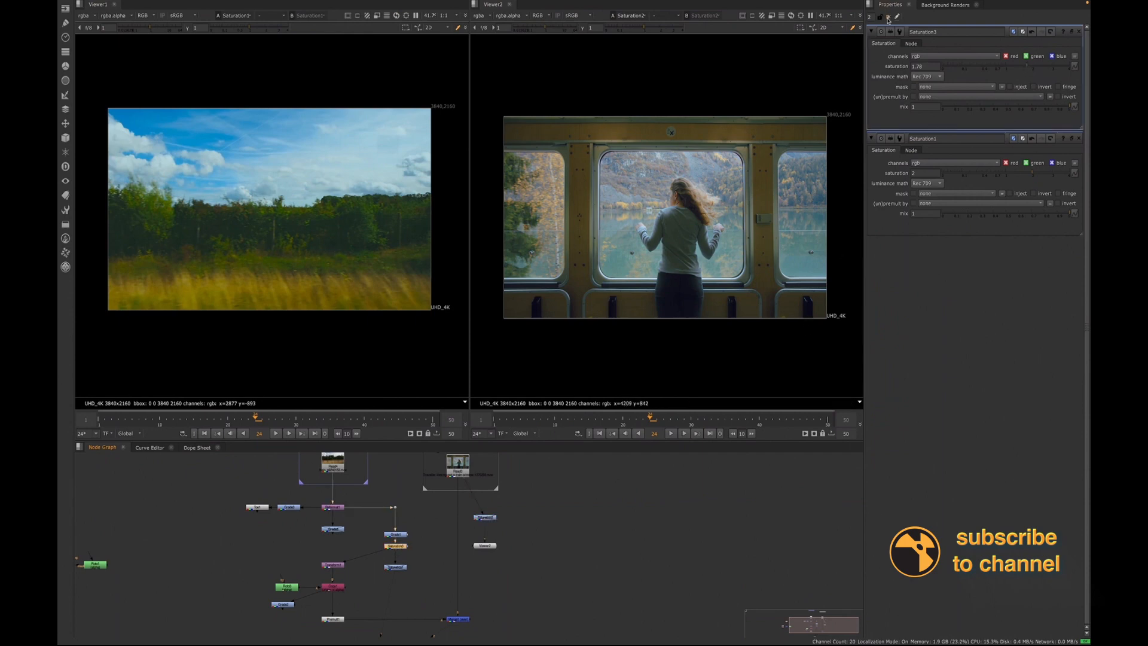
# Step: Clear all open node properties, reopen only Saturation3's properties, and move its node slightly lower in the side branch
pyautogui.click(888, 17)
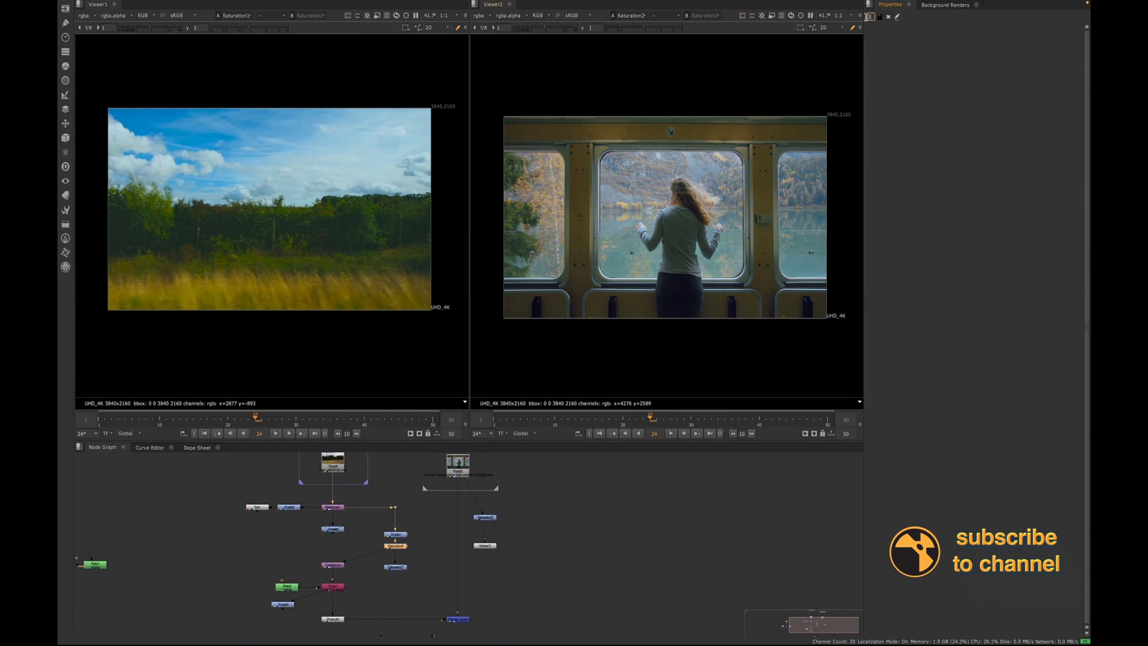
pyautogui.click(529, 571)
pyautogui.doubleClick(400, 547)
pyautogui.moveTo(400, 547); pyautogui.dragTo(401, 555)
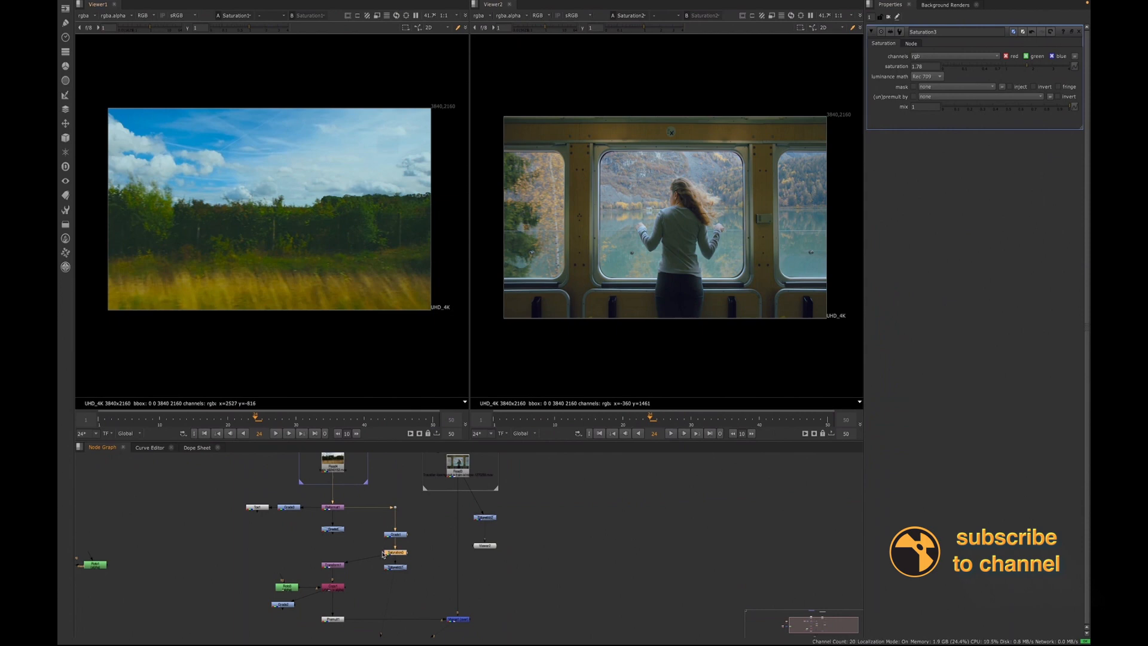
# Step: Compare the background plate with Saturation3 off and on, and set its saturation to 1.24
pyautogui.press('d')
pyautogui.press('d')
pyautogui.press('d')
pyautogui.press('d')
pyautogui.press('d')
pyautogui.press('d')
pyautogui.moveTo(1027, 68); pyautogui.dragTo(1019, 68)
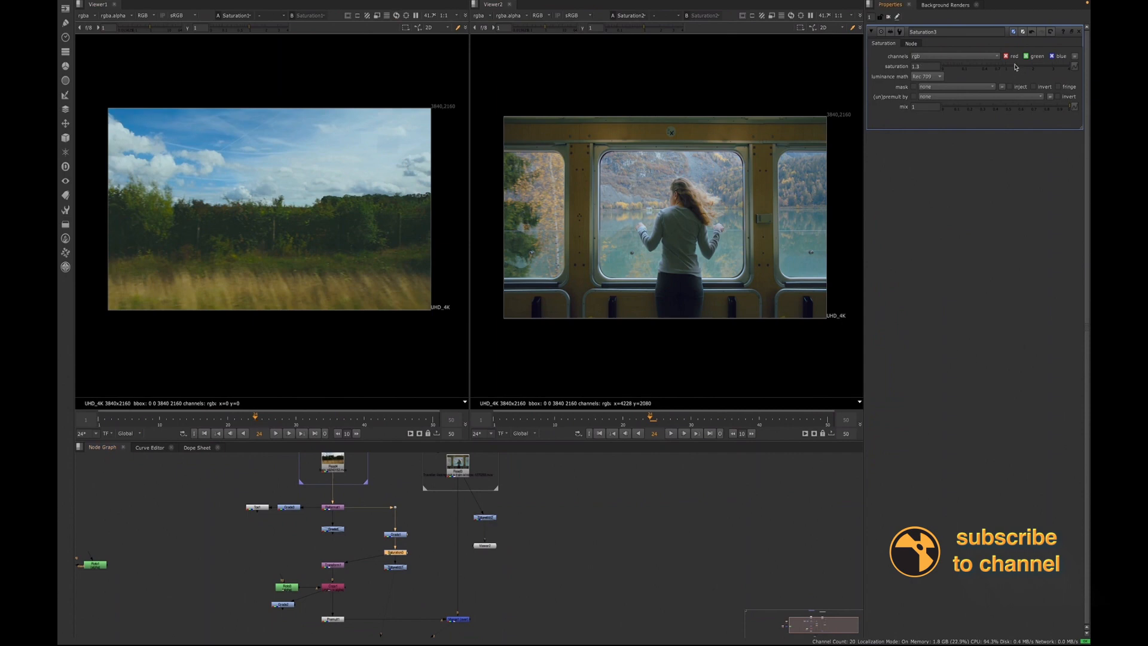
pyautogui.moveTo(1014, 67); pyautogui.dragTo(1013, 67)
pyautogui.press('ctrl')
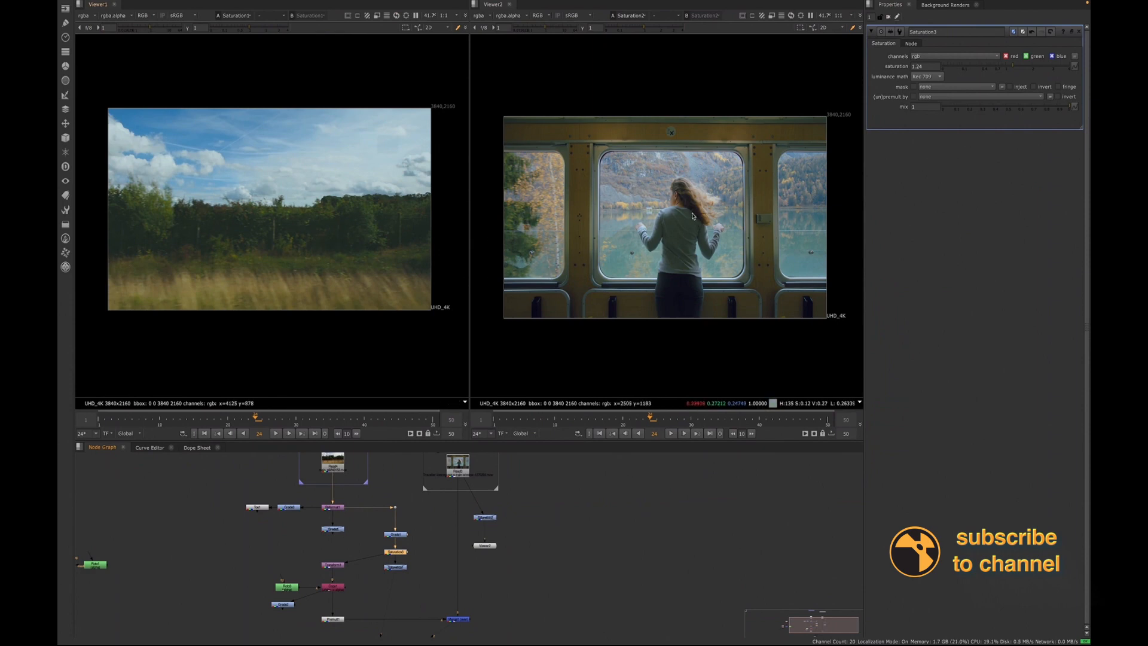
# Step: Inspect the background plate up close and re-enable Saturation1 and Saturation2 to exaggerate the colours of both plates
pyautogui.scroll(4, 387, 239)
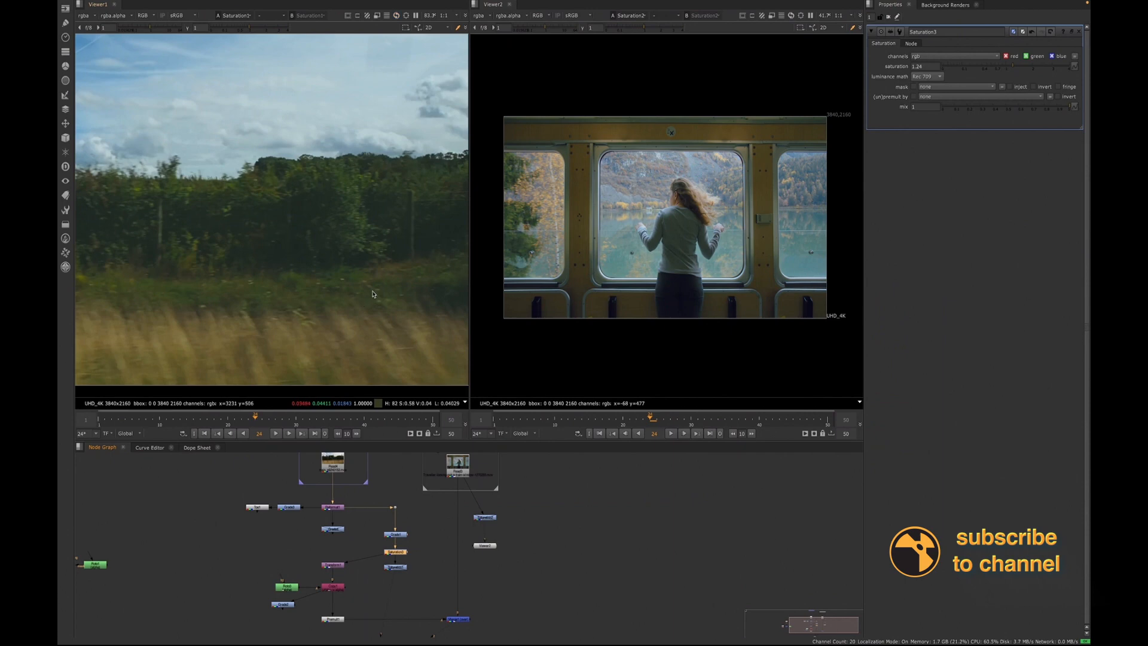
pyautogui.scroll(-2, 407, 302)
pyautogui.moveTo(411, 299)
pyautogui.mouseDown(button='middle')
pyautogui.moveTo(445, 274)
pyautogui.moveTo(425, 295)
pyautogui.mouseUp(button='middle')
pyautogui.scroll(-1, 435, 277)
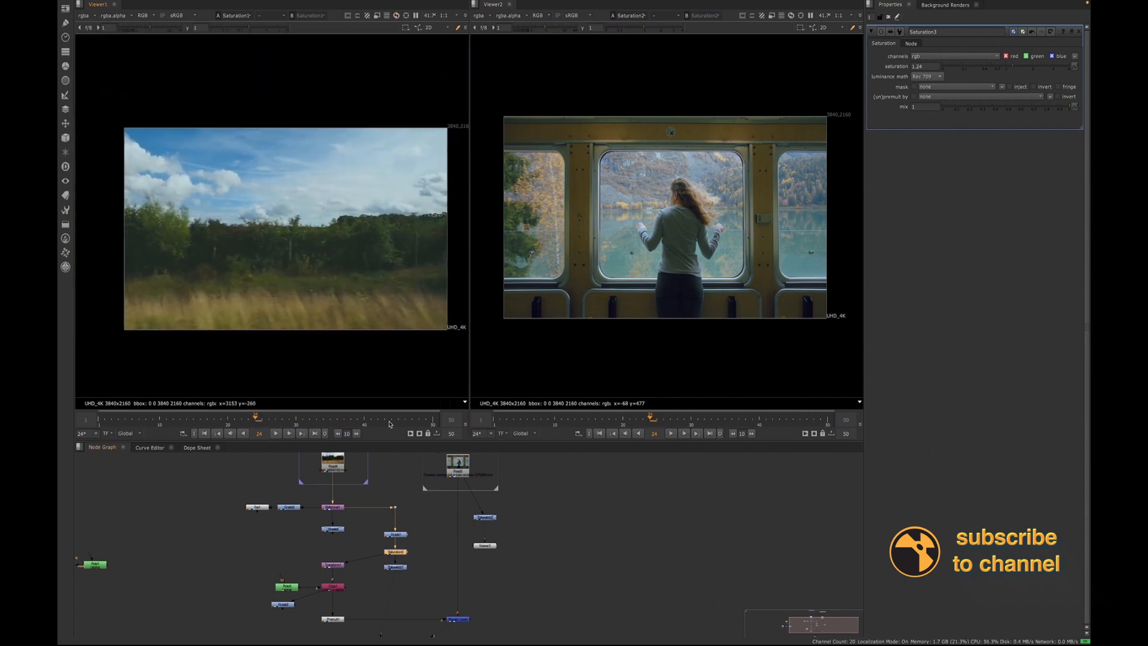
pyautogui.click(399, 566)
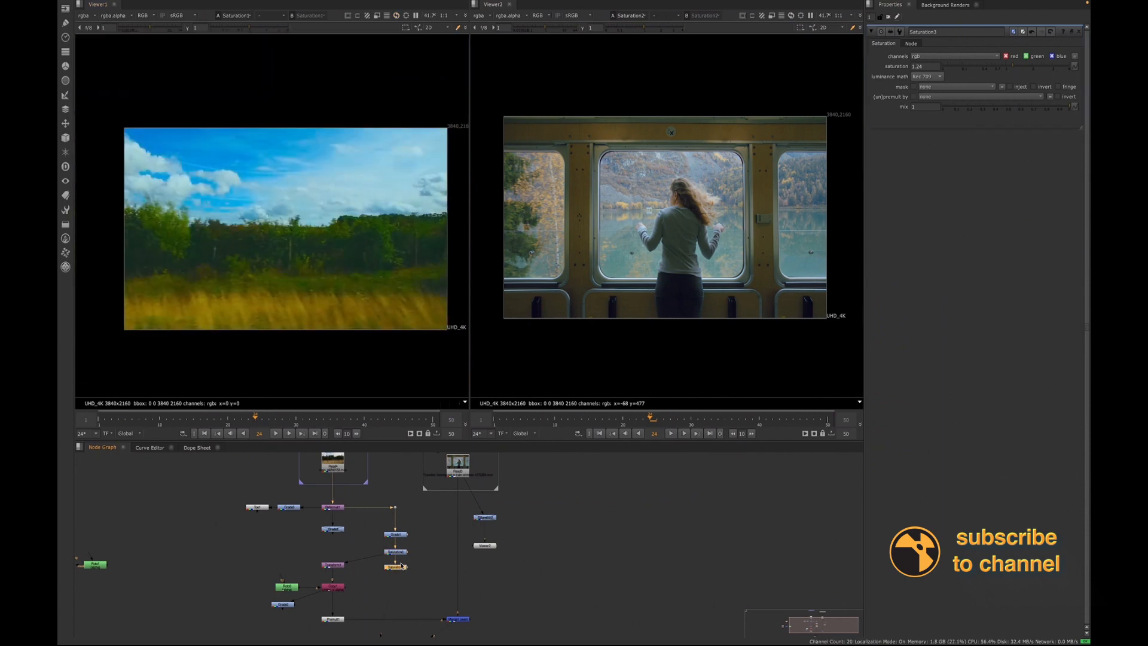
pyautogui.click(485, 517)
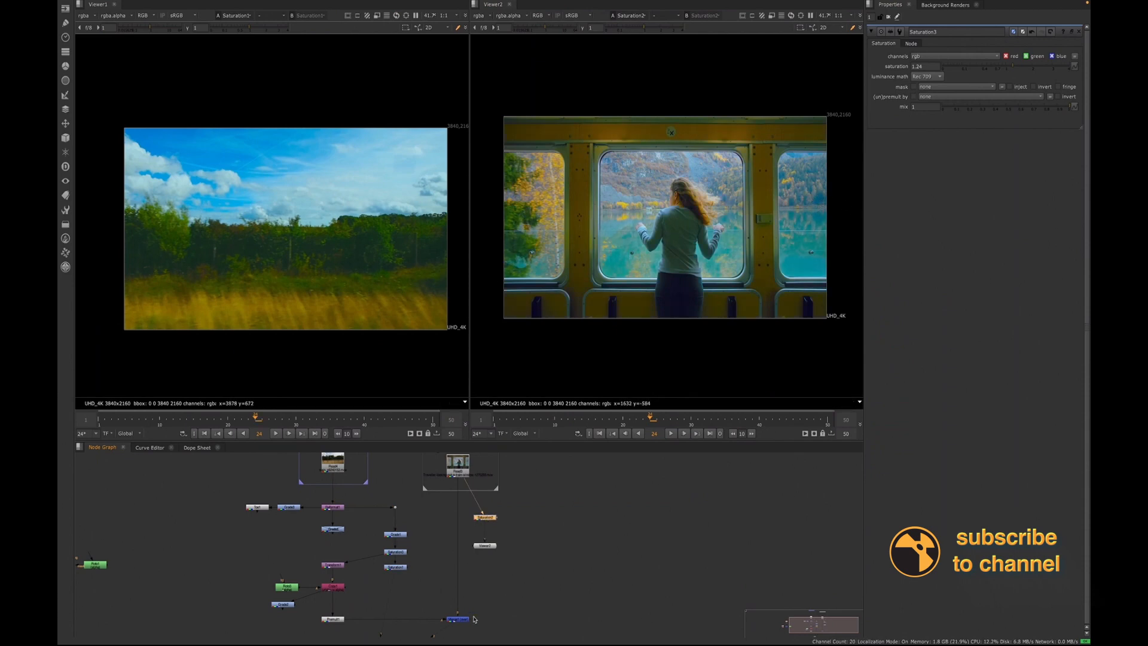
# Step: Space out the side-branch nodes and insert a new Grade node between Saturation3 and Saturation1
pyautogui.moveTo(402, 568); pyautogui.dragTo(402, 577)
pyautogui.moveTo(379, 523); pyautogui.dragTo(400, 542)
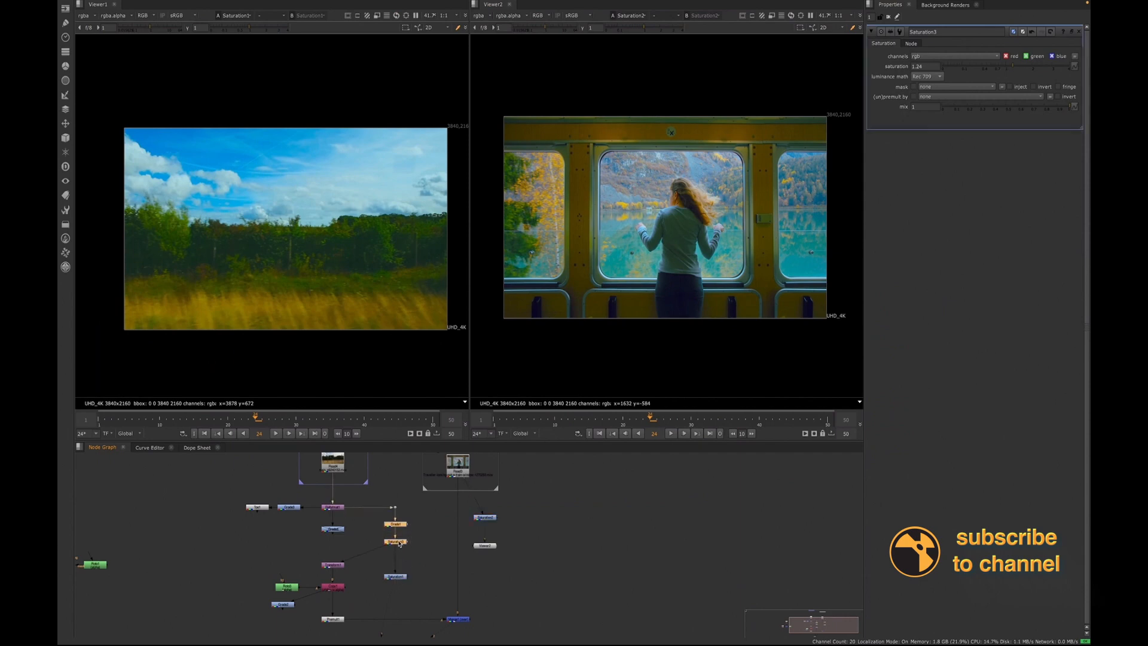
pyautogui.press('g')
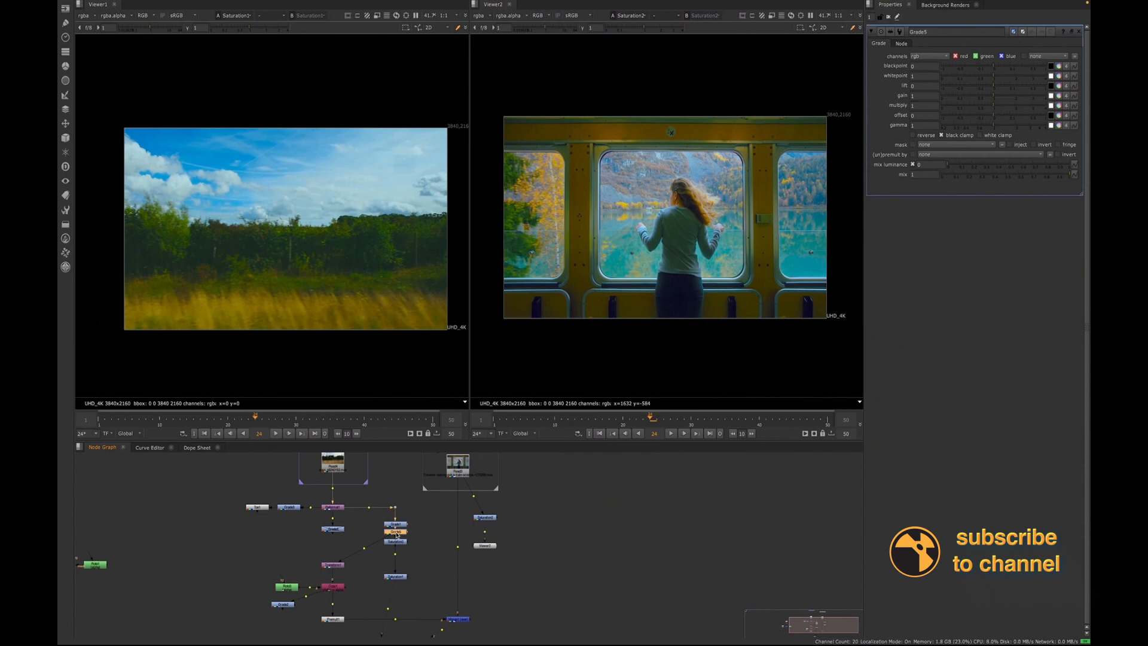
pyautogui.moveTo(396, 532); pyautogui.dragTo(393, 559)
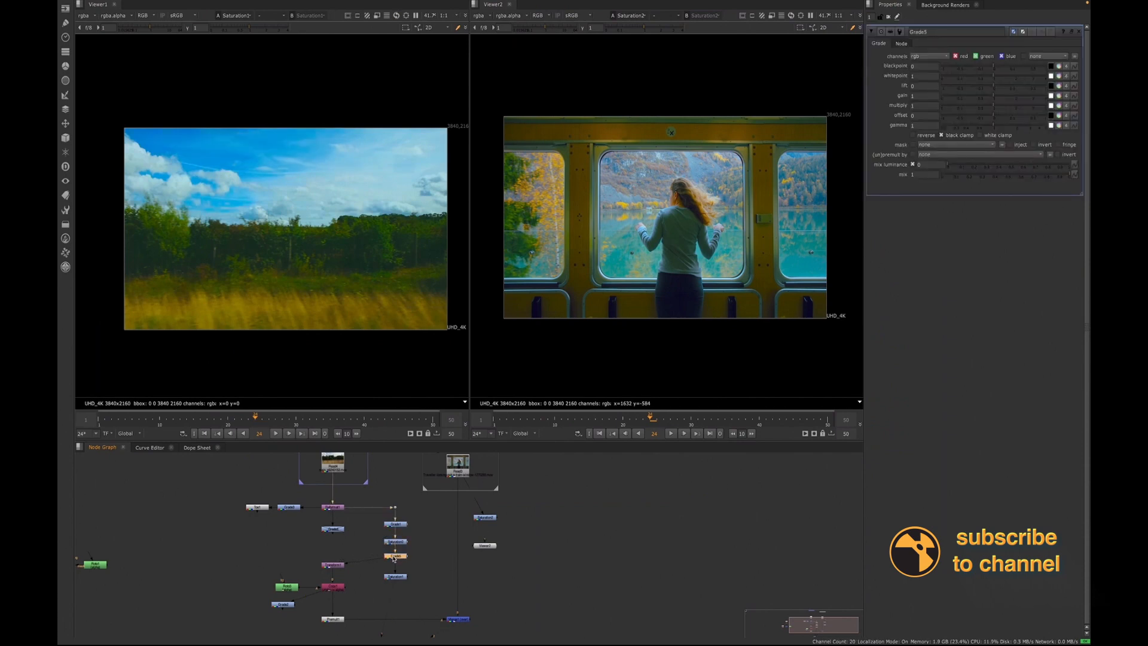
# Step: Sample the new Grade's gain colour from the dark forest seen through the train window in the foreground plate
pyautogui.click(1051, 96)
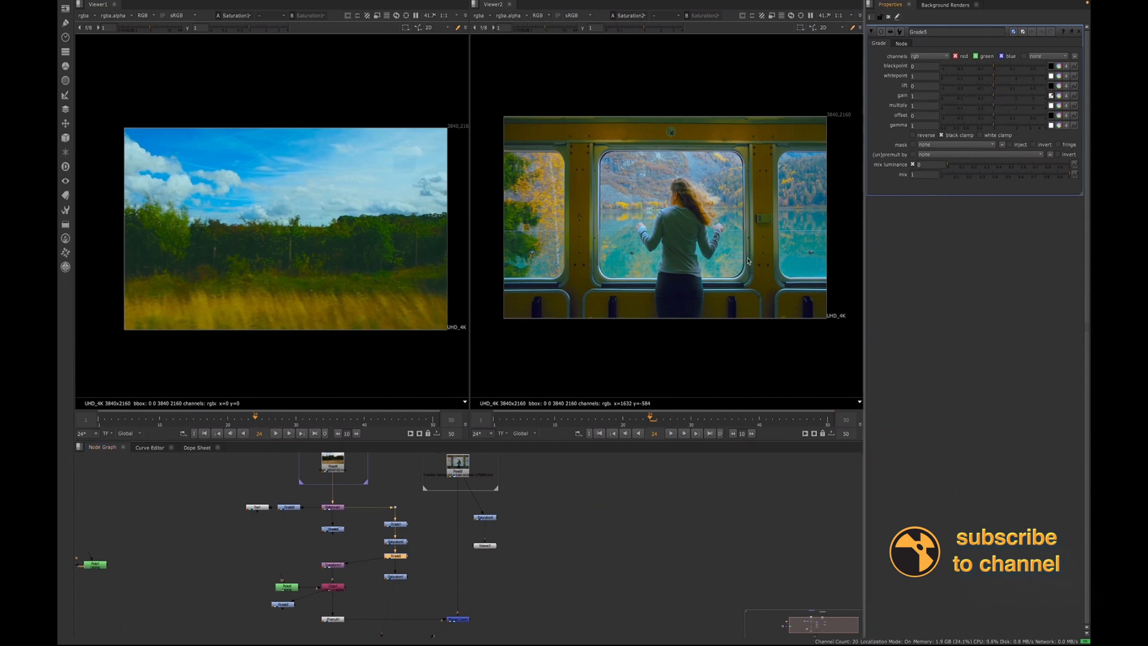
pyautogui.scroll(8, 813, 194)
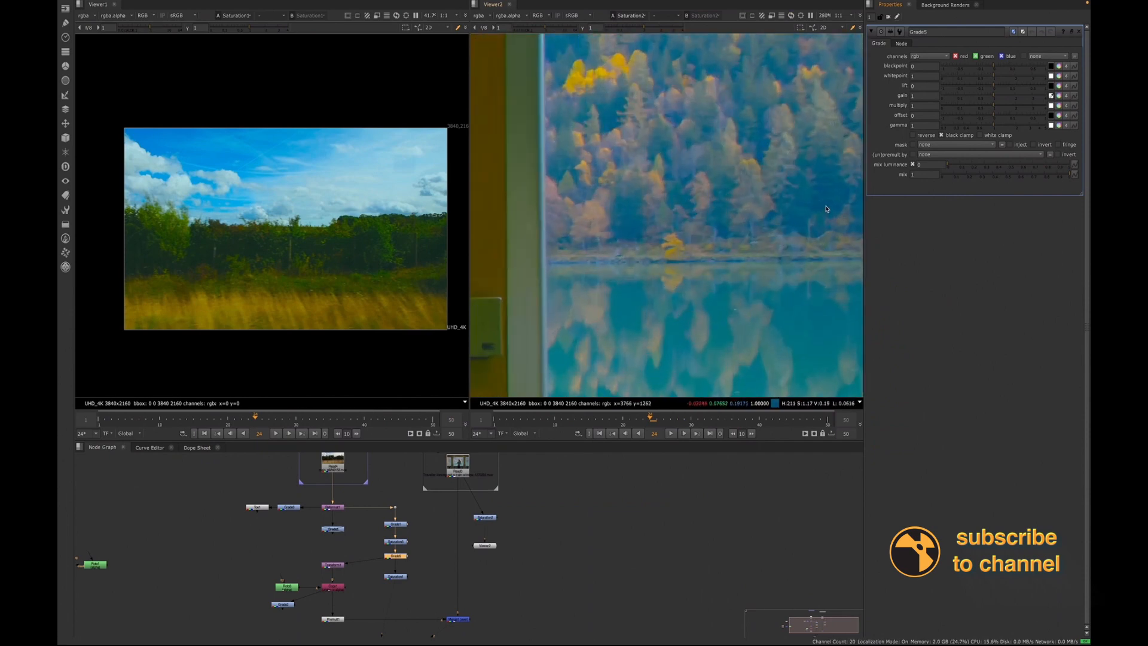
pyautogui.keyDown('ctrl'); pyautogui.click(828, 207); pyautogui.keyUp('ctrl')
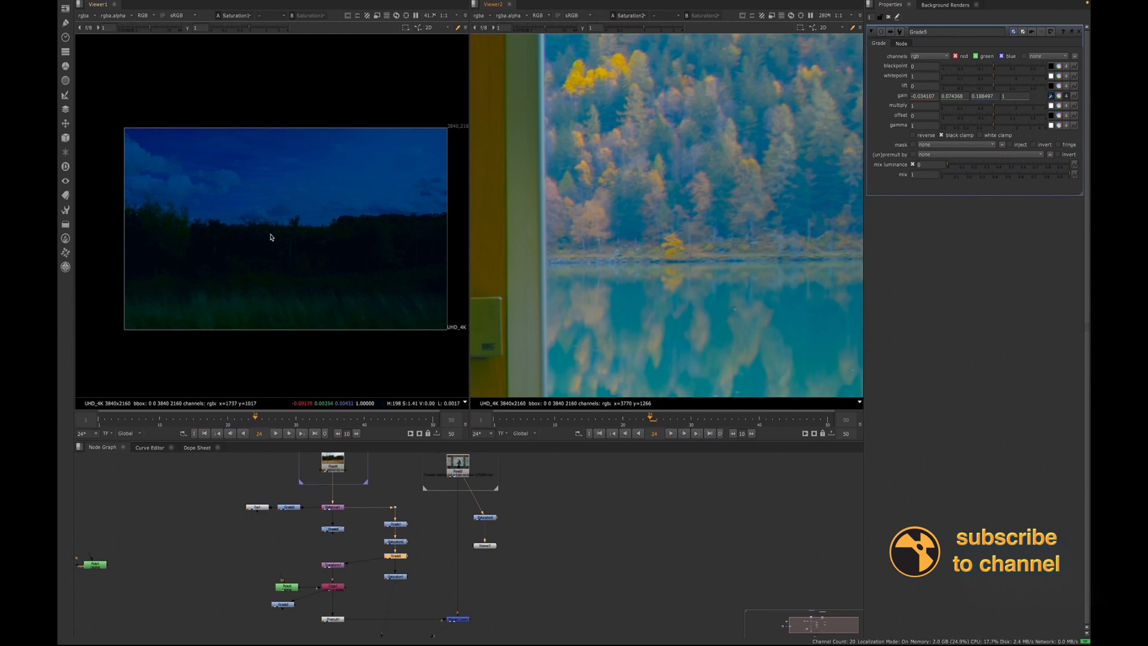
# Step: Show the gain's separate channels and raise them together to 0.63964 red, 0.748115 green and 0.862245 blue
pyautogui.click(1058, 96)
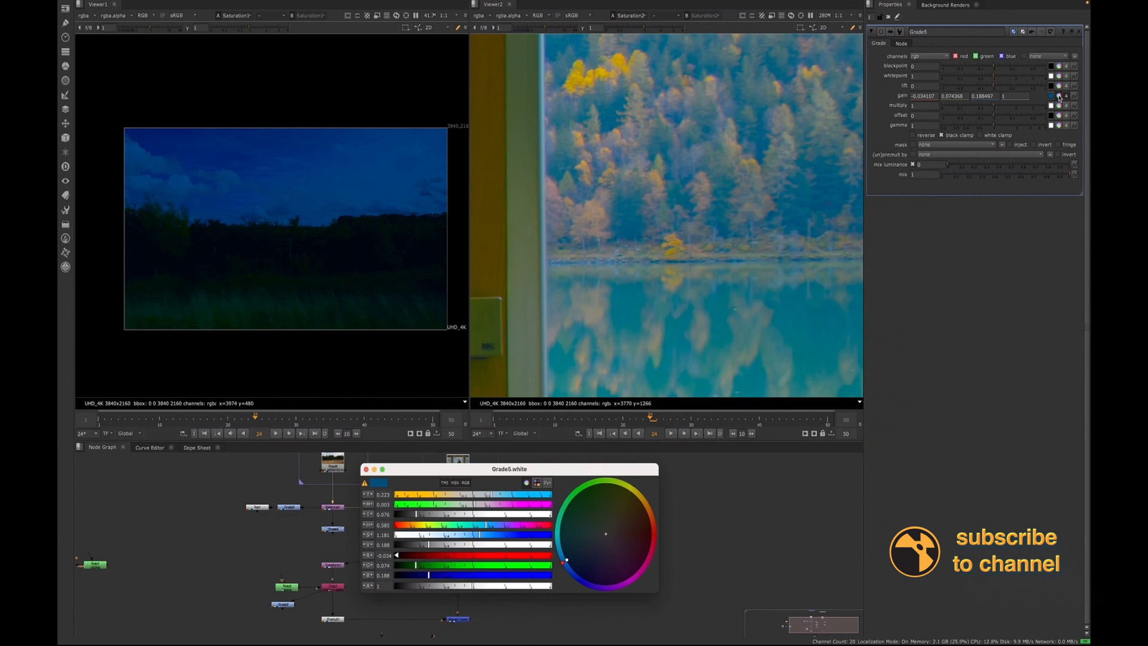
pyautogui.click(366, 470)
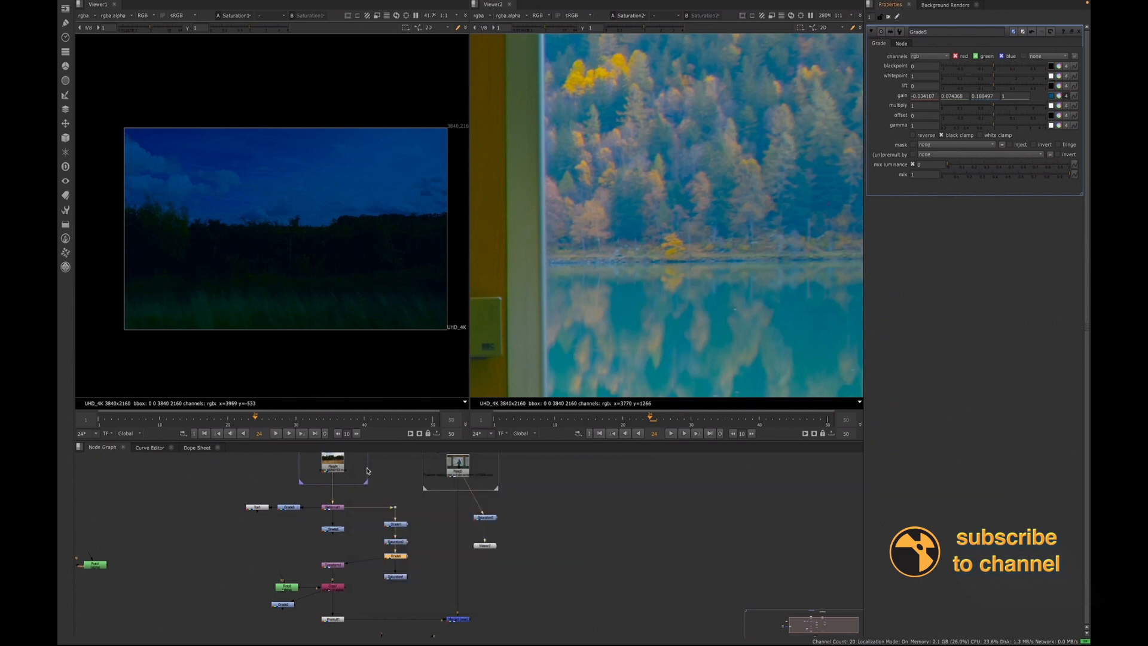
pyautogui.click(1060, 97)
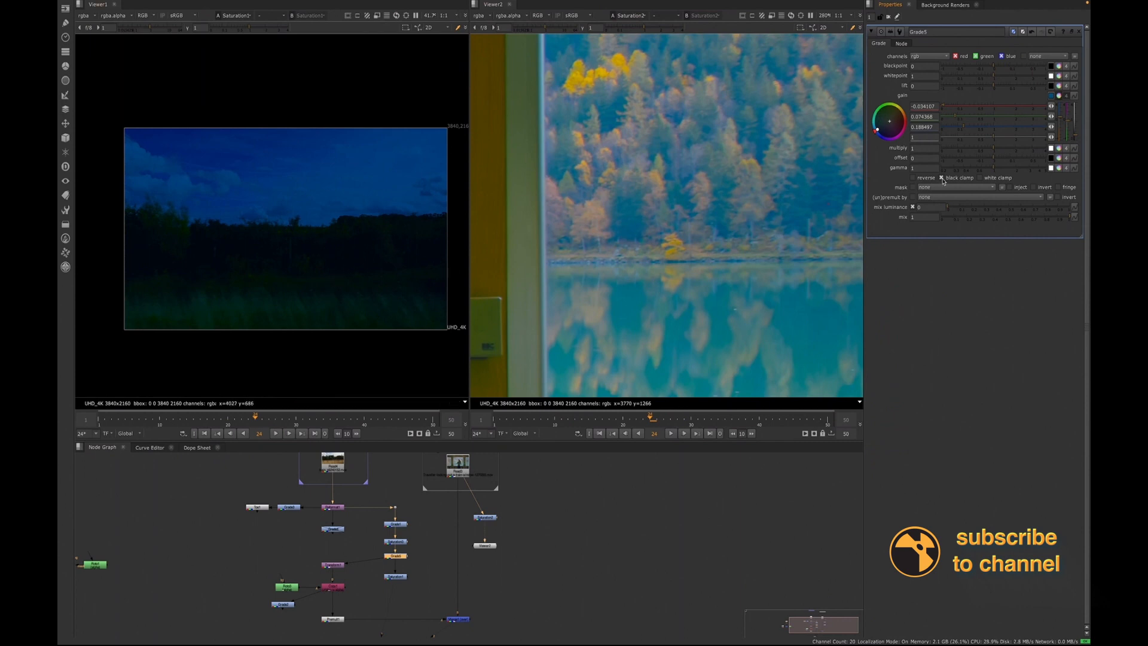
pyautogui.moveTo(1076, 137); pyautogui.dragTo(1080, 124)
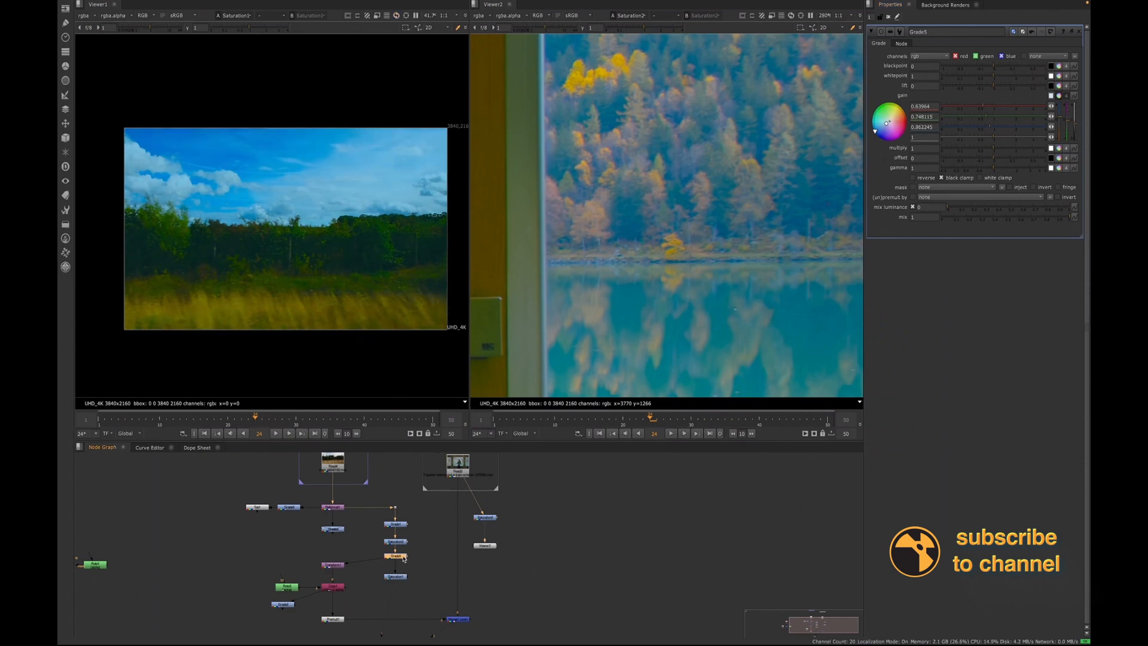
# Step: Compare the background plate with the new Grade off and on, and examine the foliage through the foreground's train windows
pyautogui.press('d')
pyautogui.press('d')
pyautogui.press('d')
pyautogui.press('d')
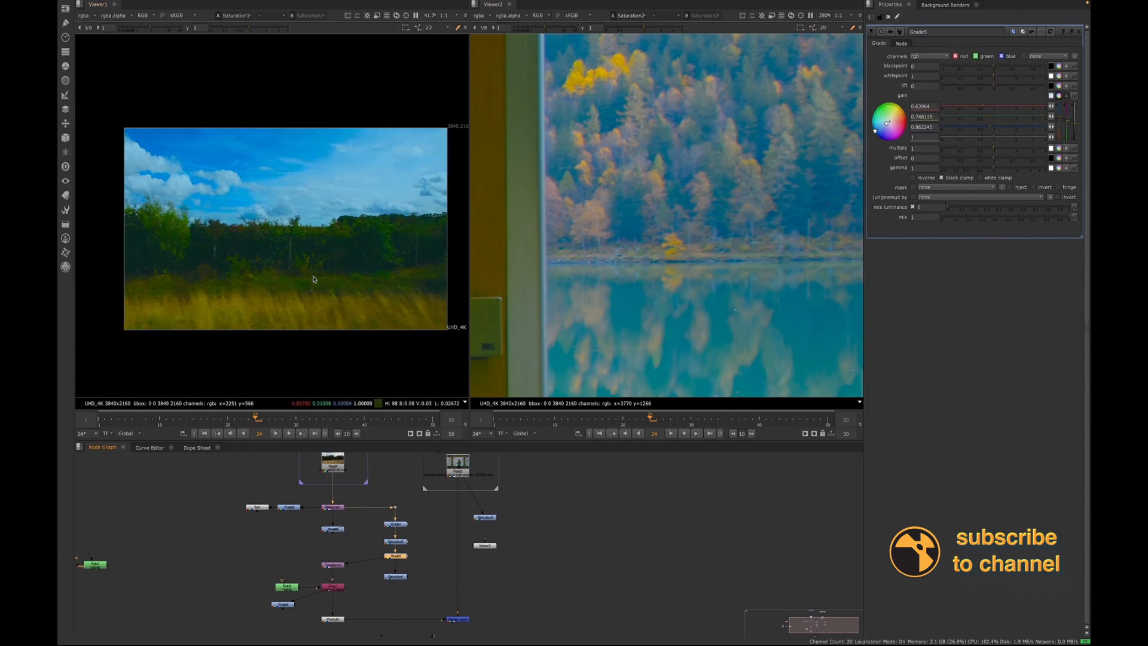
pyautogui.press('d')
pyautogui.press('d')
pyautogui.scroll(-8, 569, 261)
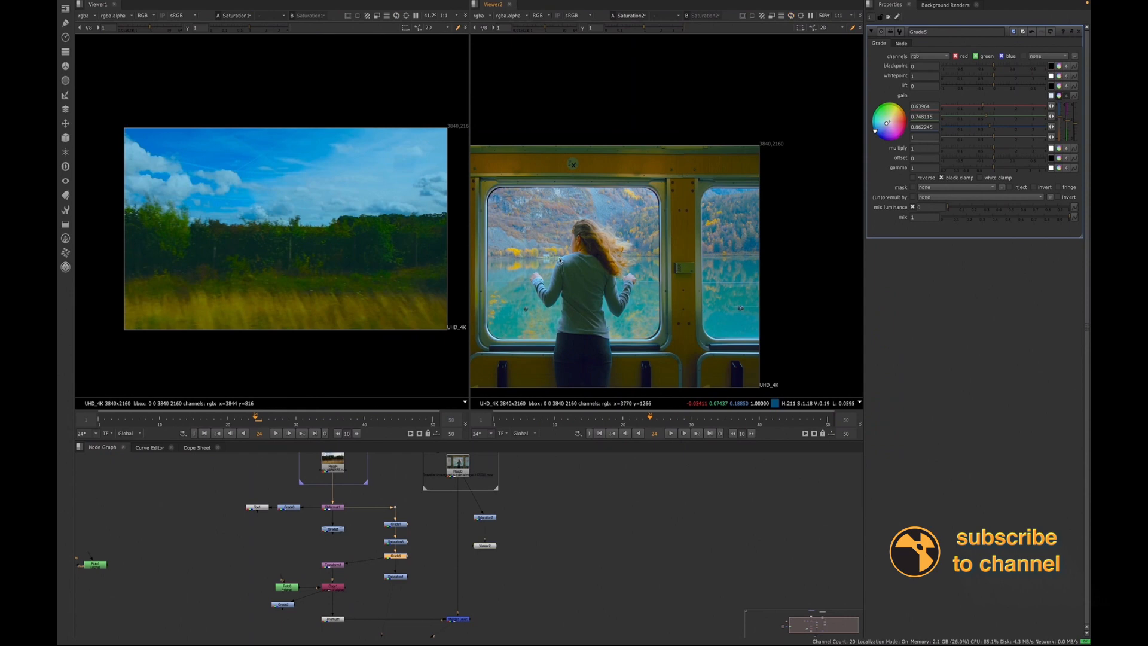
pyautogui.scroll(4, 528, 268)
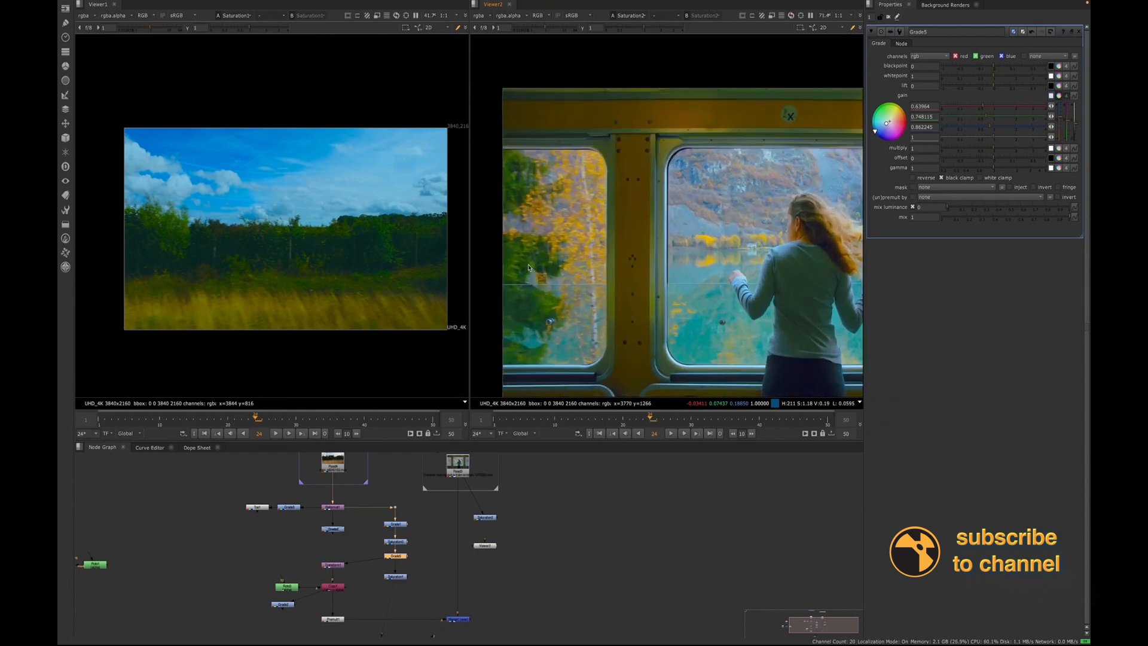
pyautogui.scroll(4, 529, 268)
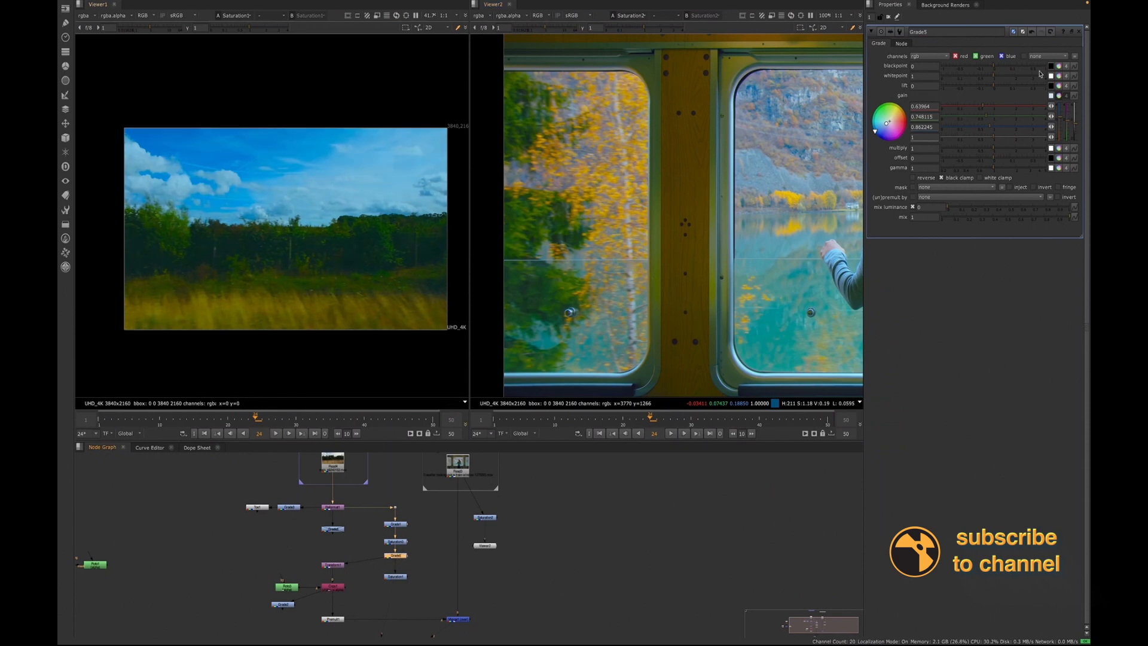
# Step: Raise the Grade's gain to 0.88964 red and 0.998115 green, and set the blue gain to 1.18
pyautogui.moveTo(1077, 127); pyautogui.dragTo(1077, 123)
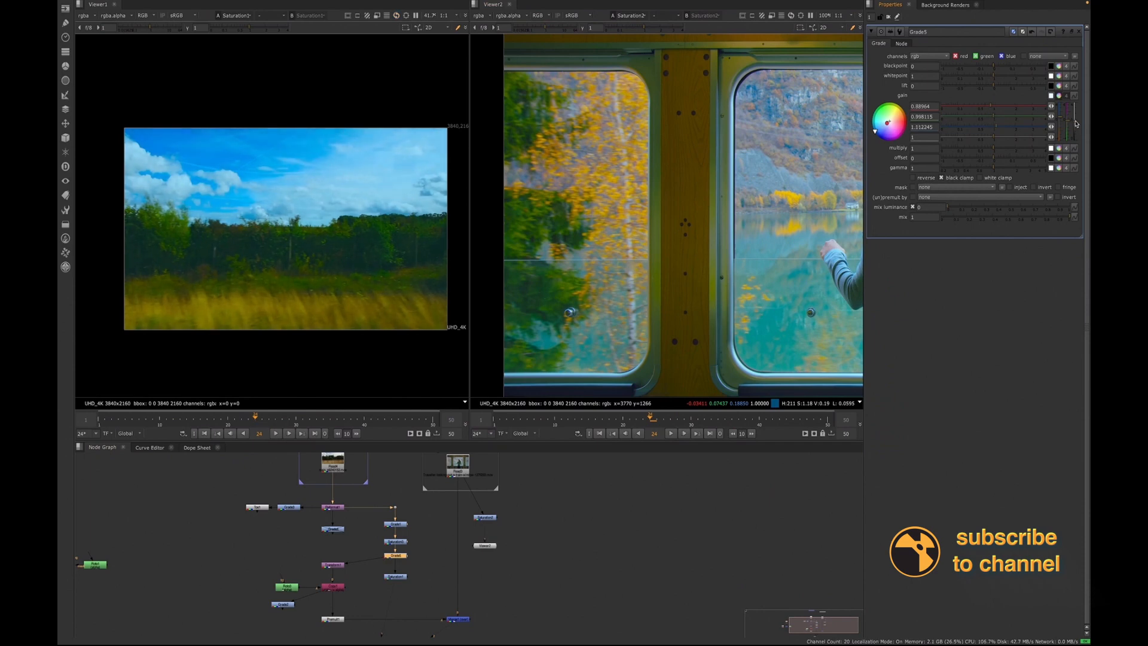
pyautogui.click(998, 127)
pyautogui.moveTo(1001, 128); pyautogui.dragTo(1001, 128)
pyautogui.scroll(-1, 340, 271)
pyautogui.scroll(1, 339, 271)
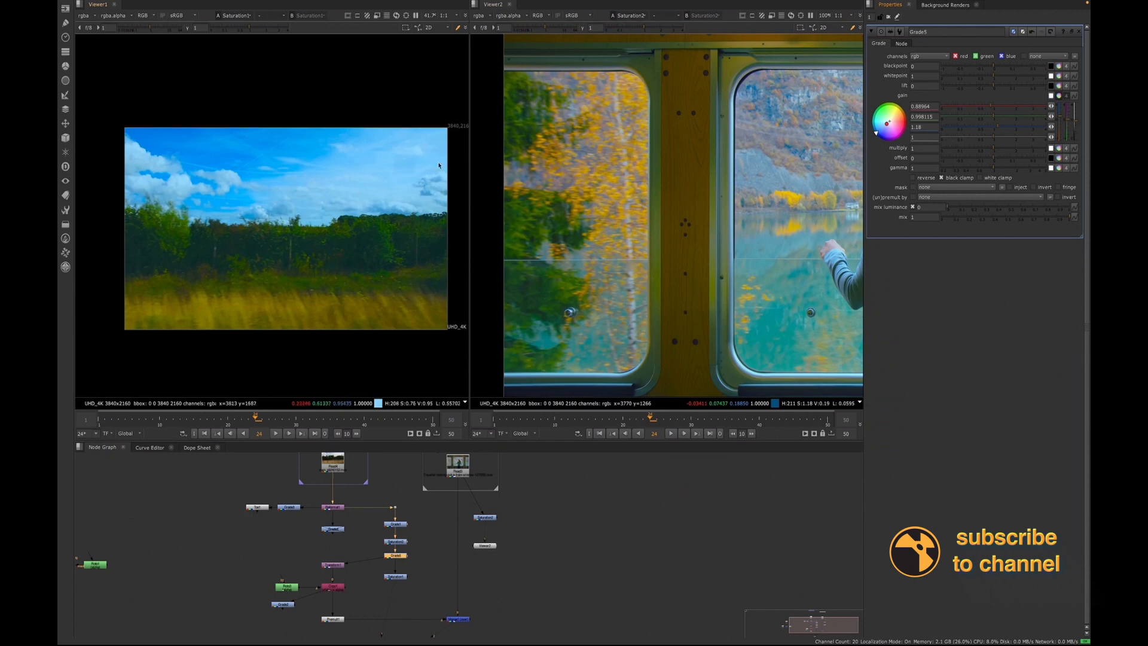
# Step: Disable Saturation1 and Saturation2 and compare the whole background and foreground plates without boosted saturation
pyautogui.click(395, 577)
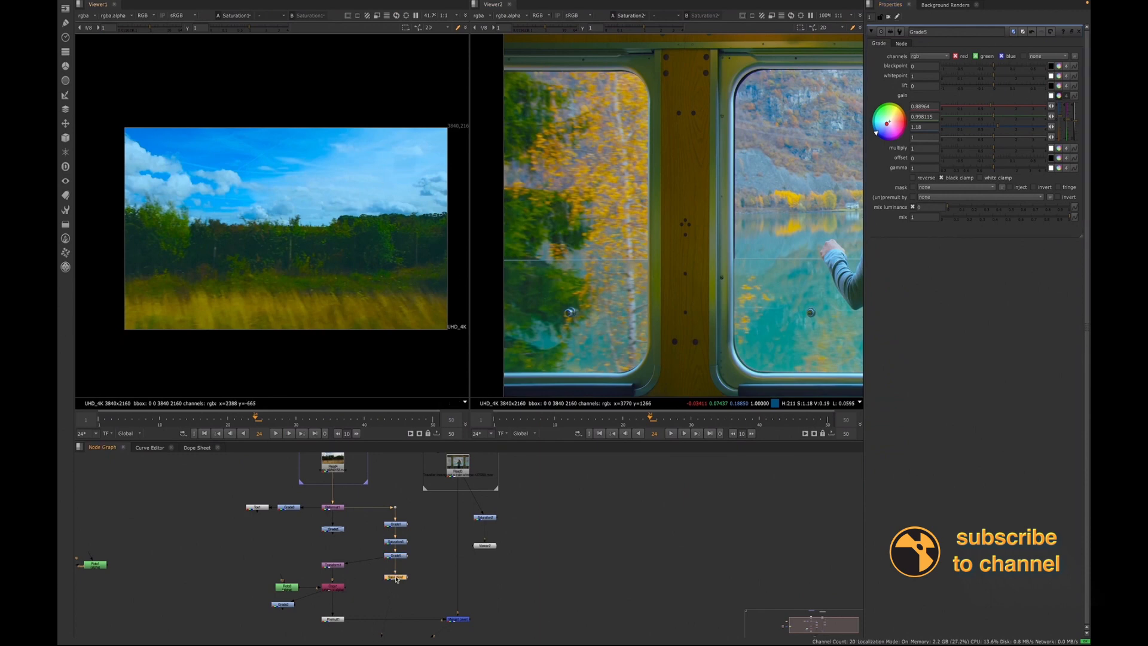
pyautogui.moveTo(397, 577)
pyautogui.mouseDown()
pyautogui.moveTo(427, 573)
pyautogui.moveTo(405, 588)
pyautogui.moveTo(392, 577)
pyautogui.mouseUp()
pyautogui.scroll(-6, 543, 214)
pyautogui.scroll(1, 607, 268)
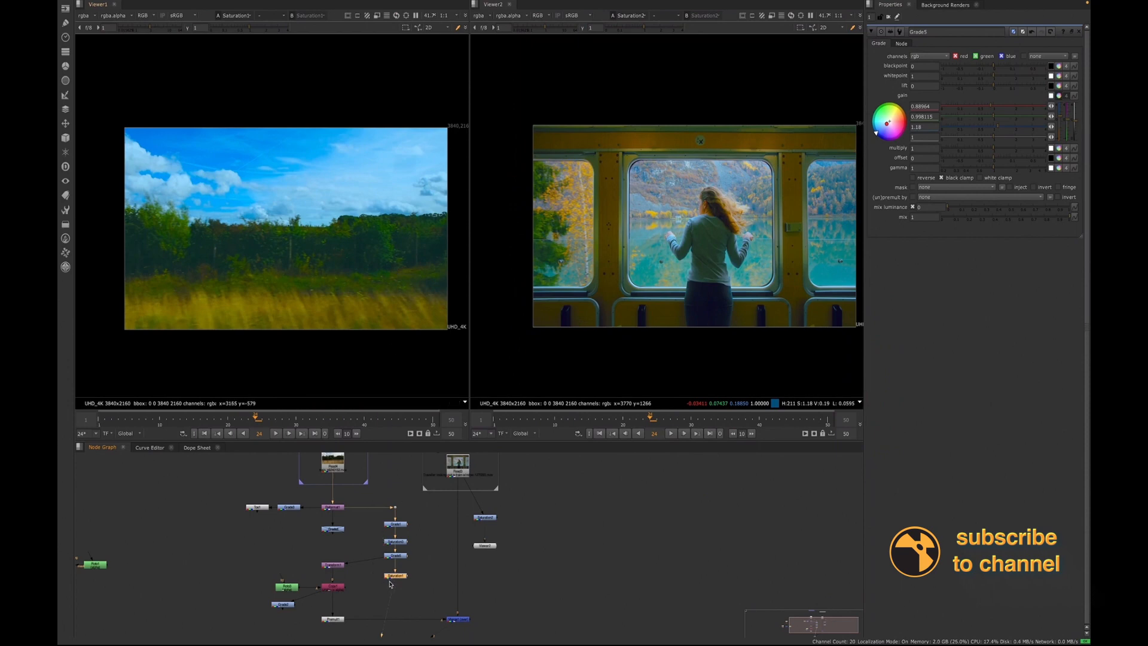
pyautogui.press('d')
pyautogui.click(487, 518)
pyautogui.press('d')
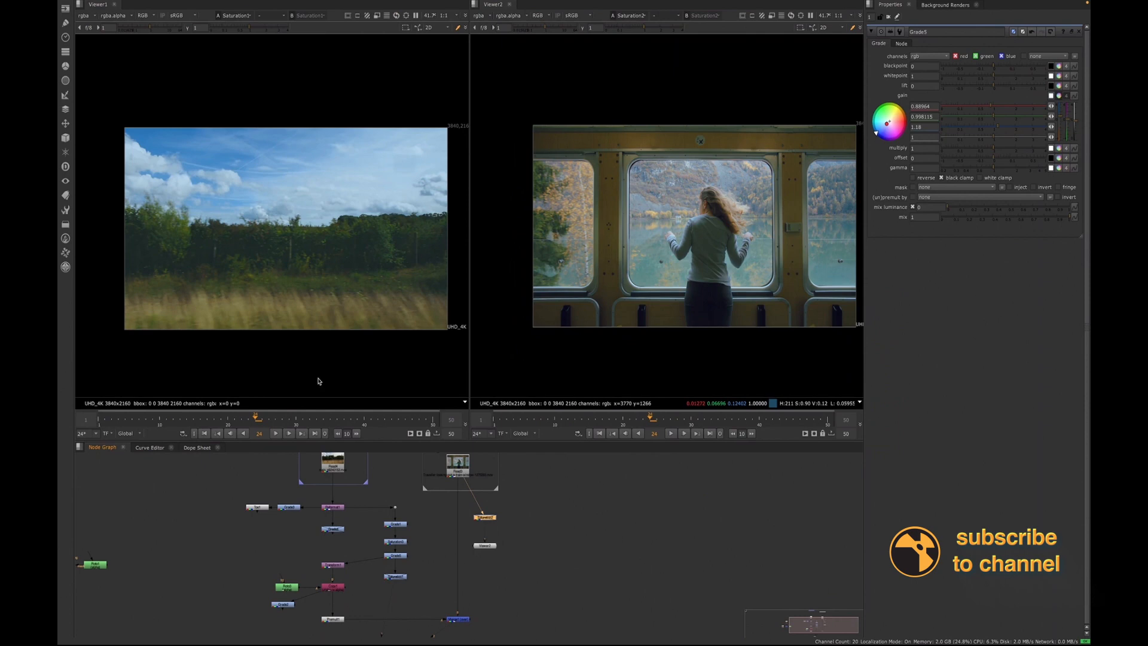
pyautogui.click(395, 576)
pyautogui.moveTo(376, 517); pyautogui.dragTo(414, 570)
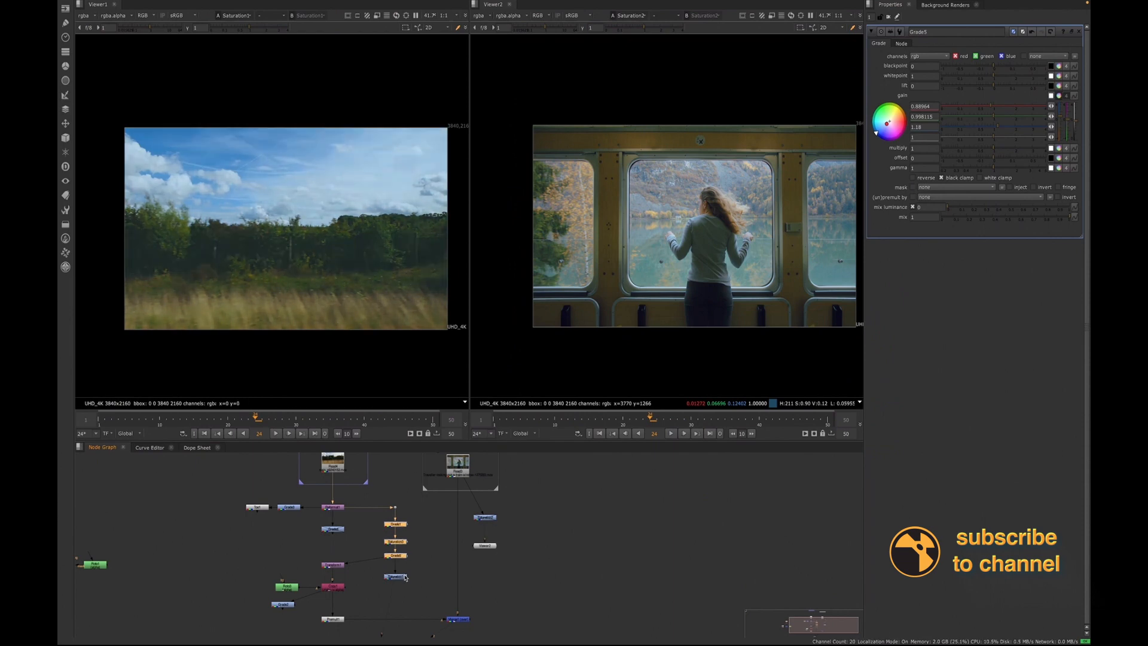
pyautogui.moveTo(723, 259); pyautogui.dragTo(701, 262, button='middle')
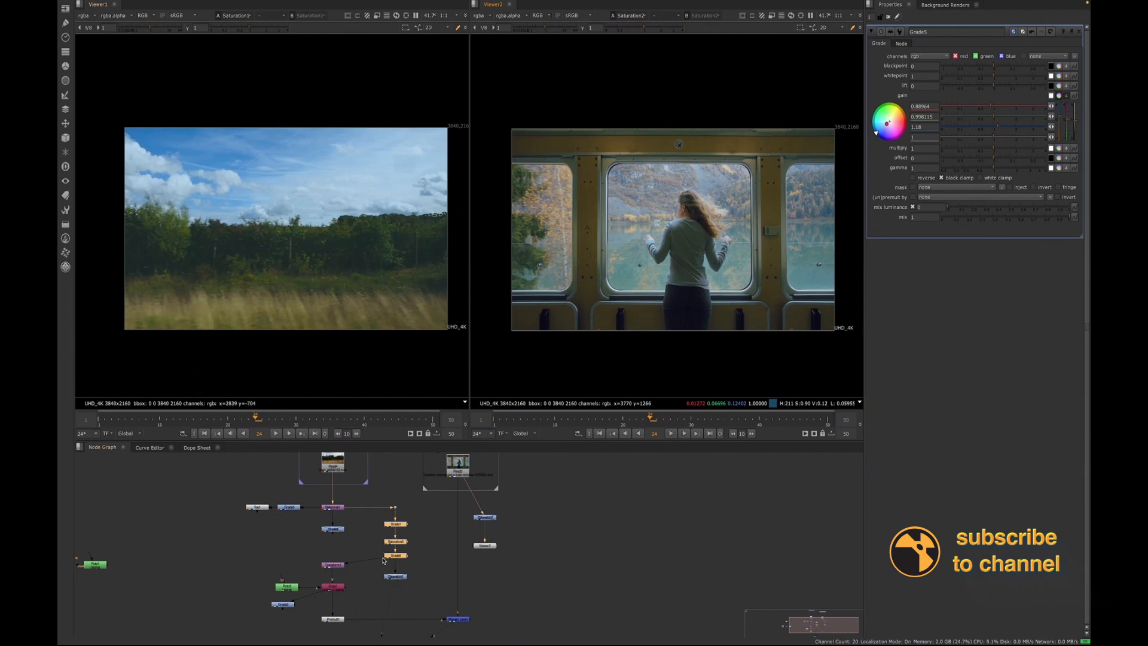
pyautogui.click(264, 595)
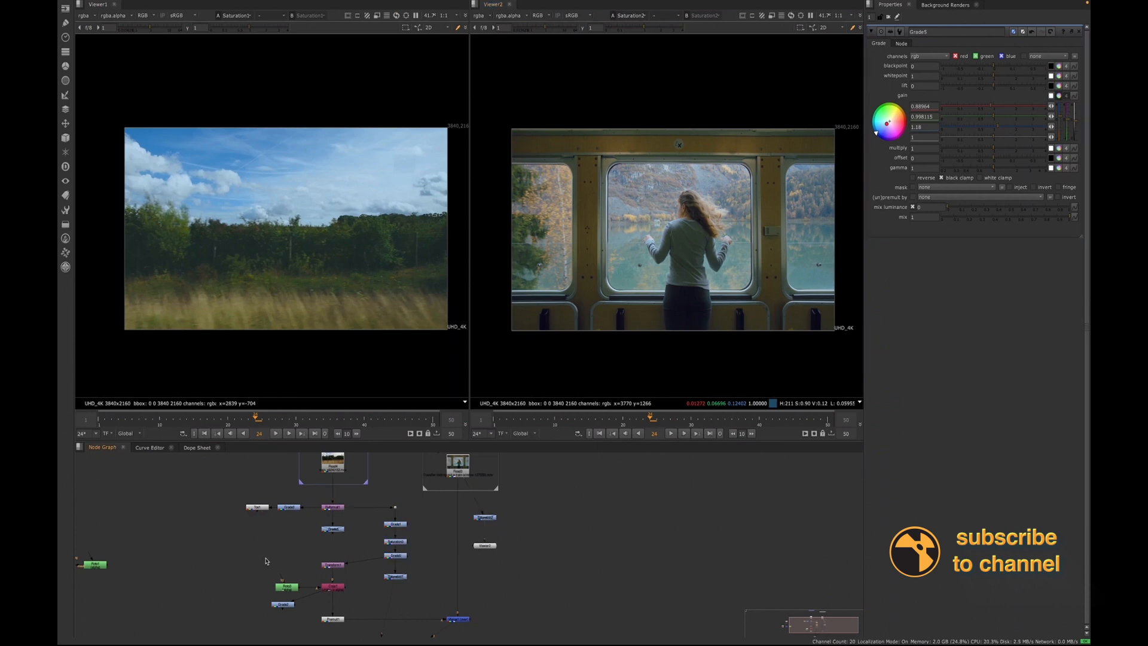
pyautogui.press('Tab')
pyautogui.write('to')
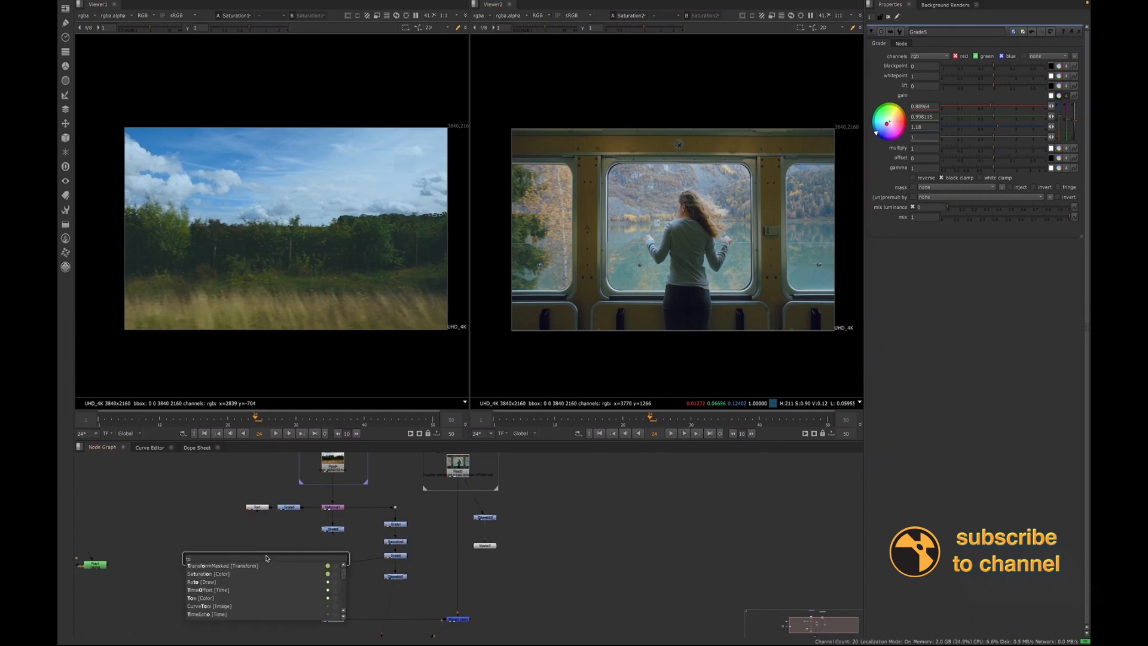
pyautogui.press('BackSpace')
pyautogui.write('oe')
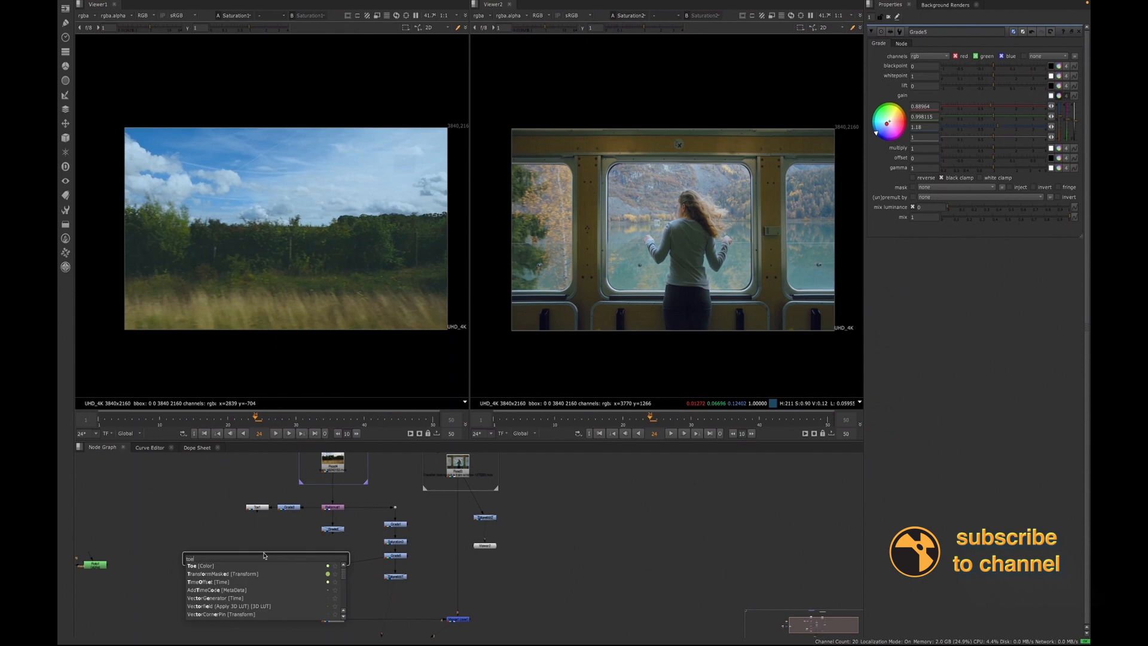
pyautogui.press('Return')
pyautogui.moveTo(258, 564); pyautogui.dragTo(250, 542)
pyautogui.press('Delete')
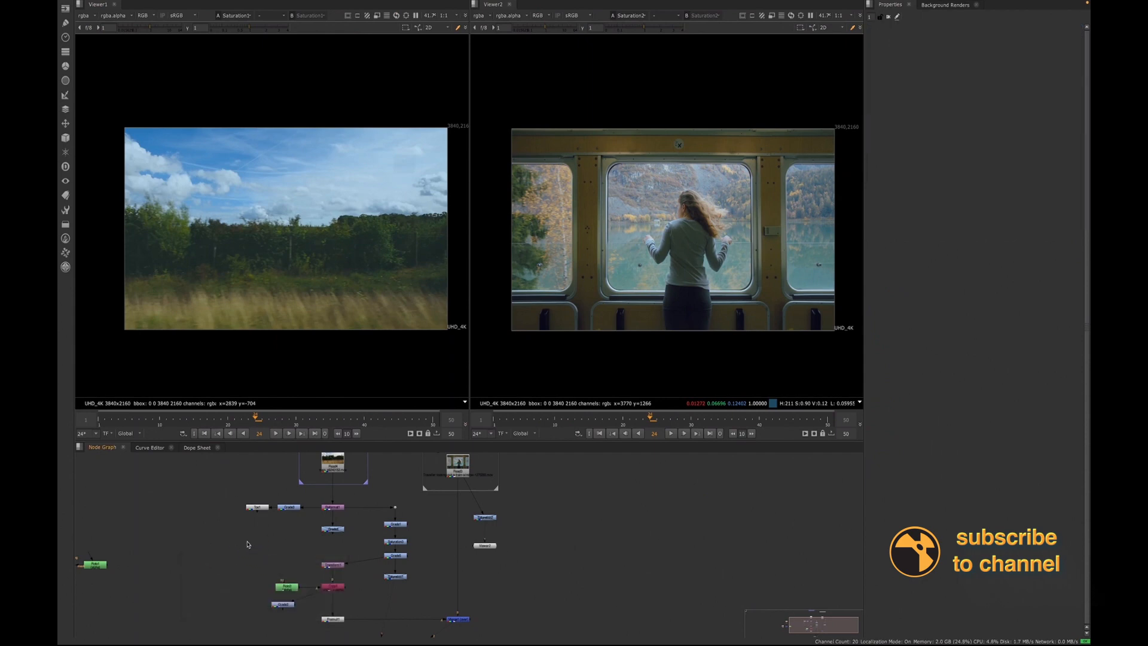
# Step: Show the Grade beside Toe1 in Viewer1 and move the viewer node down below the node tree
pyautogui.moveTo(381, 556); pyautogui.dragTo(279, 509)
pyautogui.click(288, 508)
pyautogui.press('1')
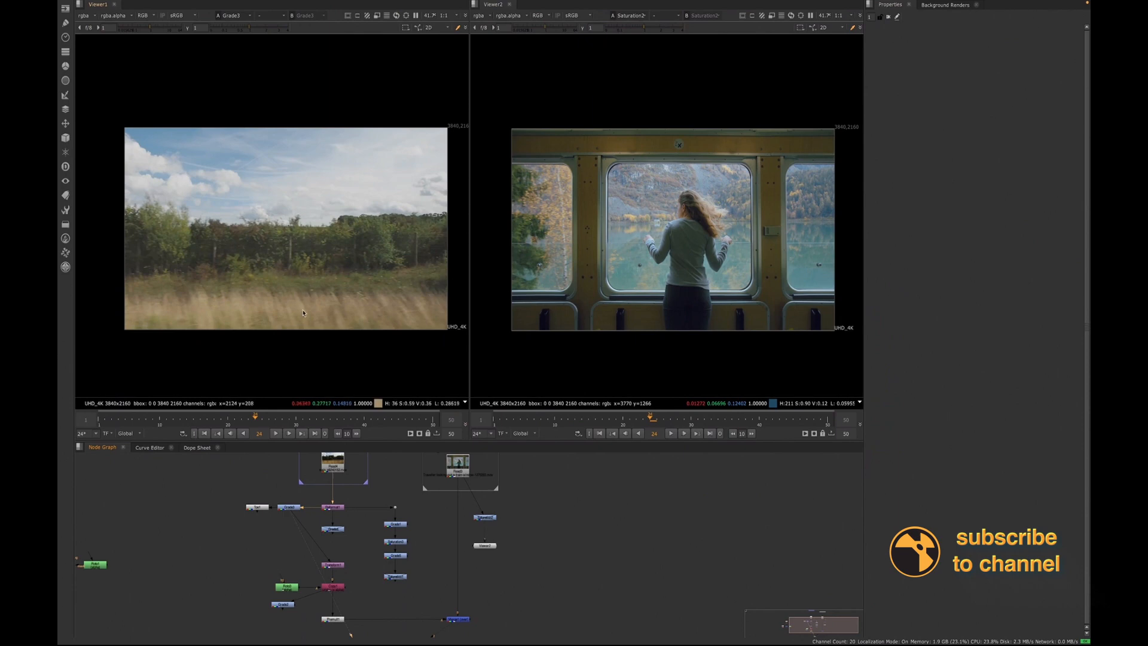
pyautogui.scroll(-3, 326, 526)
pyautogui.moveTo(327, 527); pyautogui.dragTo(327, 495, button='middle')
pyautogui.moveTo(359, 600); pyautogui.dragTo(297, 612)
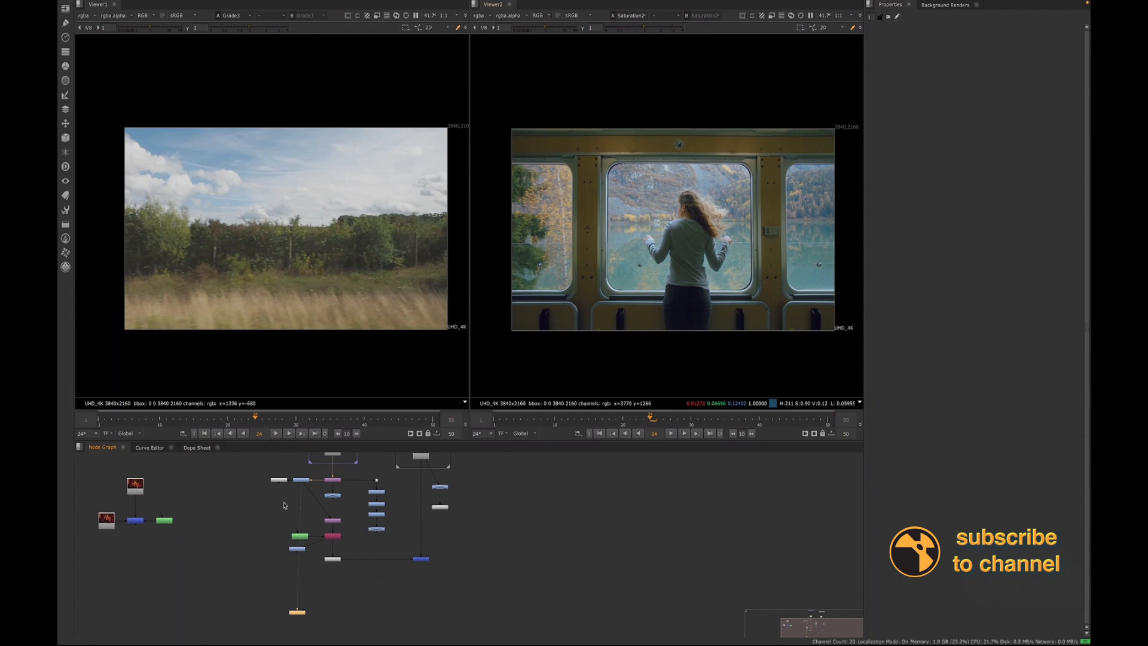
# Step: Compare the background plate through that Grade and through Toe1 in Viewer1, and open Toe1's lift settings
pyautogui.scroll(3, 292, 478)
pyautogui.click(306, 486)
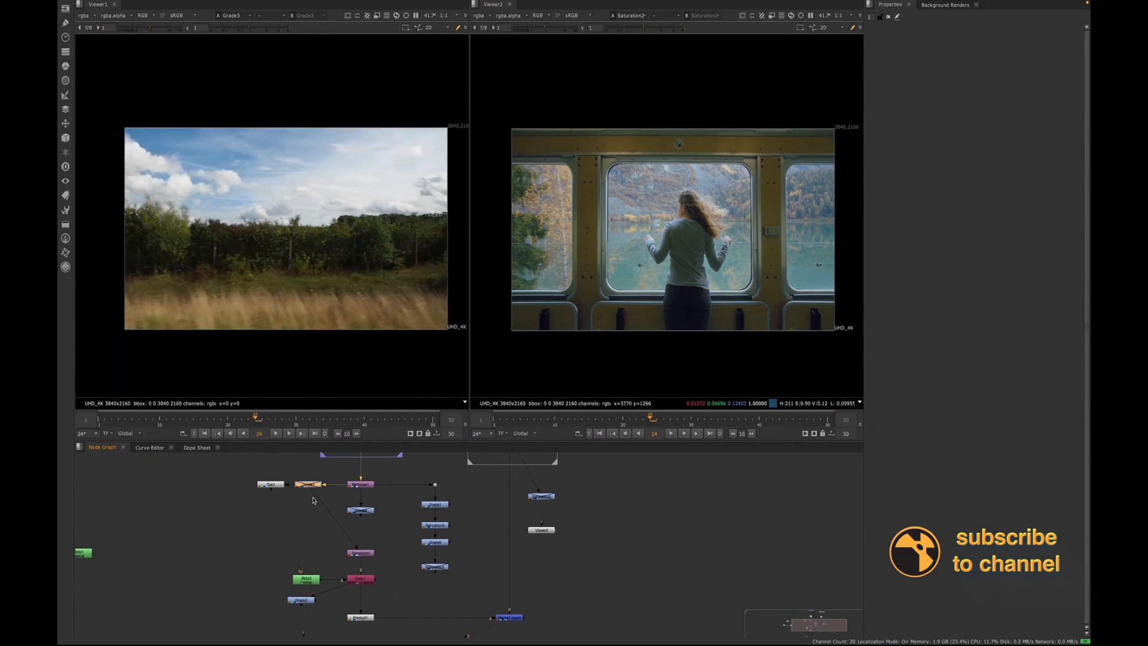
pyautogui.moveTo(269, 485); pyautogui.dragTo(268, 485)
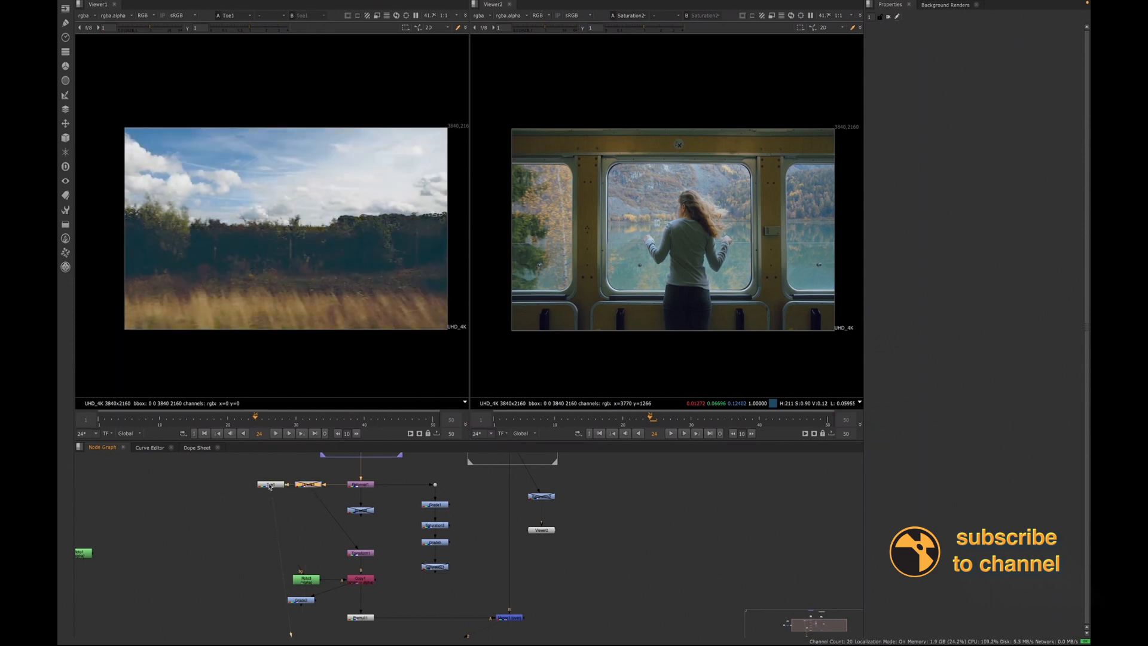
pyautogui.doubleClick(270, 485)
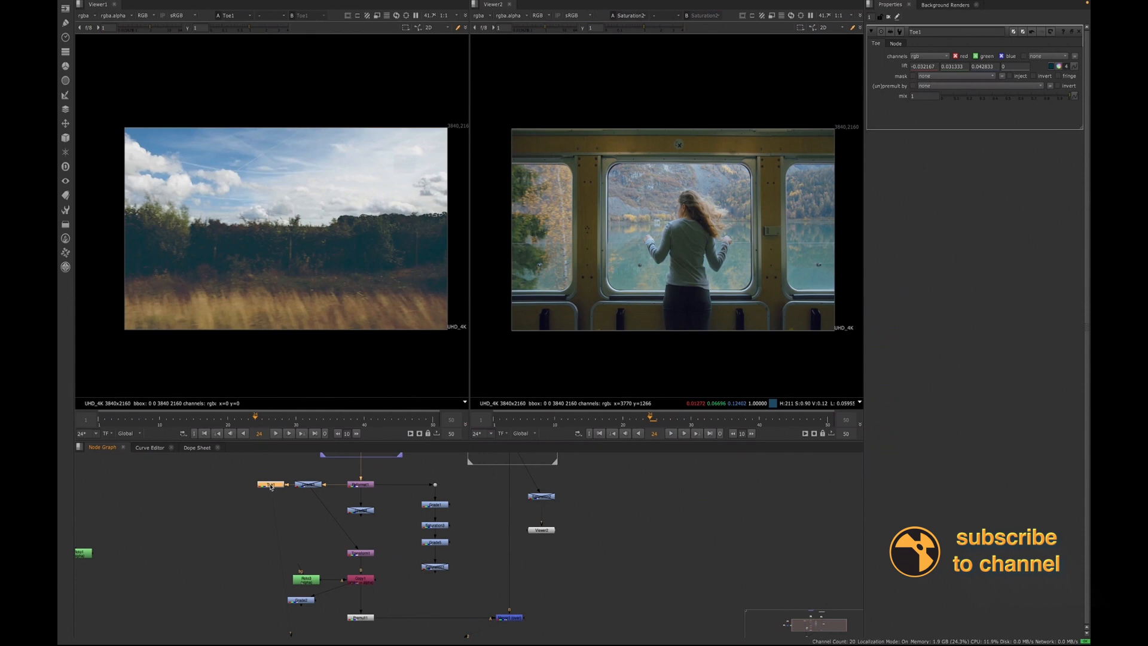
# Step: Add a new Toe node, connect it to the purple node below Plate B, and show it in Viewer1
pyautogui.click(291, 515)
pyautogui.press('Tab')
pyautogui.write('toe')
pyautogui.press('Return')
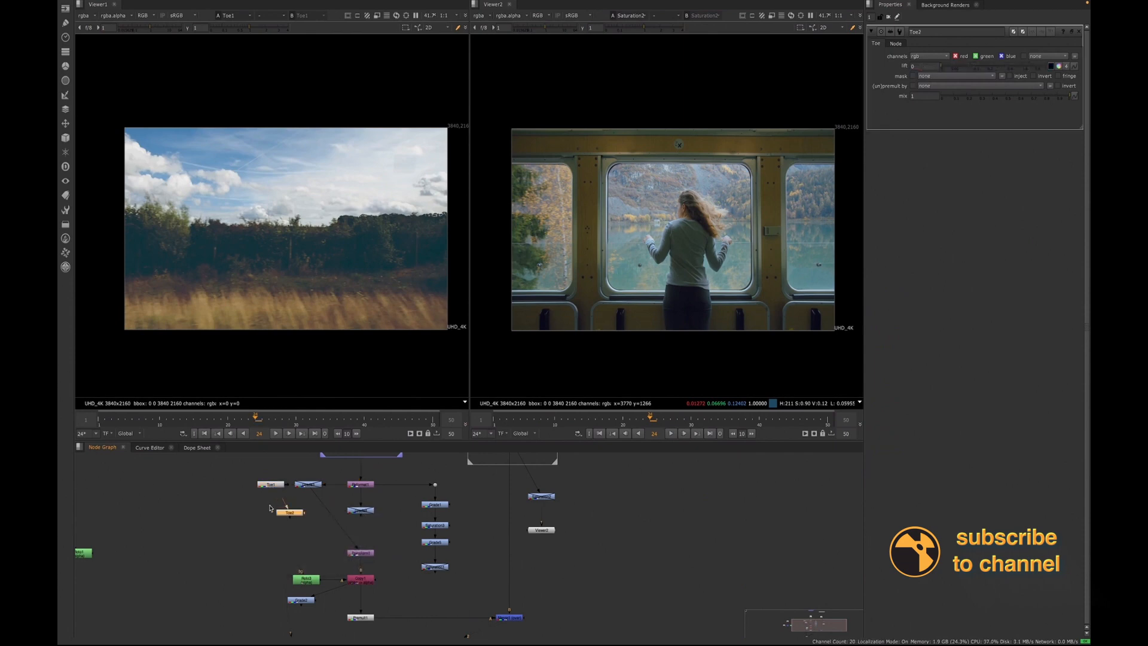
pyautogui.moveTo(286, 506); pyautogui.dragTo(357, 484)
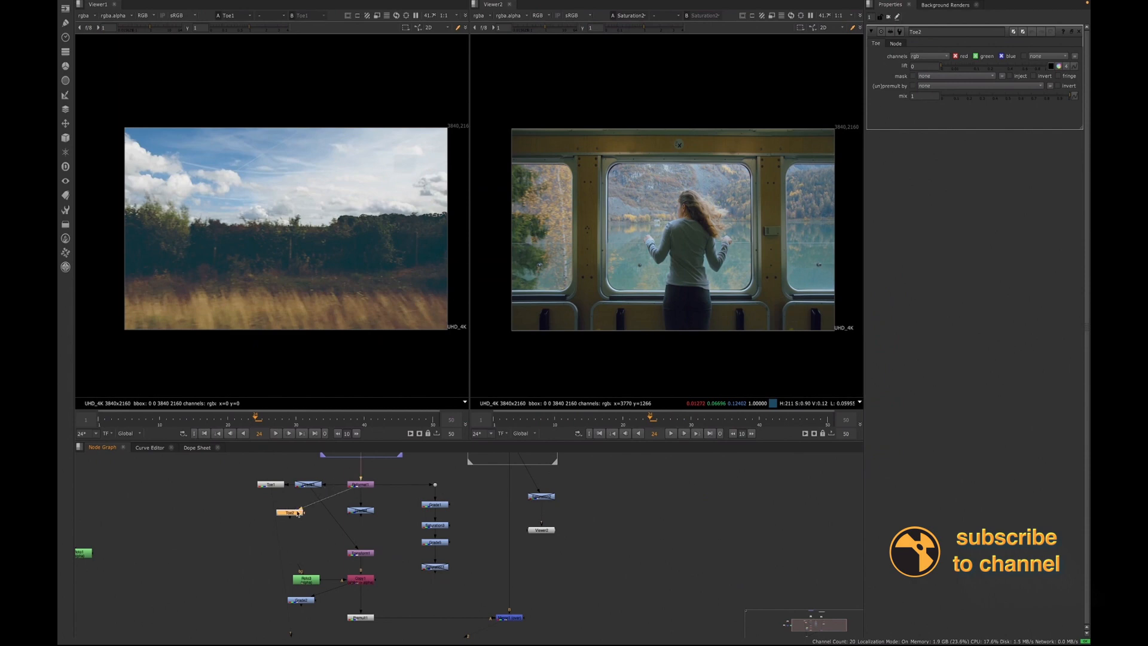
pyautogui.moveTo(290, 516); pyautogui.dragTo(311, 531)
pyautogui.press('1')
# Step: Delete Toe1 and the Grade directly below the purple node, and place Toe2 in that Grade's position
pyautogui.click(275, 484)
pyautogui.press('Delete')
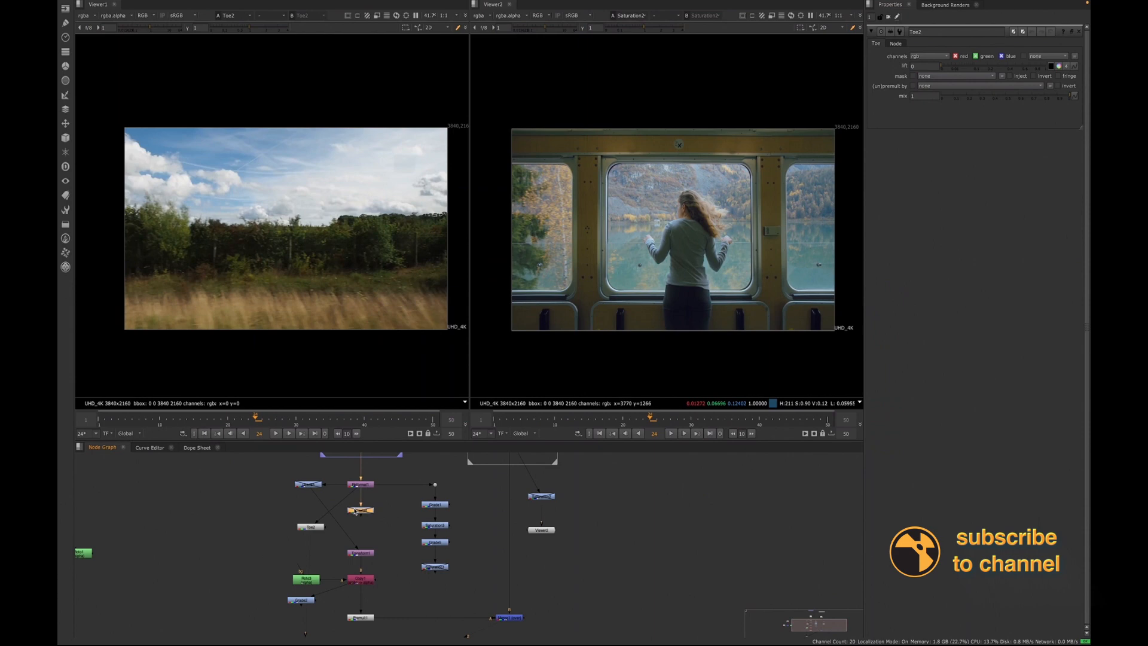
pyautogui.moveTo(311, 527); pyautogui.dragTo(361, 503)
pyautogui.scroll(-2, 344, 547)
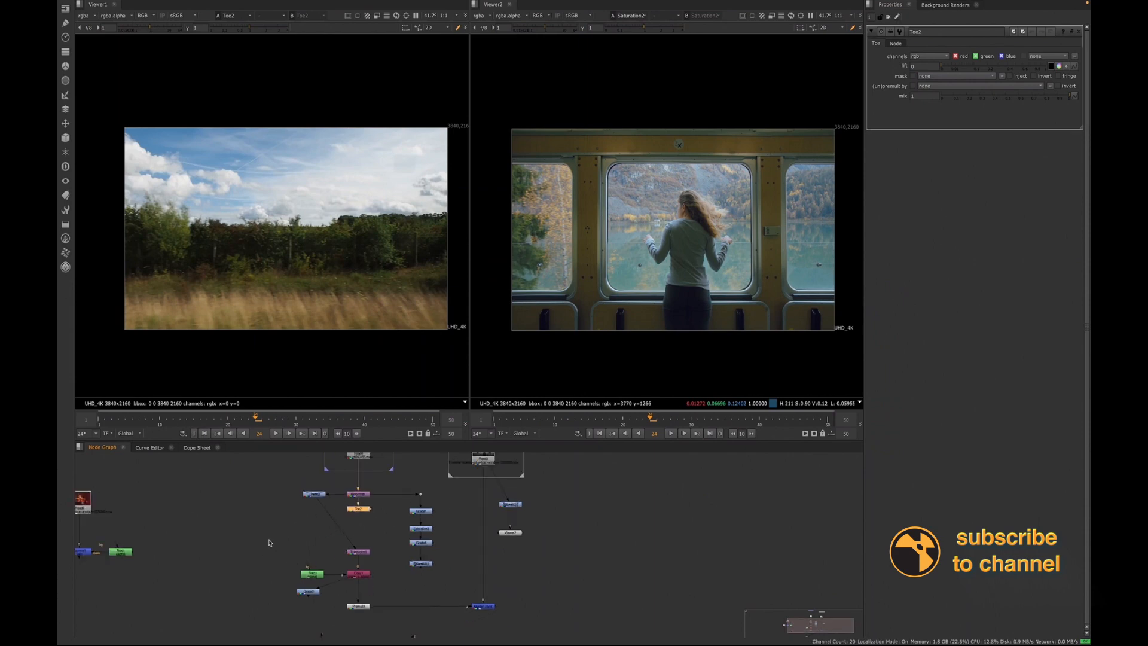
# Step: Delete the Grade beneath the Roto node, and move the Roto, Copy and Premult branch to line up beneath the remaining Grade
pyautogui.click(309, 591)
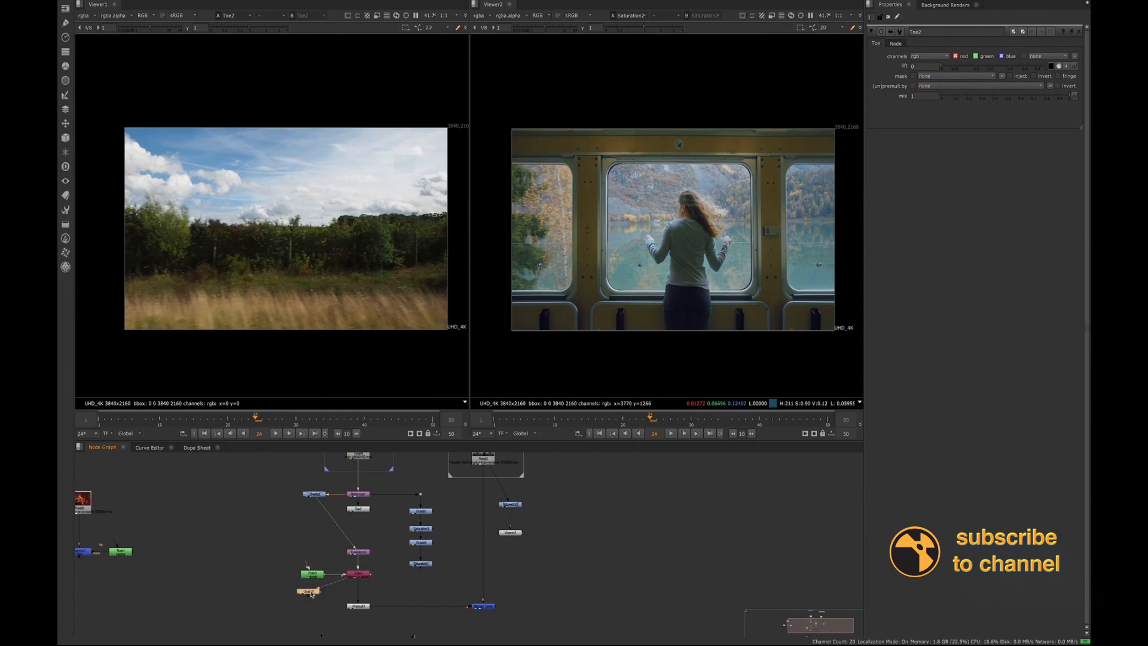
pyautogui.press('Delete')
pyautogui.moveTo(276, 535); pyautogui.dragTo(387, 631)
pyautogui.moveTo(359, 580); pyautogui.dragTo(316, 577)
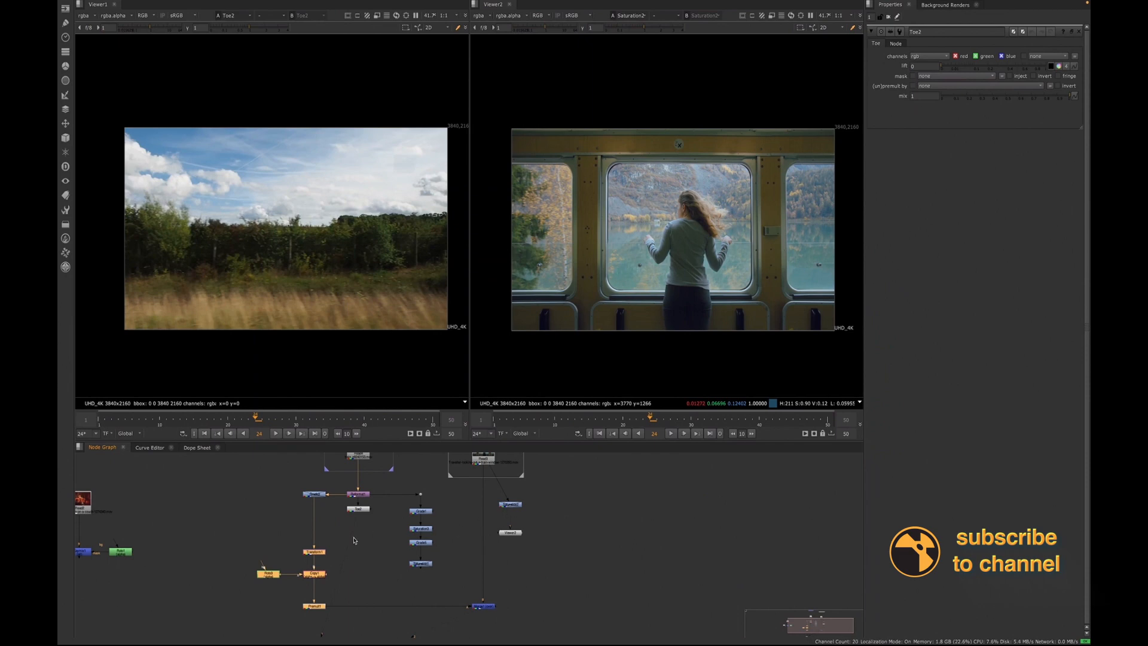
pyautogui.moveTo(354, 540); pyautogui.dragTo(349, 548, button='middle')
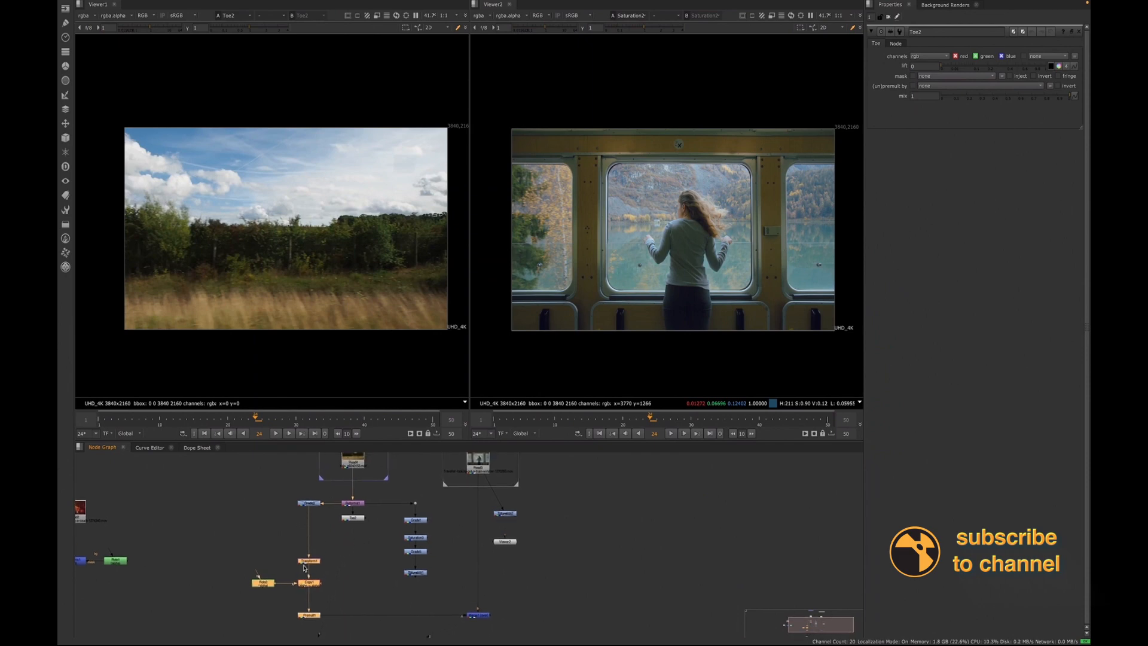
pyautogui.click(361, 558)
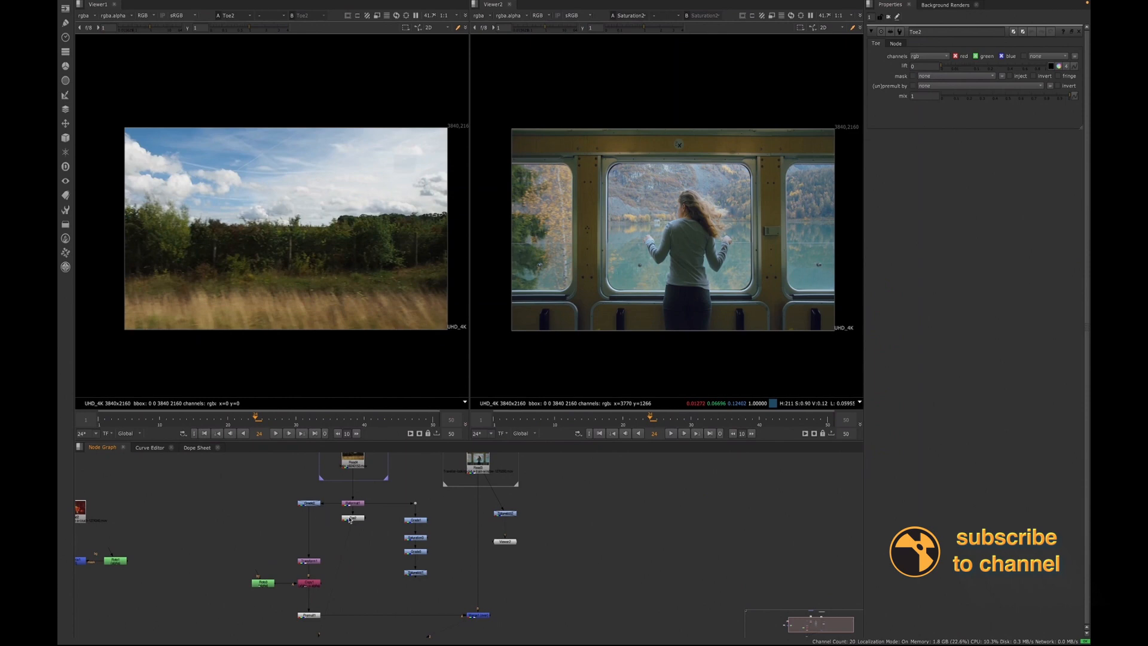
# Step: Reconnect the Roto, Copy and Premult branch to Toe2's output and align the branch beneath Toe2
pyautogui.moveTo(313, 508); pyautogui.dragTo(353, 518)
pyautogui.moveTo(239, 549); pyautogui.dragTo(355, 618)
pyautogui.moveTo(347, 528); pyautogui.dragTo(313, 562, button='middle')
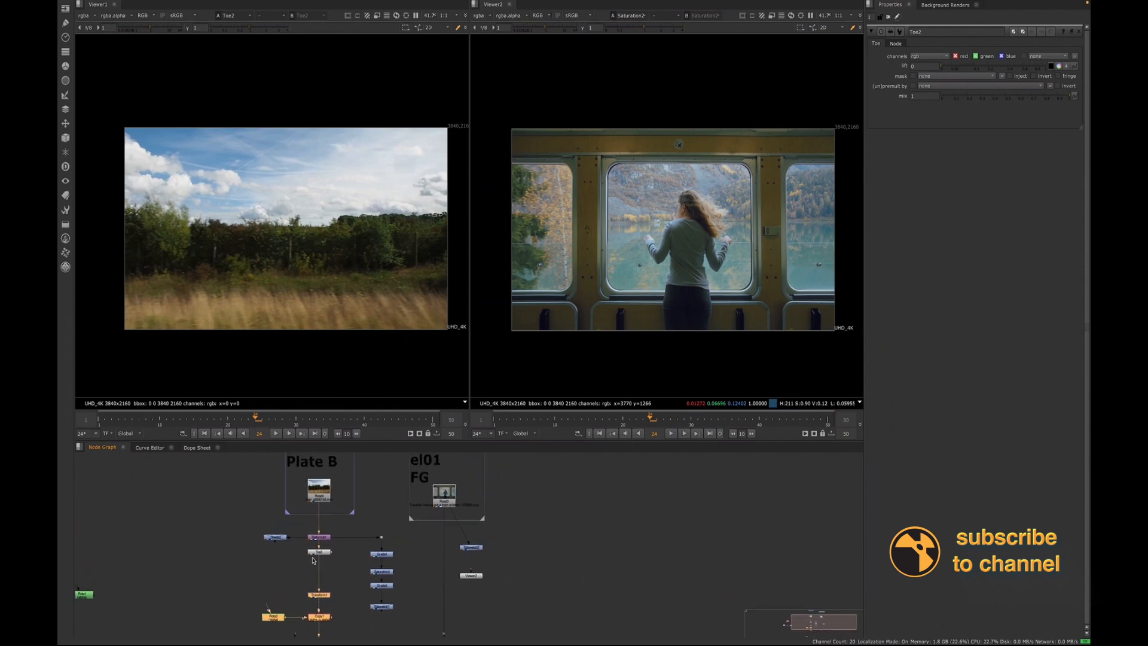
# Step: Open Toe2's lift in a floating colour picker and place the picker clear of the main node tree
pyautogui.click(323, 553)
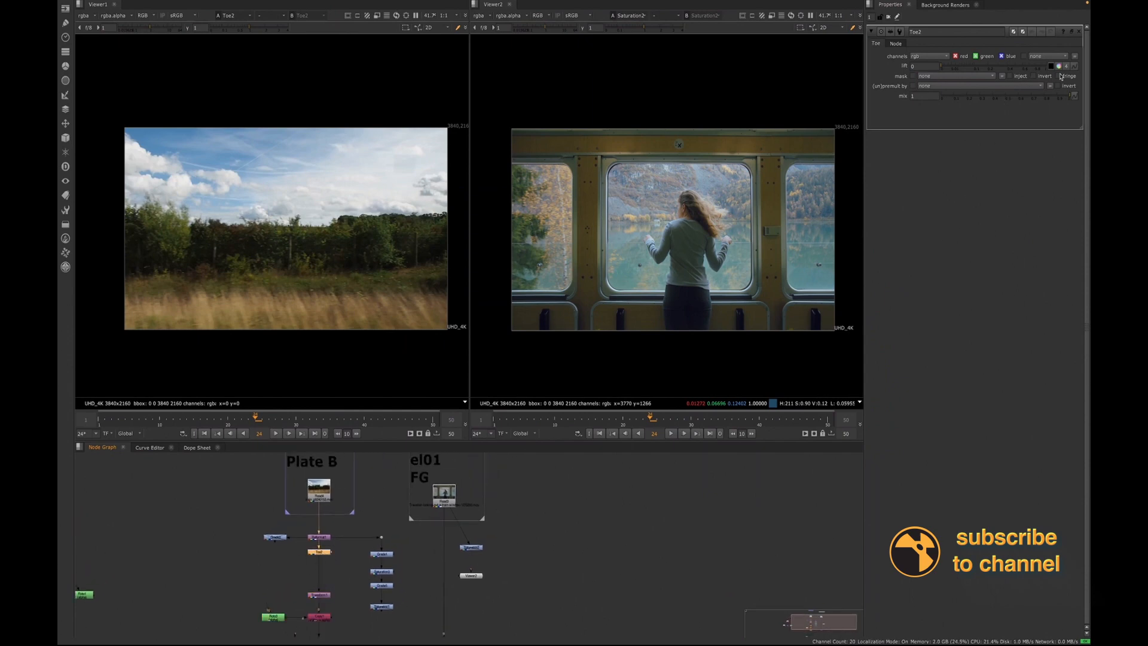
pyautogui.press('super')
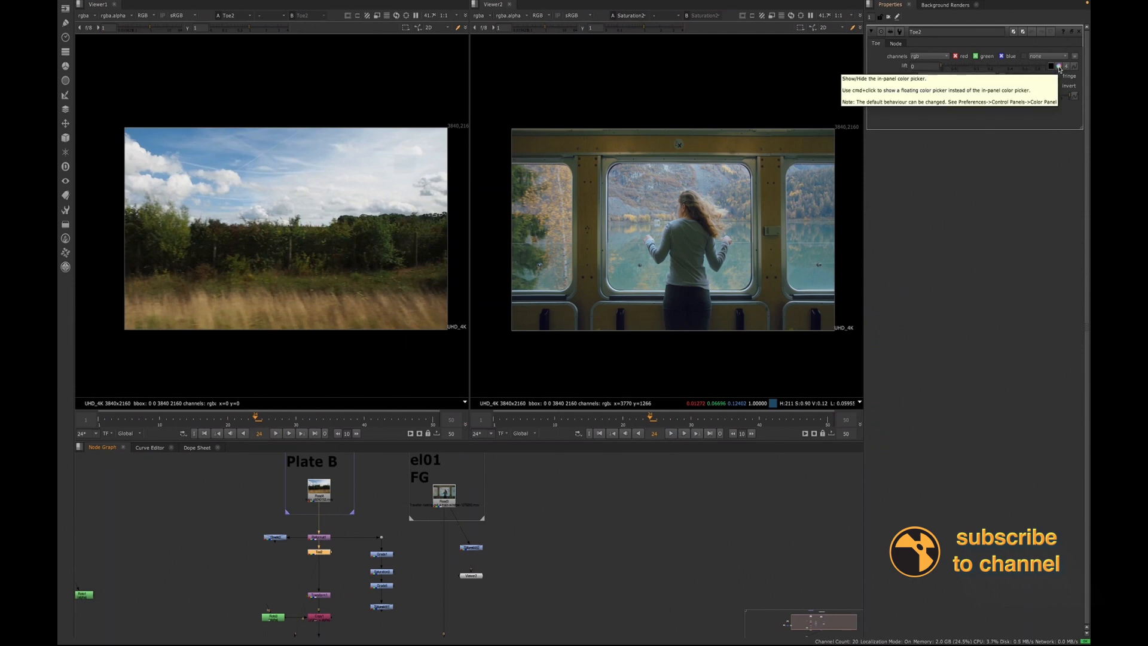
pyautogui.keyDown('super'); pyautogui.click(1059, 67); pyautogui.keyUp('super')
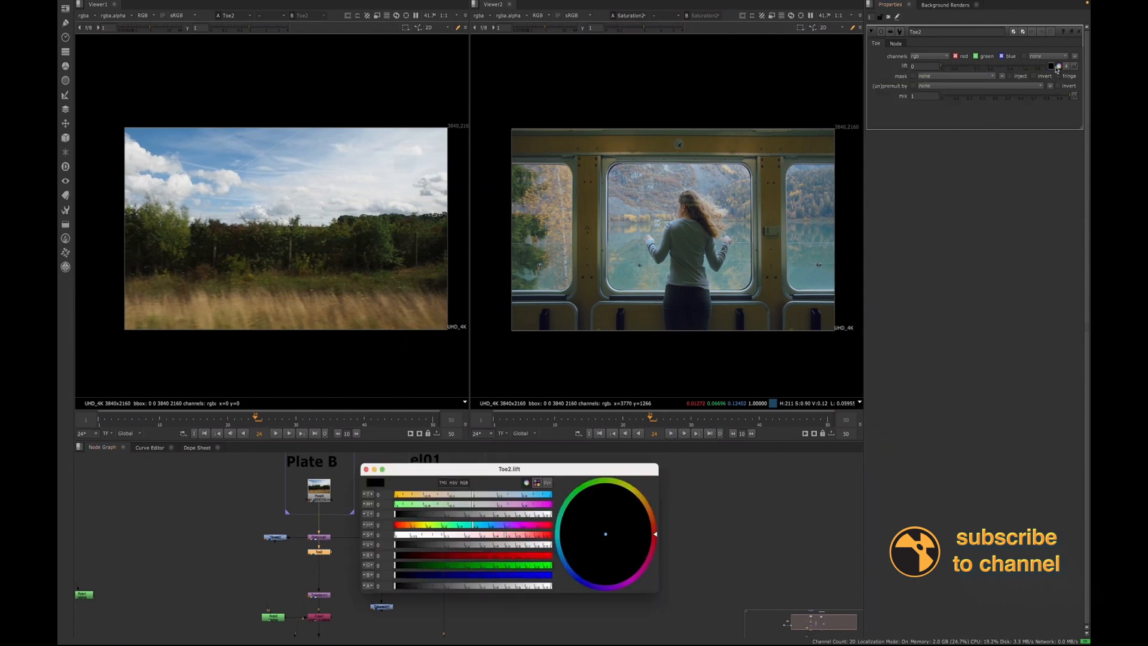
pyautogui.moveTo(526, 476); pyautogui.dragTo(641, 474)
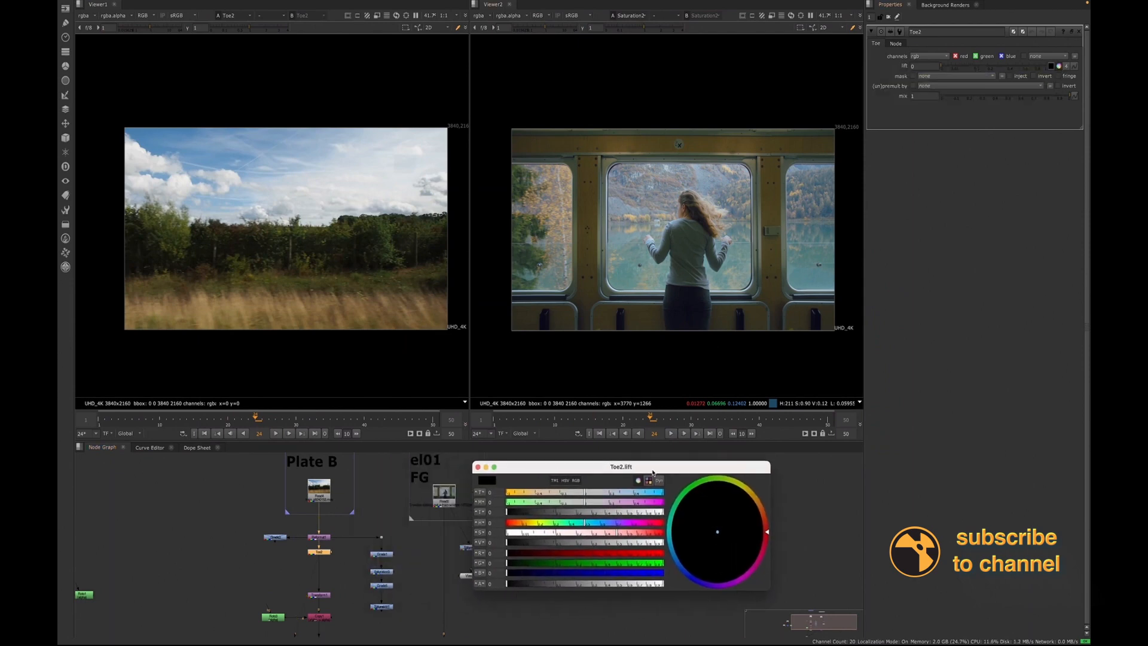
# Step: Try shifting the temperature of Toe2's lift towards blue on the background foliage, and undo it
pyautogui.scroll(5, 357, 248)
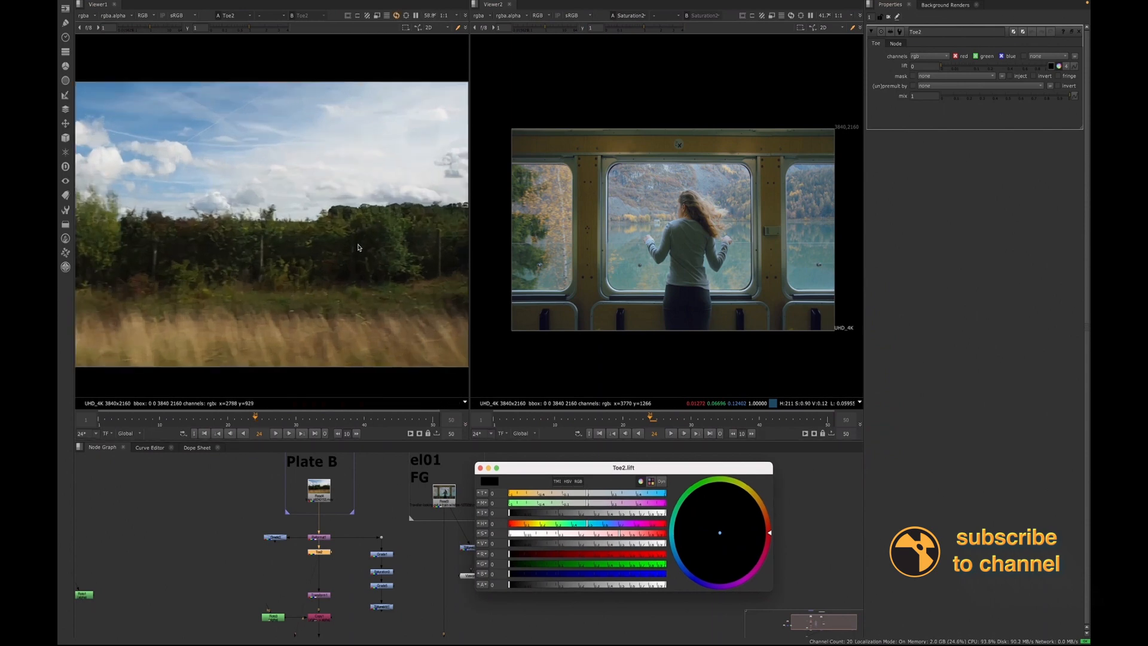
pyautogui.moveTo(357, 254); pyautogui.dragTo(342, 261, button='middle')
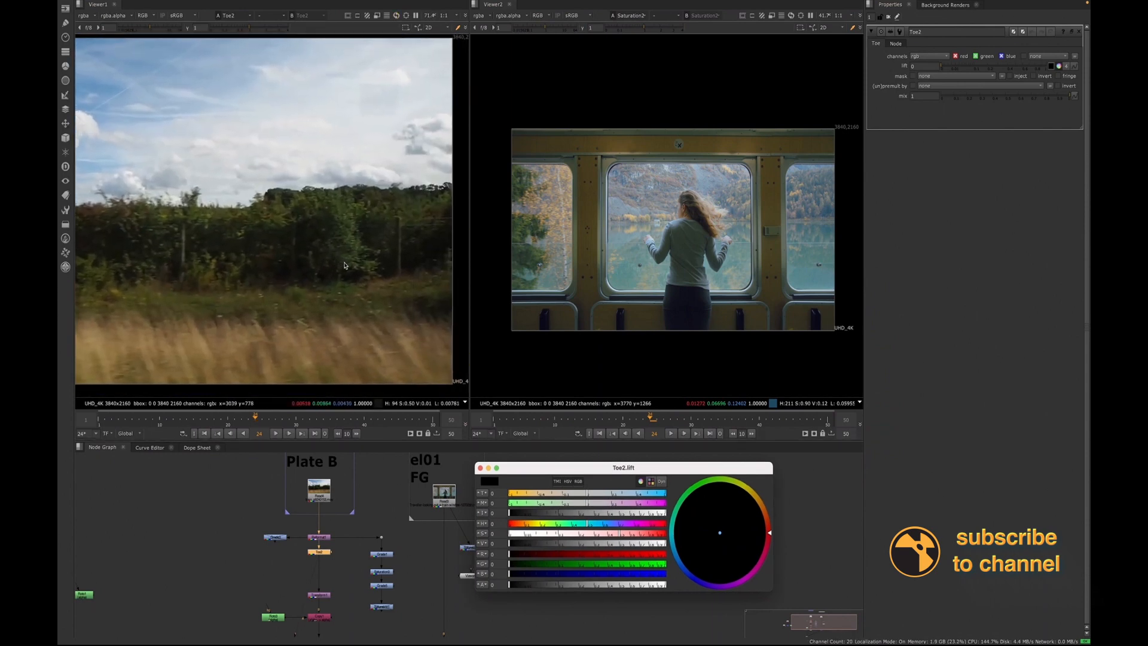
pyautogui.scroll(1, 309, 261)
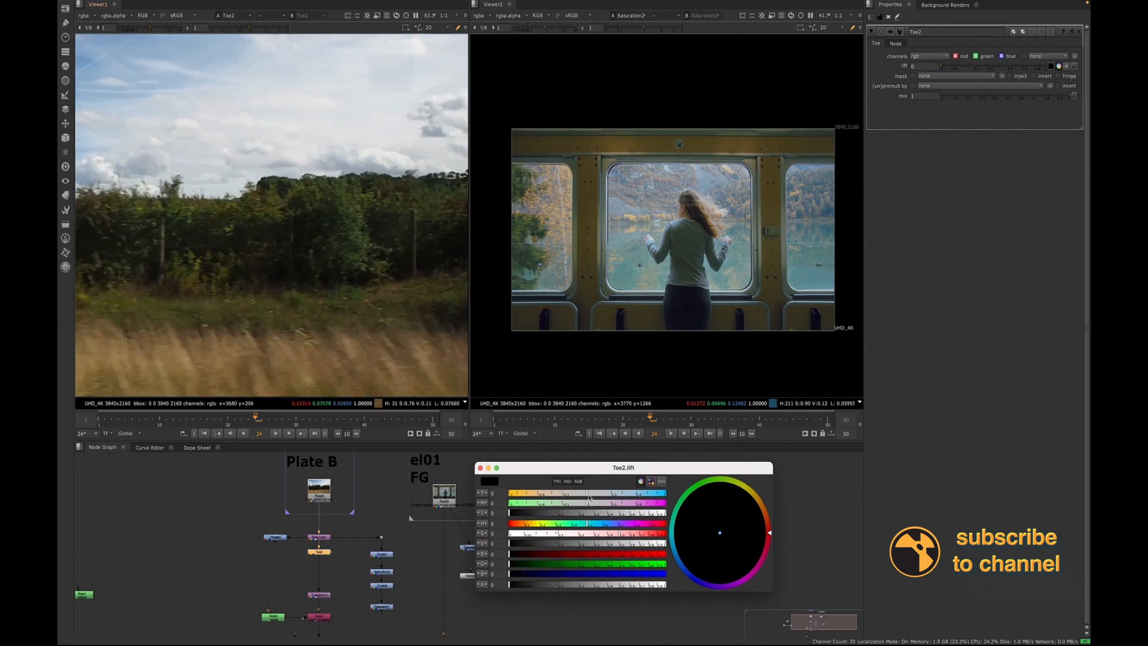
pyautogui.moveTo(589, 497); pyautogui.dragTo(621, 500)
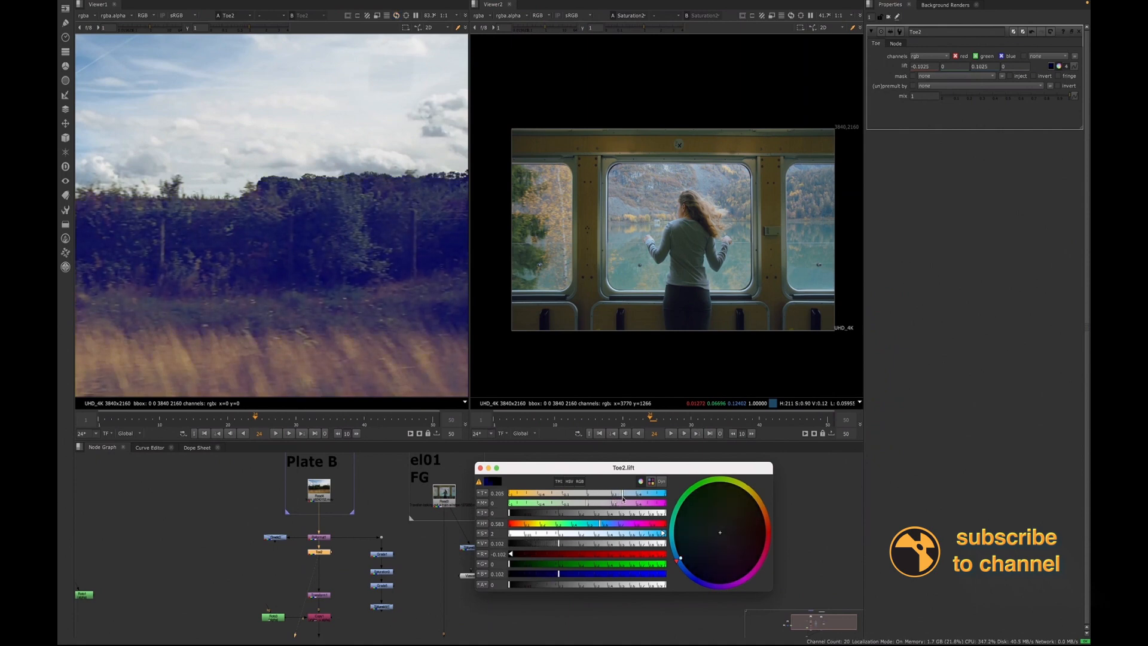
pyautogui.press('super+z')
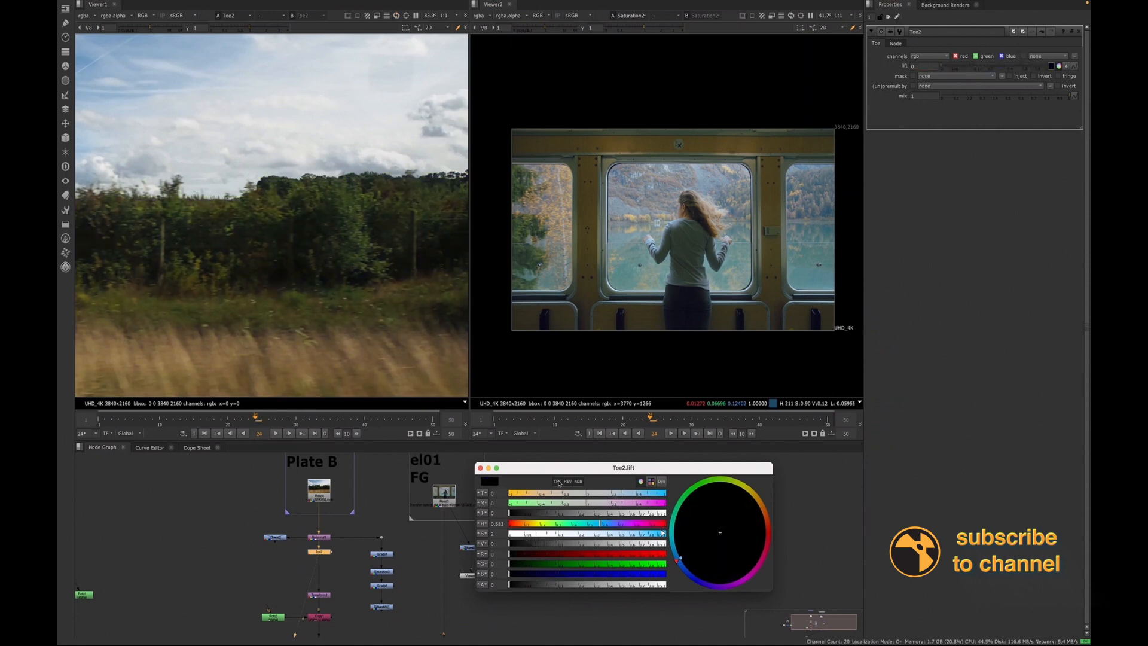
# Step: Hide the TMI and HSV slider groups in the lift picker and show them again
pyautogui.click(557, 482)
pyautogui.click(568, 482)
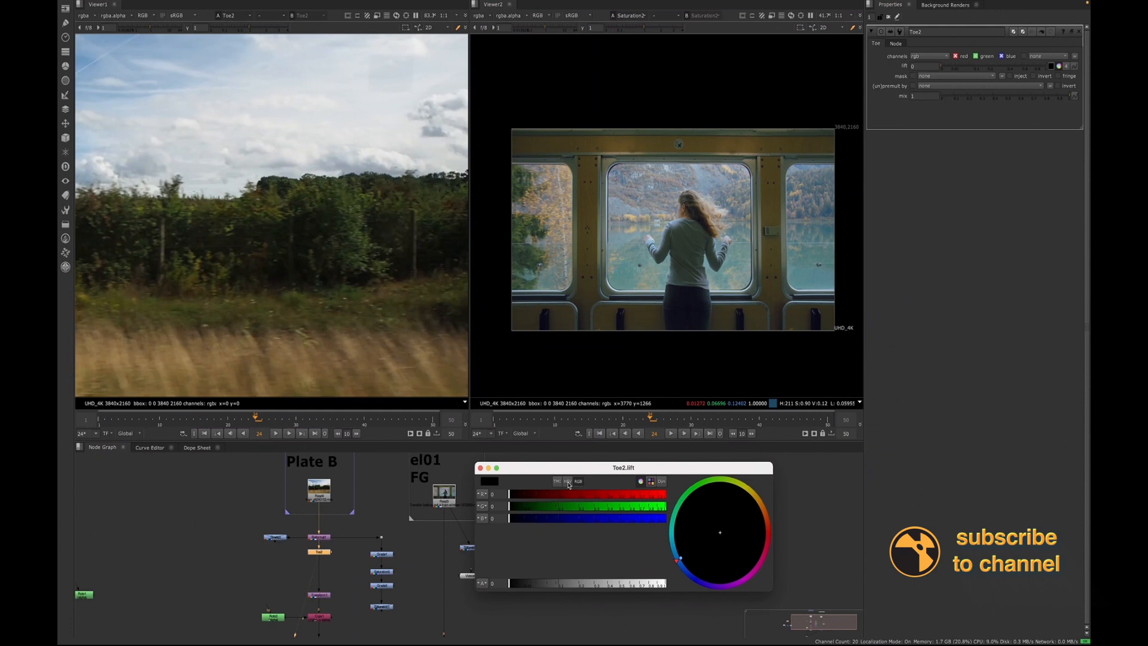
pyautogui.click(568, 483)
pyautogui.click(557, 482)
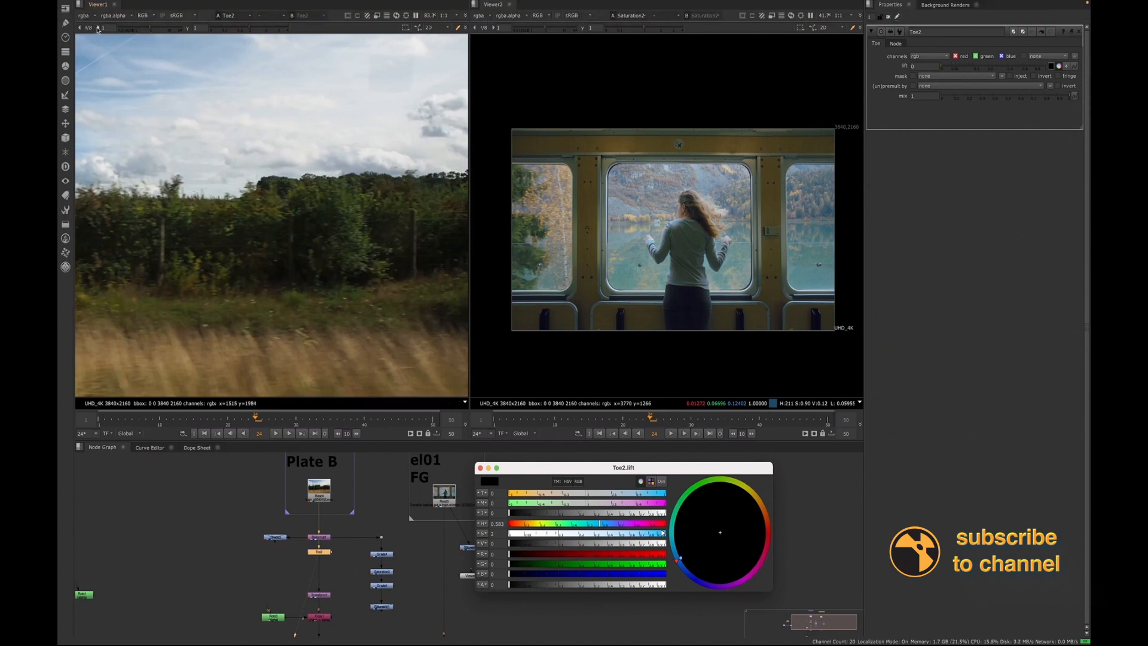
# Step: Compare the dark areas of both plates by raising both viewers' display gain, resetting it and raising it again
pyautogui.moveTo(157, 30); pyautogui.dragTo(165, 33)
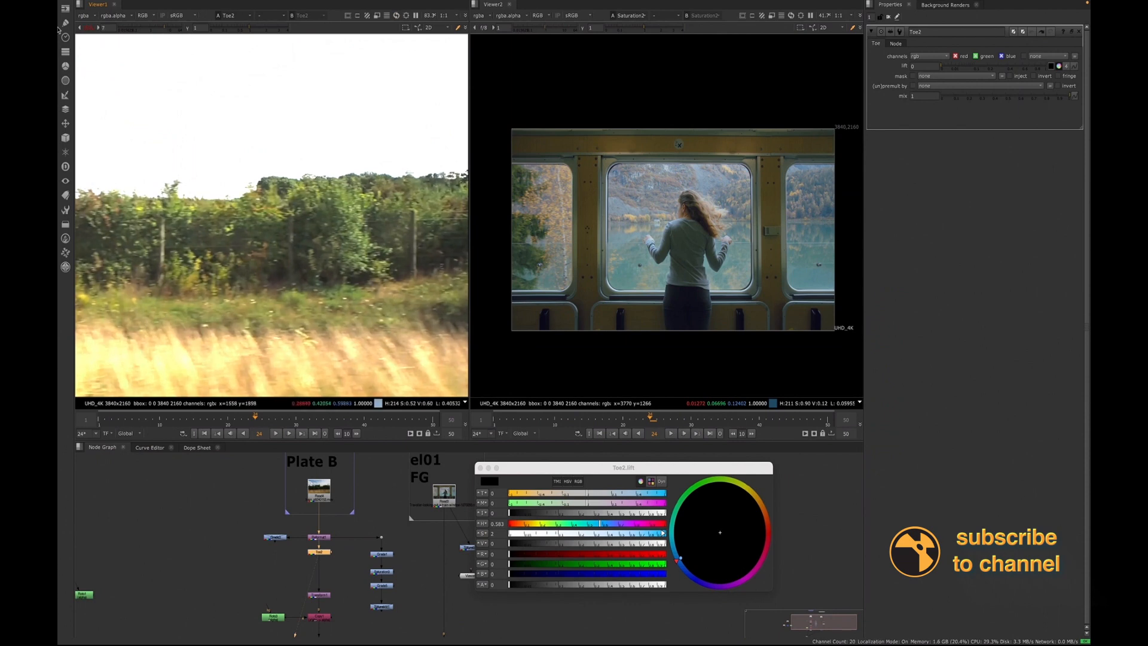
pyautogui.moveTo(549, 31); pyautogui.dragTo(555, 35)
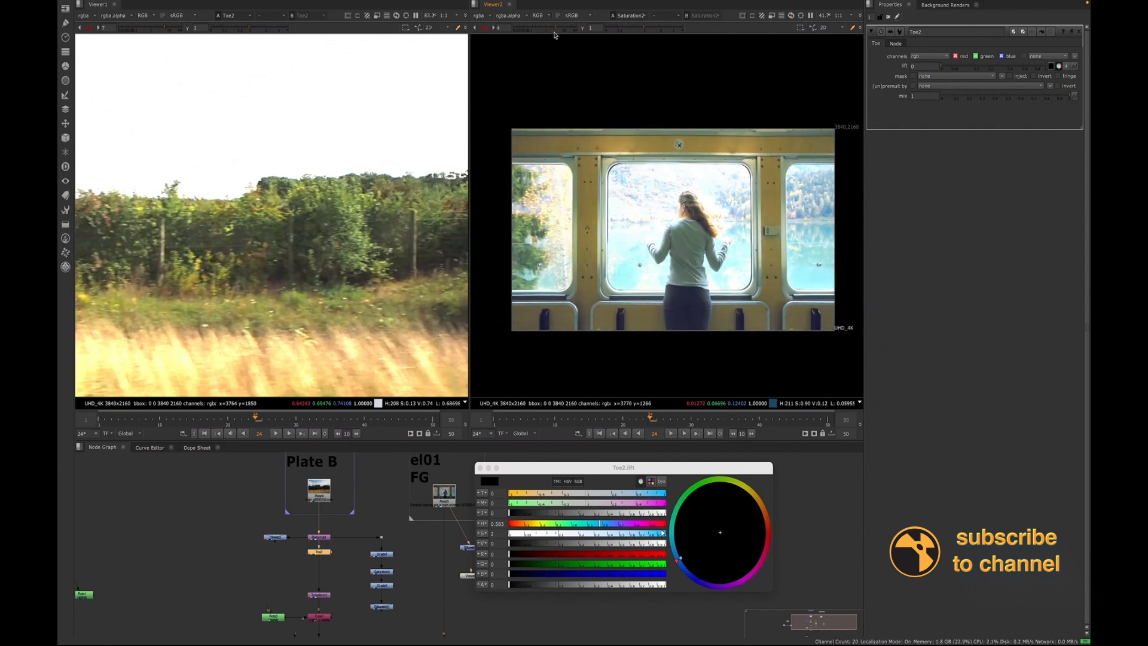
pyautogui.click(485, 28)
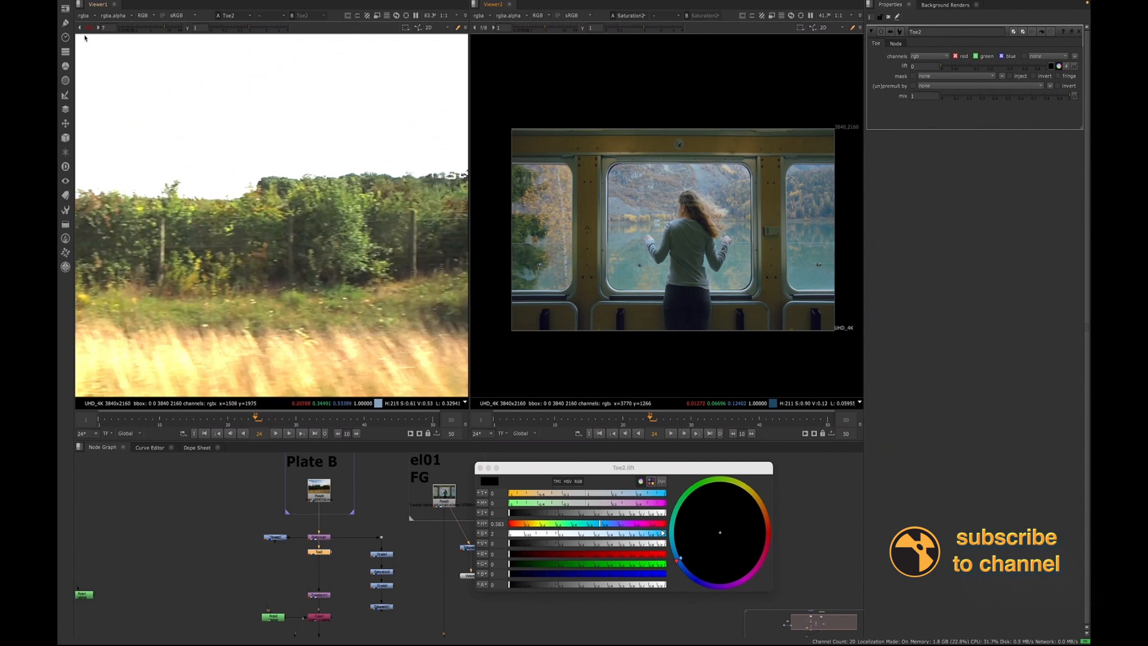
pyautogui.click(90, 29)
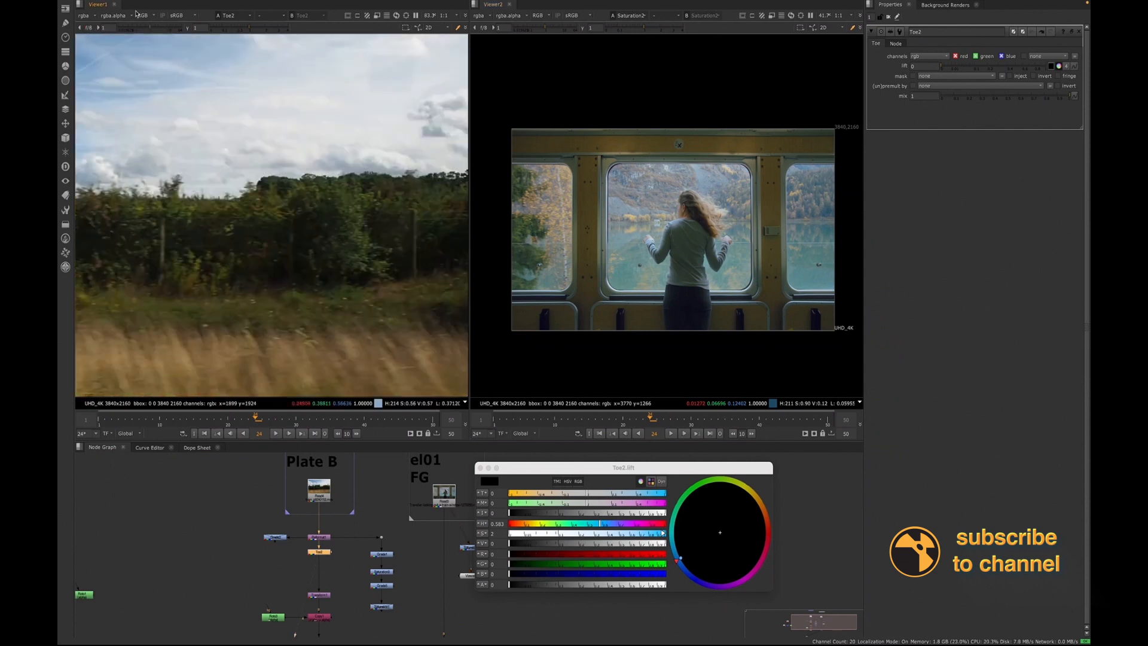
pyautogui.click(150, 29)
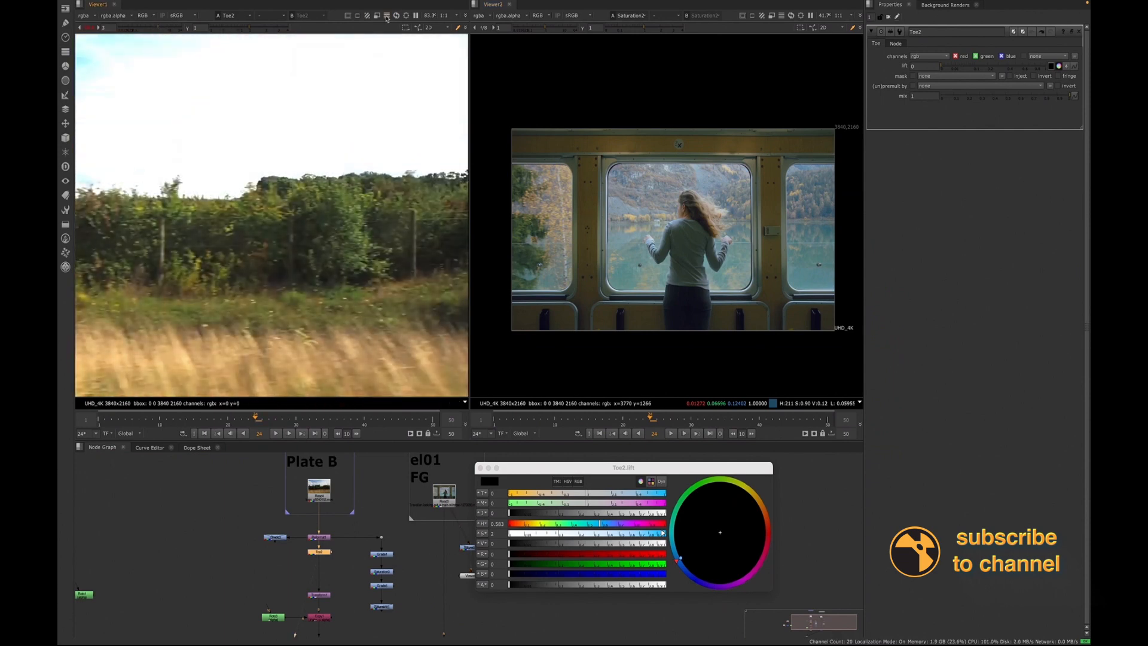
pyautogui.click(550, 28)
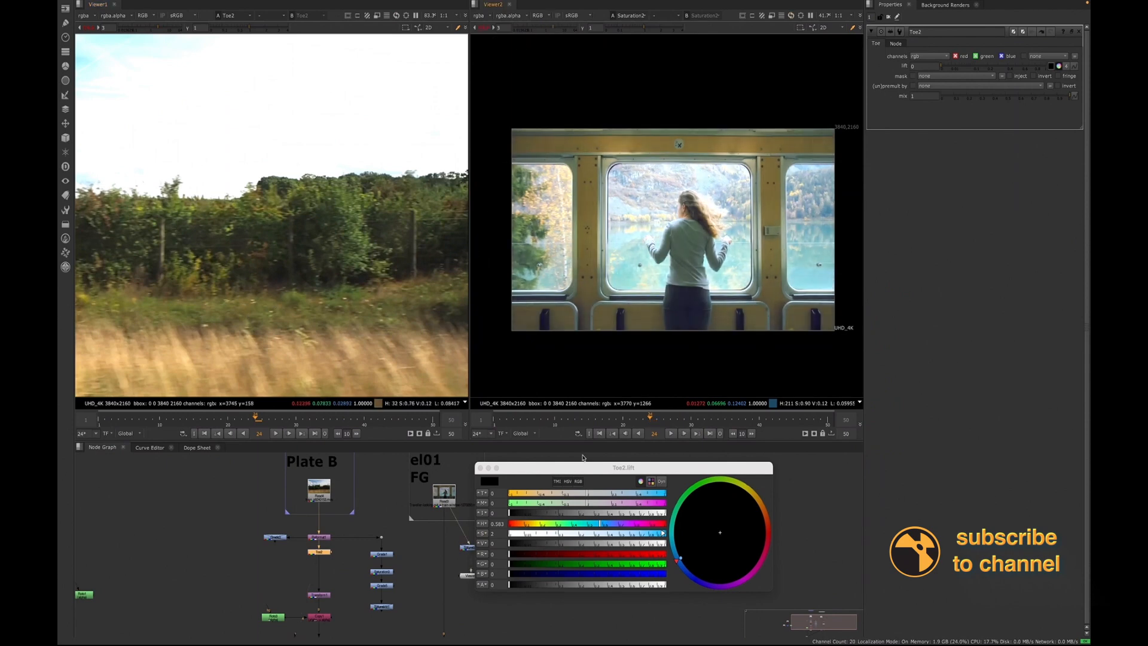
# Step: Raise the intensity of Toe2's lift to 0.005 while checking the dark foliage in the background plate
pyautogui.moveTo(509, 514); pyautogui.dragTo(520, 519)
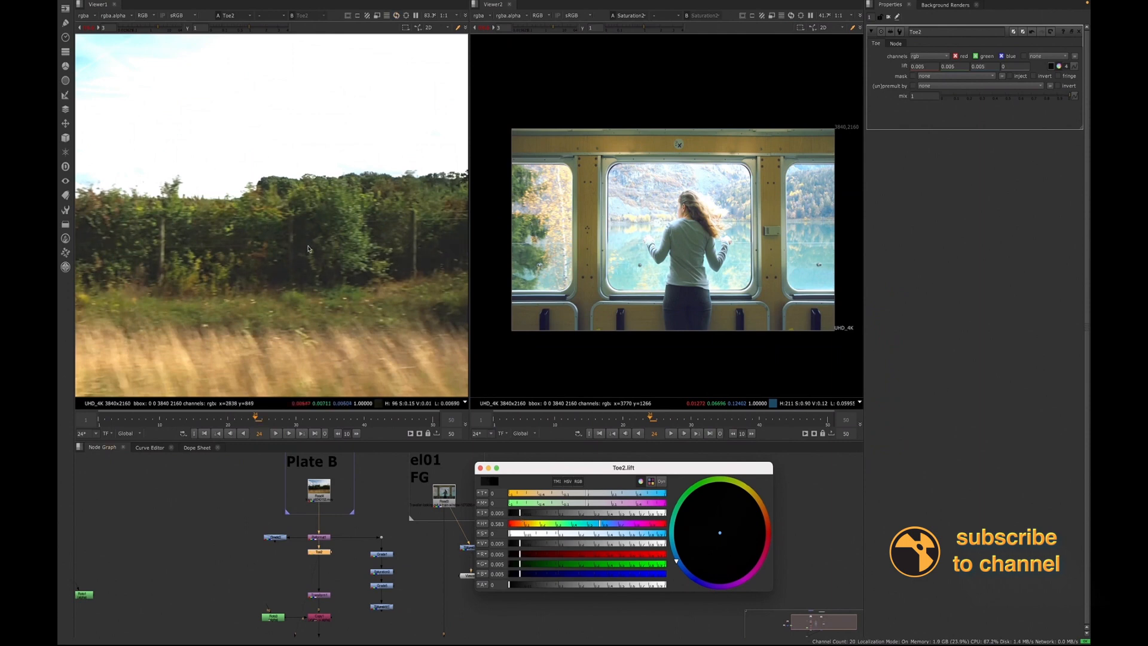
pyautogui.scroll(3, 375, 340)
pyautogui.moveTo(519, 513); pyautogui.dragTo(521, 519)
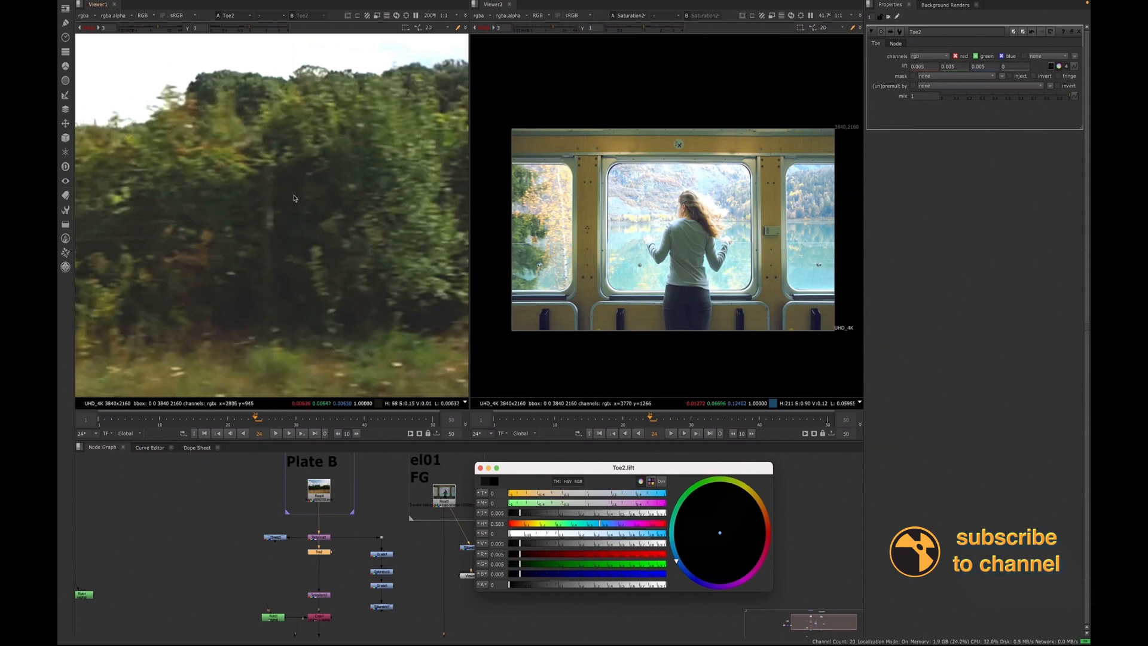
# Step: Make room above the Toe node and insert a Grade node before it in the Plate B branch
pyautogui.moveTo(320, 556); pyautogui.dragTo(321, 578)
pyautogui.click(330, 557)
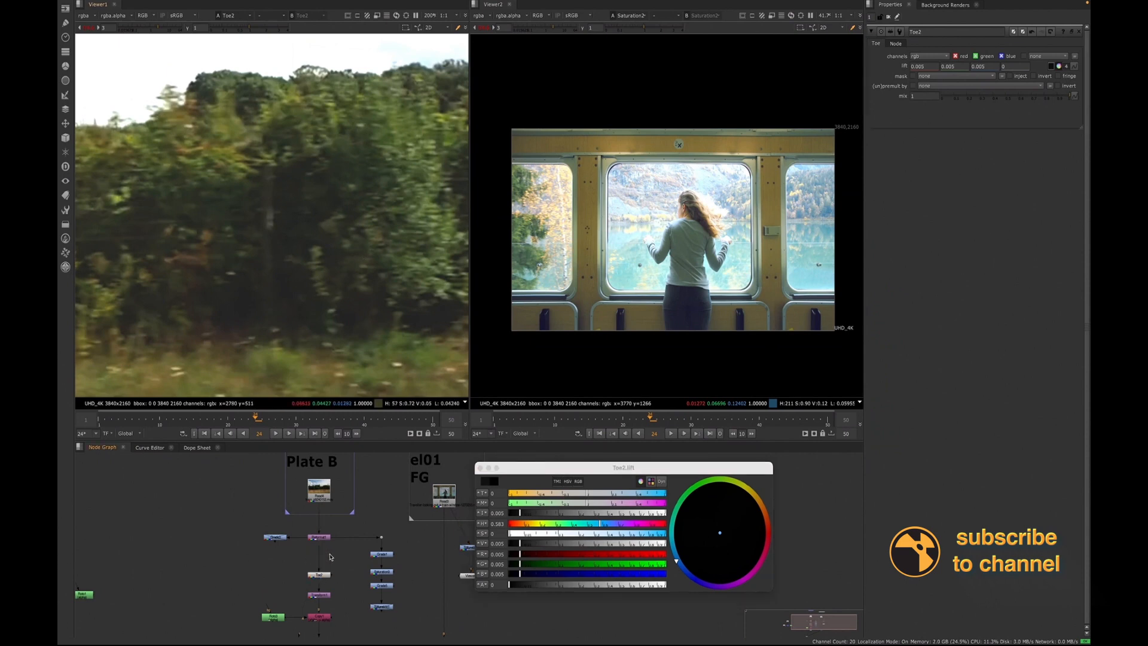
pyautogui.press('g')
pyautogui.moveTo(329, 558); pyautogui.dragTo(317, 558)
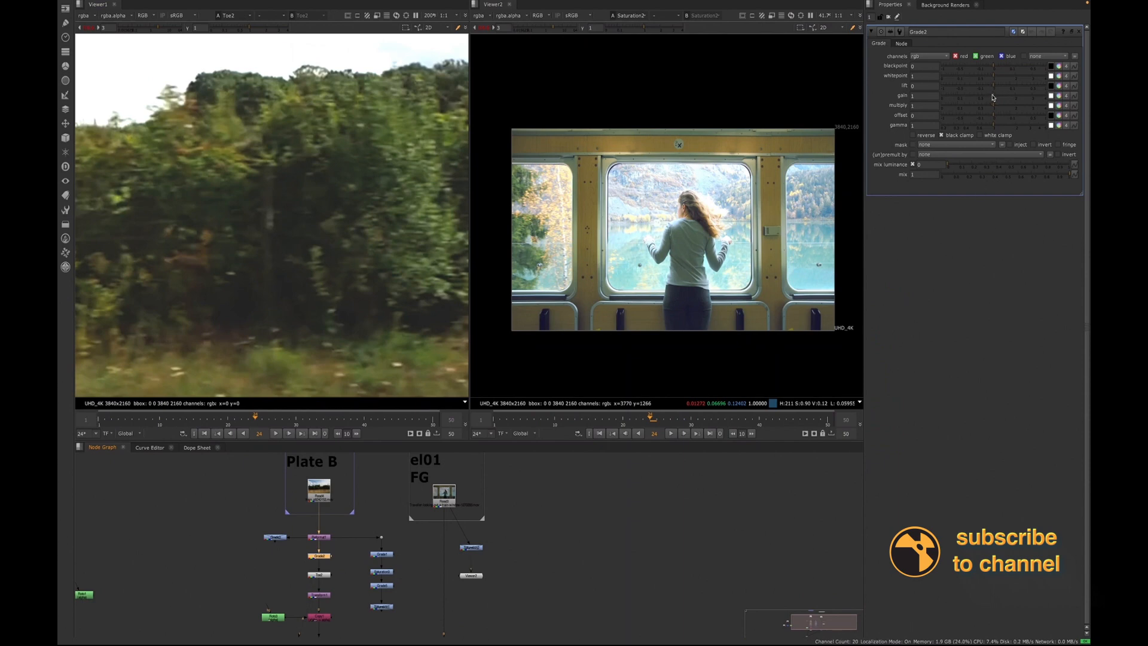
# Step: Adjust the new Grade node's gain to 0.84 and its gamma to 1.12
pyautogui.moveTo(993, 97); pyautogui.dragTo(983, 97)
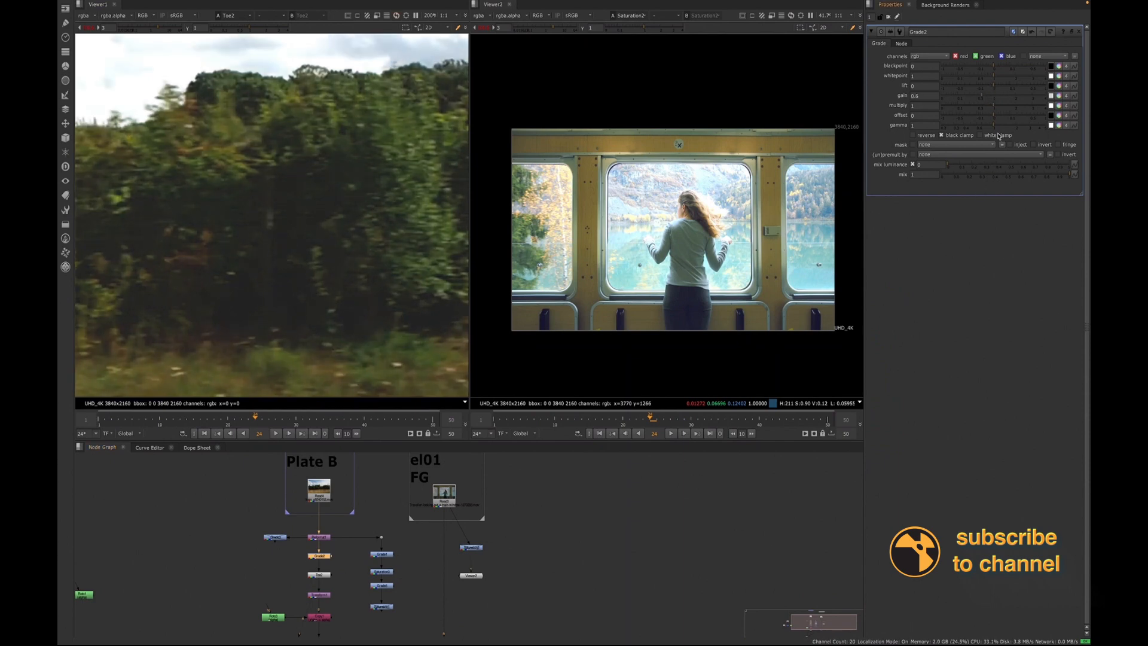
pyautogui.moveTo(986, 96); pyautogui.dragTo(1002, 129)
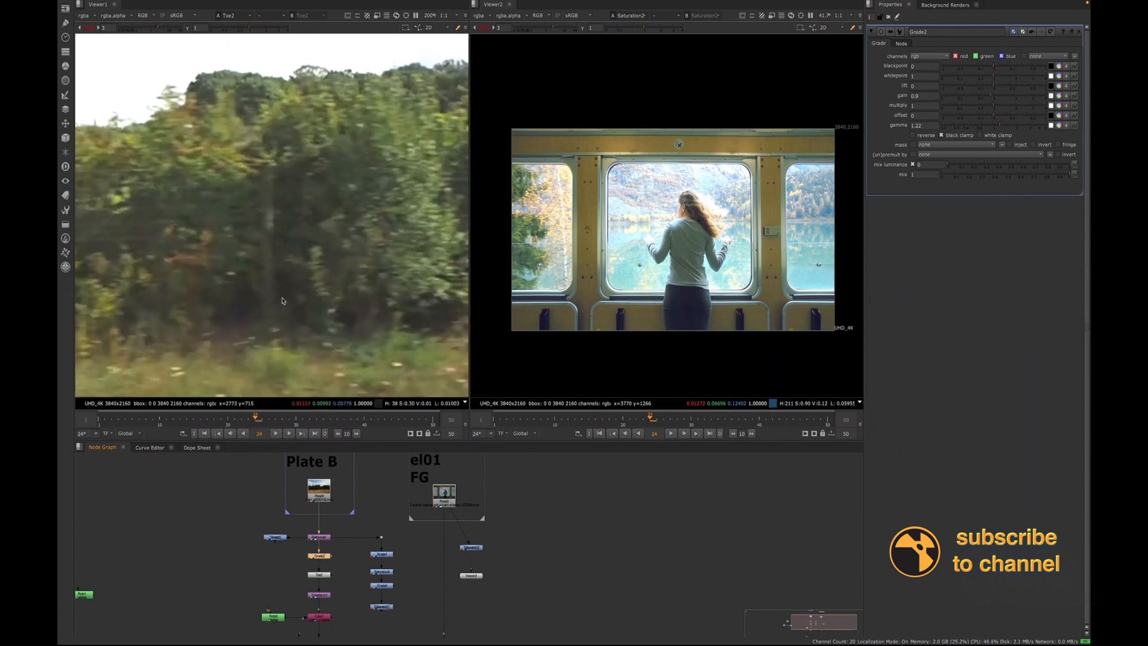
pyautogui.click(318, 576)
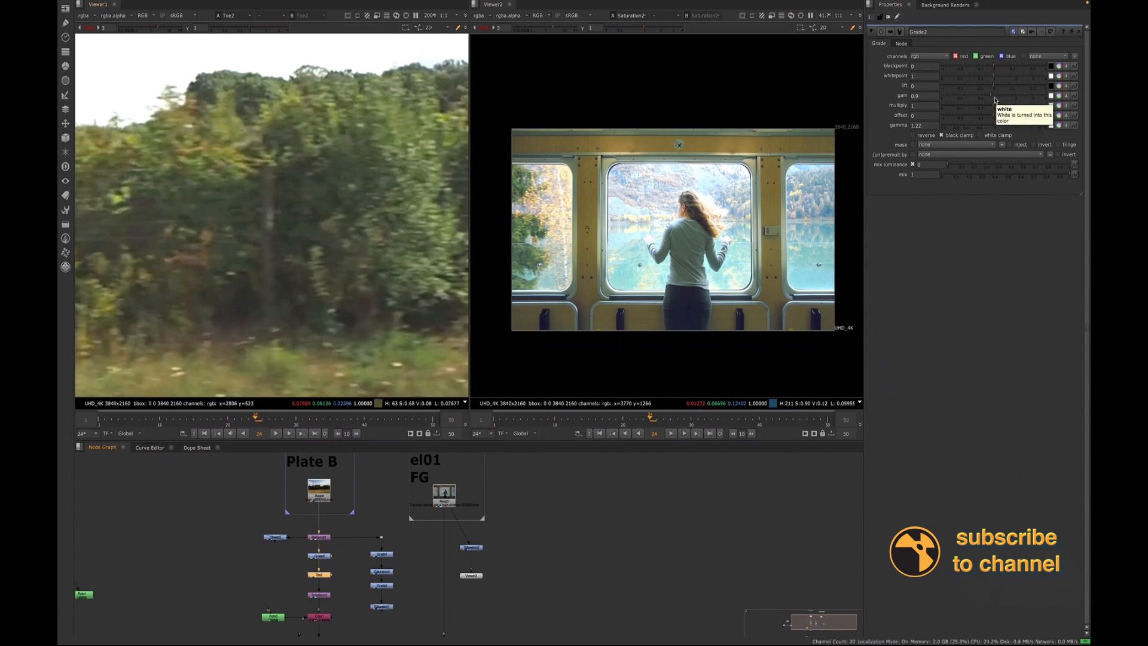
pyautogui.moveTo(990, 97); pyautogui.dragTo(998, 128)
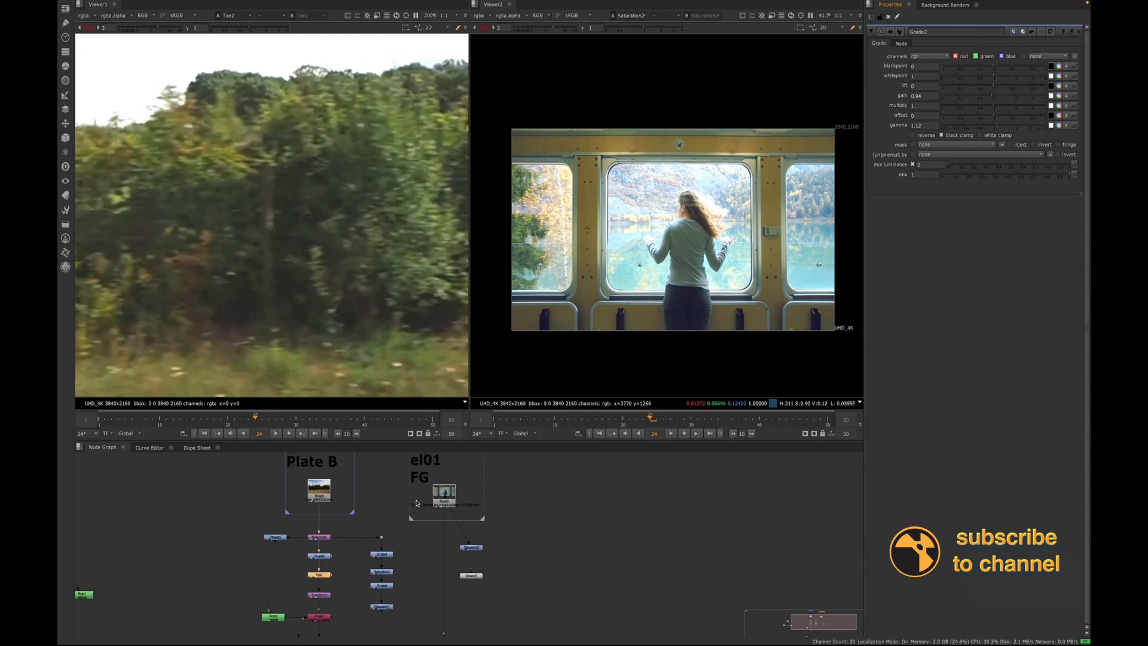
# Step: Reopen Toe2's lift in the floating colour picker and raise its intensity to 0.006
pyautogui.doubleClick(320, 575)
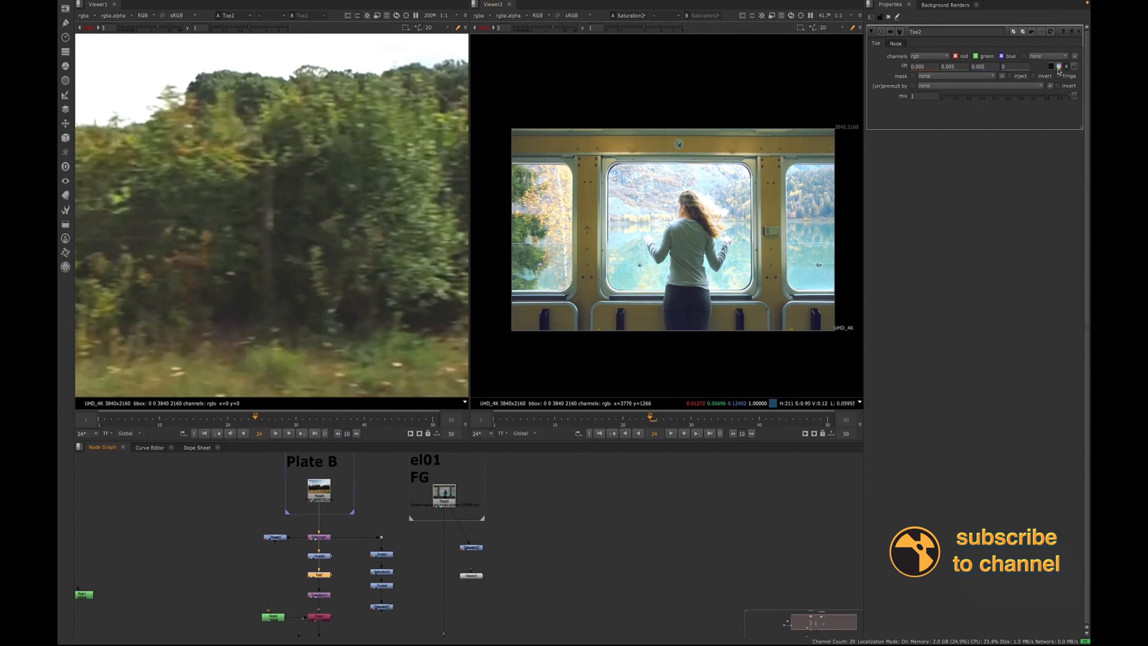
pyautogui.click(1059, 67)
pyautogui.moveTo(514, 516)
pyautogui.mouseDown()
pyautogui.moveTo(547, 512)
pyautogui.moveTo(521, 518)
pyautogui.mouseUp()
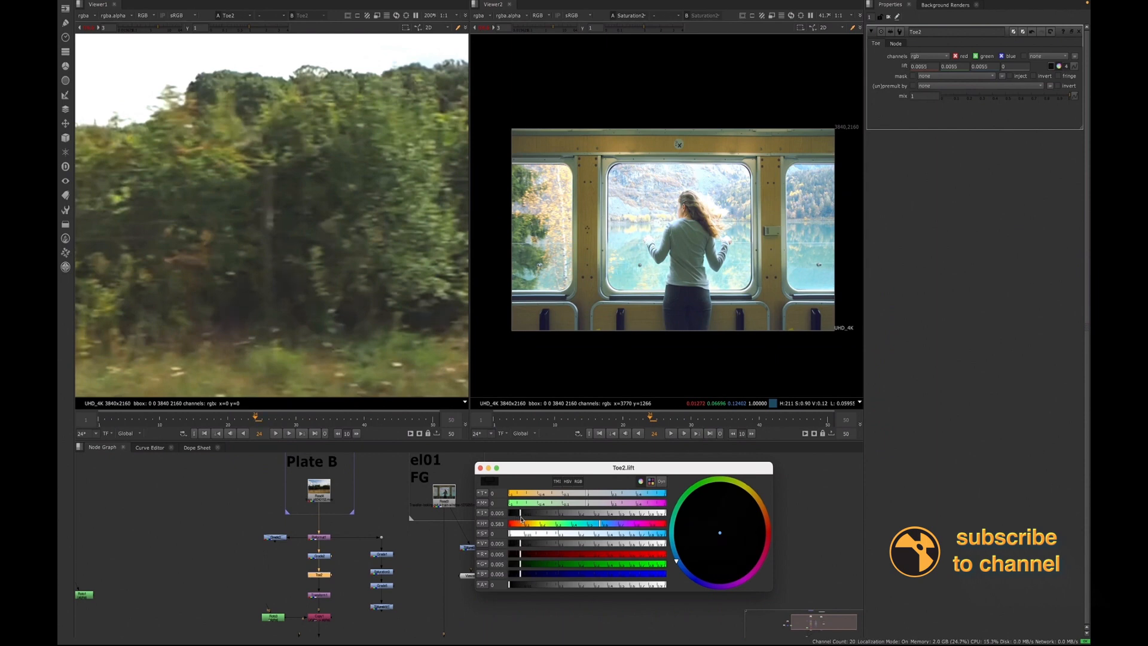
pyautogui.moveTo(519, 517); pyautogui.dragTo(521, 518)
# Step: Compare with the foreground's foliage up close and shift the temperature of Toe2's lift towards blue, to 0.034
pyautogui.scroll(10, 631, 230)
pyautogui.scroll(4, 631, 230)
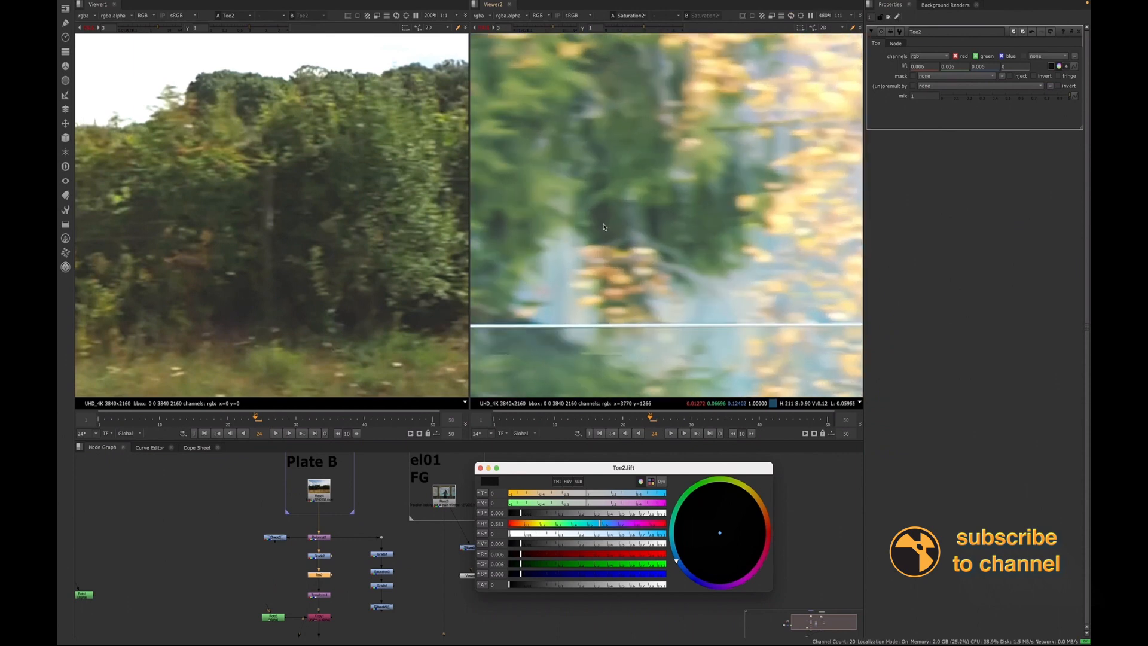
pyautogui.moveTo(588, 494); pyautogui.dragTo(600, 497)
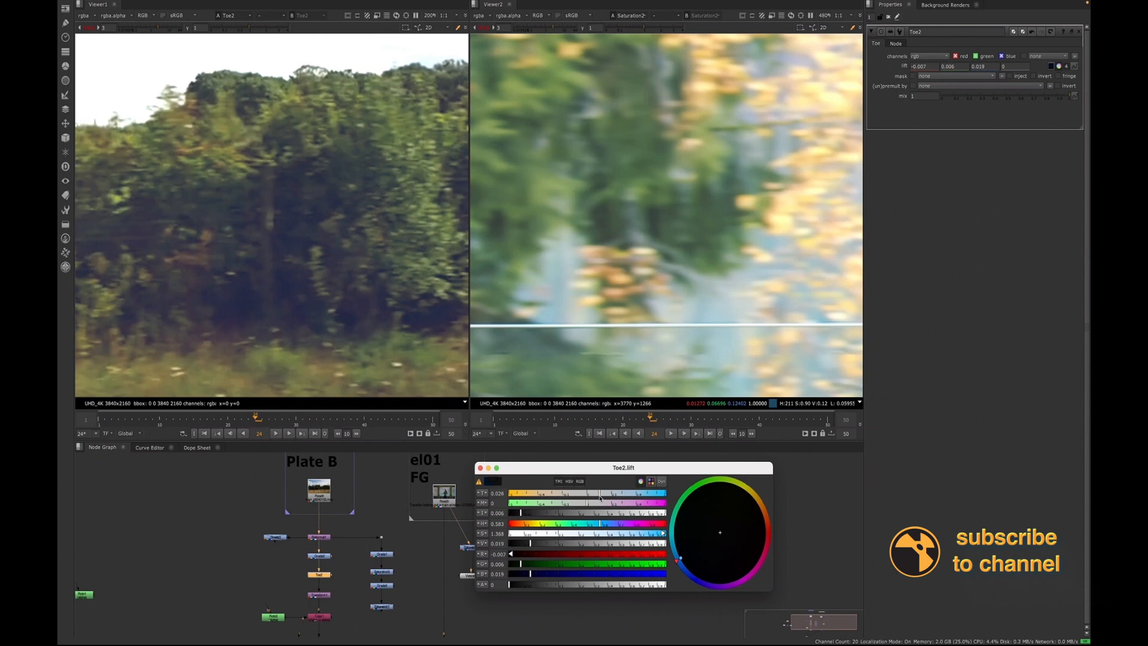
pyautogui.moveTo(602, 498); pyautogui.dragTo(601, 498)
# Step: Raise the Grade node's gamma to 1.24 and bring its gain down to 0.84
pyautogui.click(325, 556)
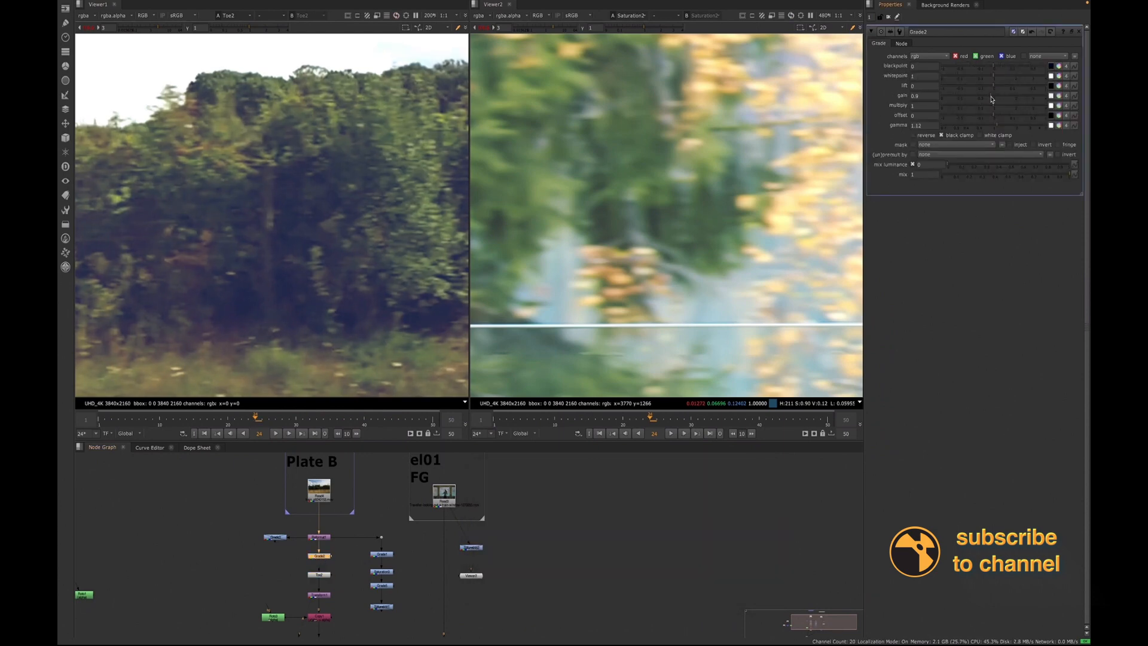
pyautogui.moveTo(1000, 128); pyautogui.dragTo(1002, 128)
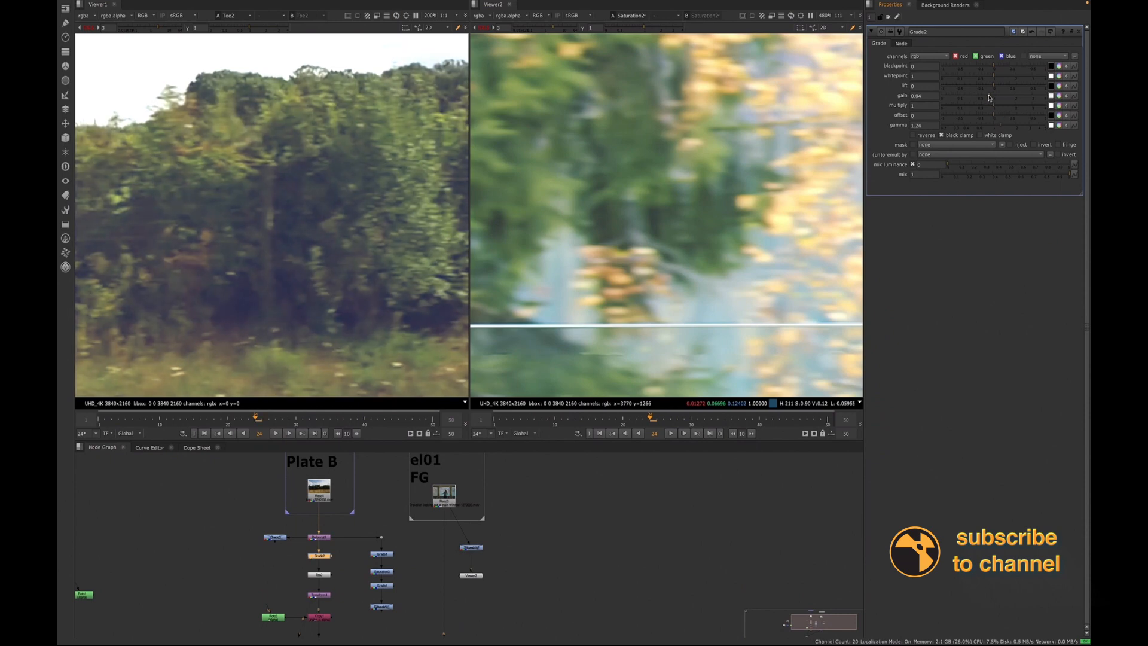
pyautogui.moveTo(987, 97); pyautogui.dragTo(987, 97)
# Step: Shift the temperature of Toe2's lift further towards blue, to 0.04, in the floating colour picker
pyautogui.doubleClick(320, 575)
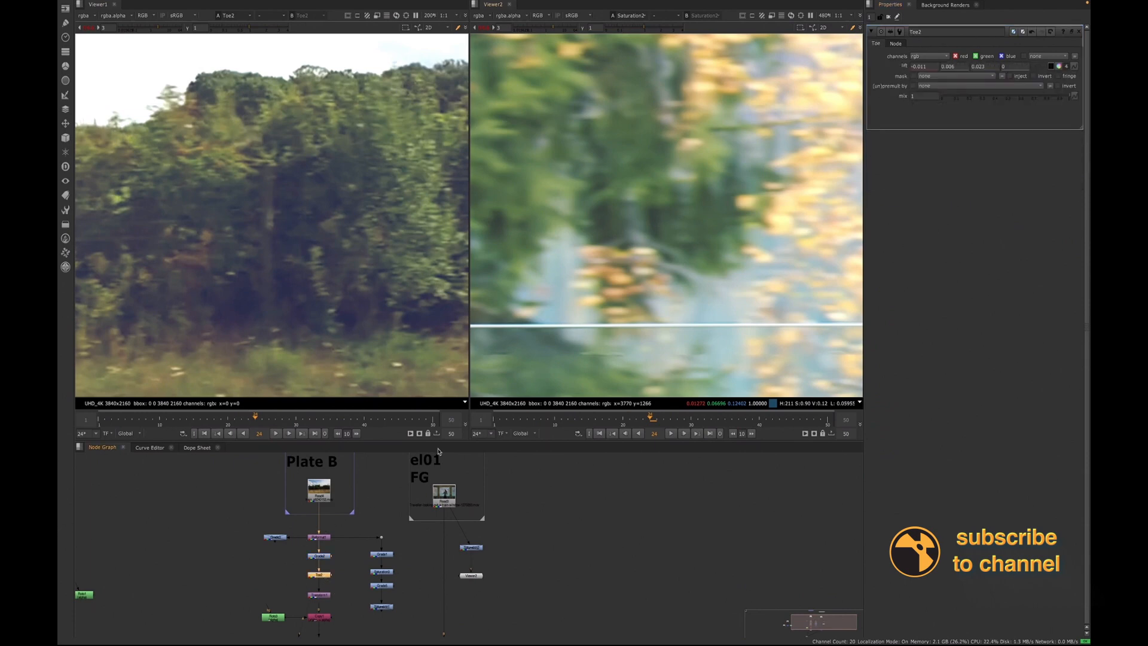
pyautogui.click(1059, 66)
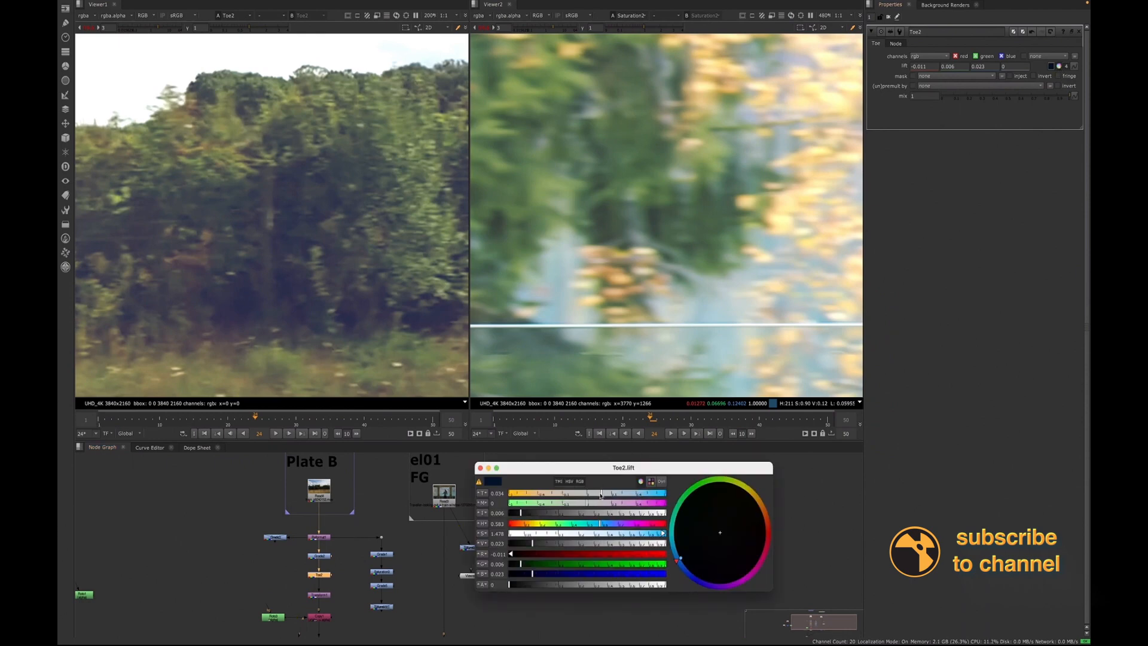
pyautogui.moveTo(601, 496); pyautogui.dragTo(603, 497)
# Step: Reset the display gain of both viewers and compare the full background and foreground plates
pyautogui.moveTo(374, 550); pyautogui.dragTo(346, 538, button='middle')
pyautogui.moveTo(333, 519); pyautogui.dragTo(383, 611)
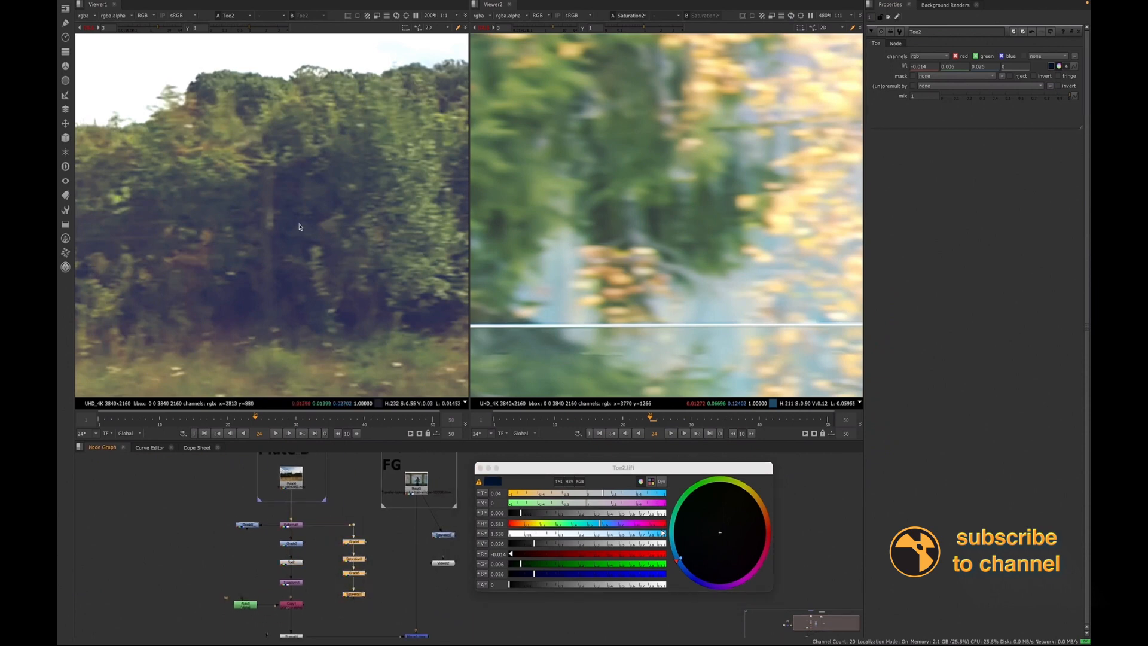
pyautogui.scroll(-4, 314, 251)
pyautogui.scroll(-3, 322, 271)
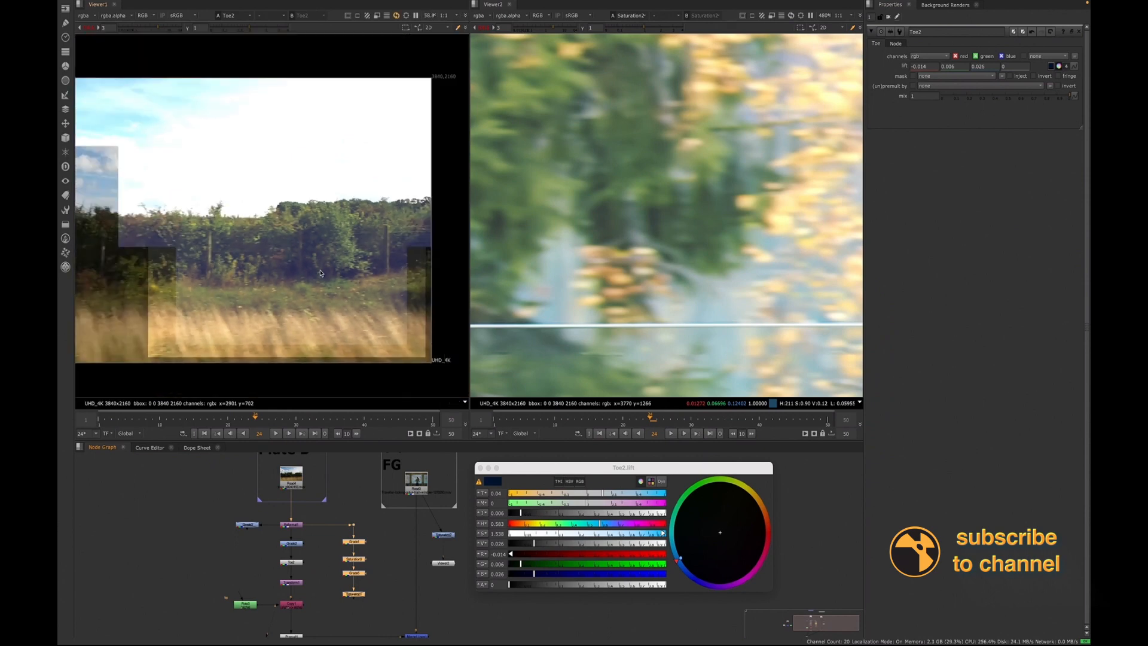
pyautogui.click(89, 29)
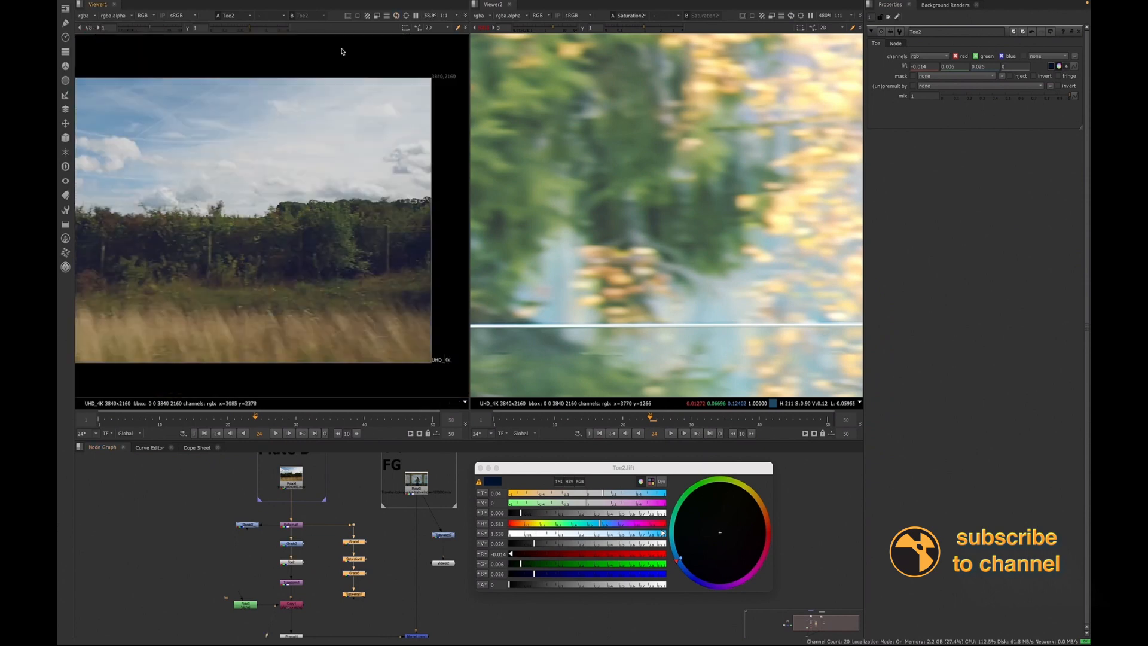
pyautogui.click(483, 28)
pyautogui.scroll(-1, 619, 208)
pyautogui.scroll(-8, 619, 208)
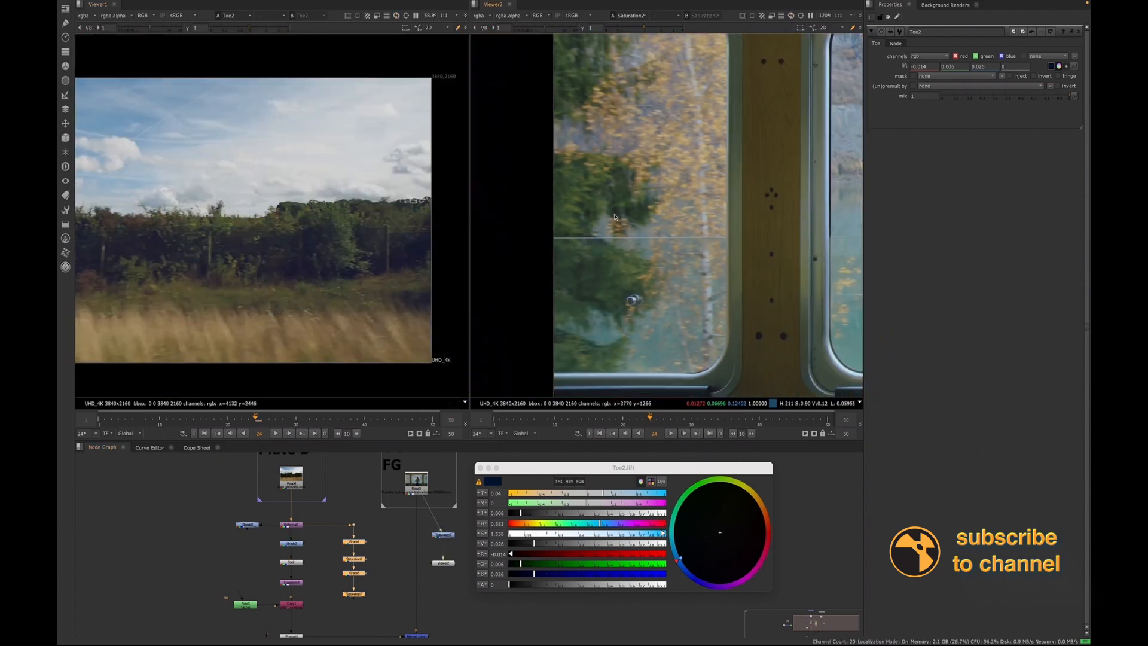
pyautogui.scroll(-4, 630, 226)
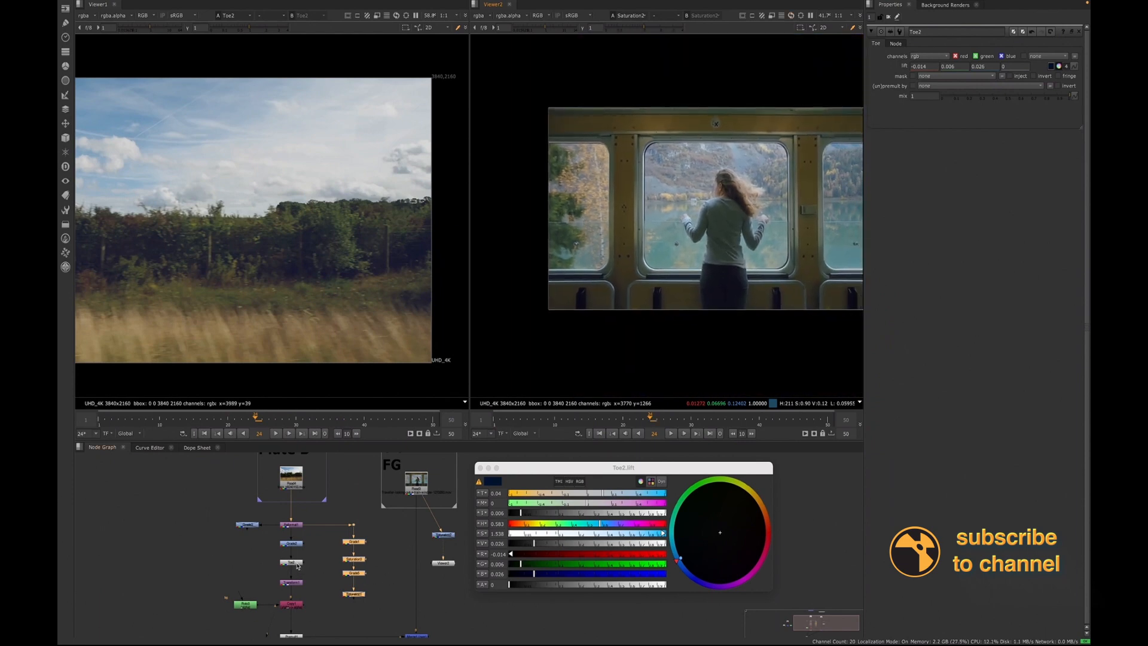
# Step: Copy the Saturation node from the side branch and insert the copy above the Grade node in the Plate B branch
pyautogui.click(353, 560)
pyautogui.moveTo(298, 544); pyautogui.dragTo(297, 549)
pyautogui.click(298, 527)
pyautogui.click(314, 549)
pyautogui.press('super+v')
pyautogui.moveTo(307, 550); pyautogui.dragTo(291, 545)
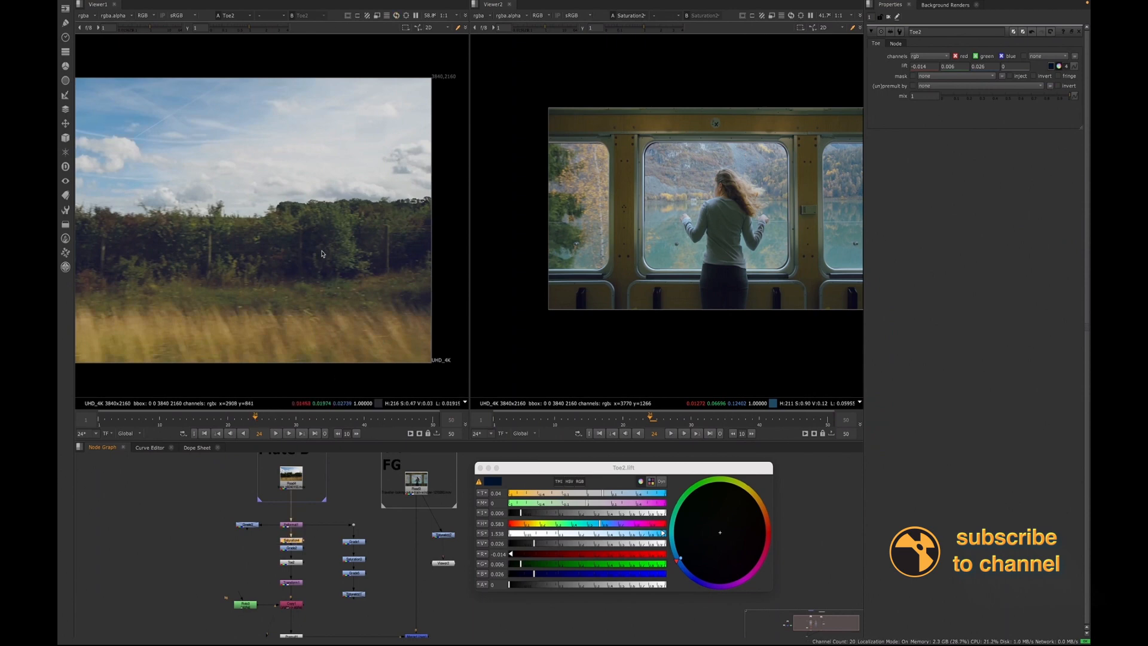
# Step: Frame both plates in full and view the Merge composite in Viewer2
pyautogui.scroll(-3, 349, 263)
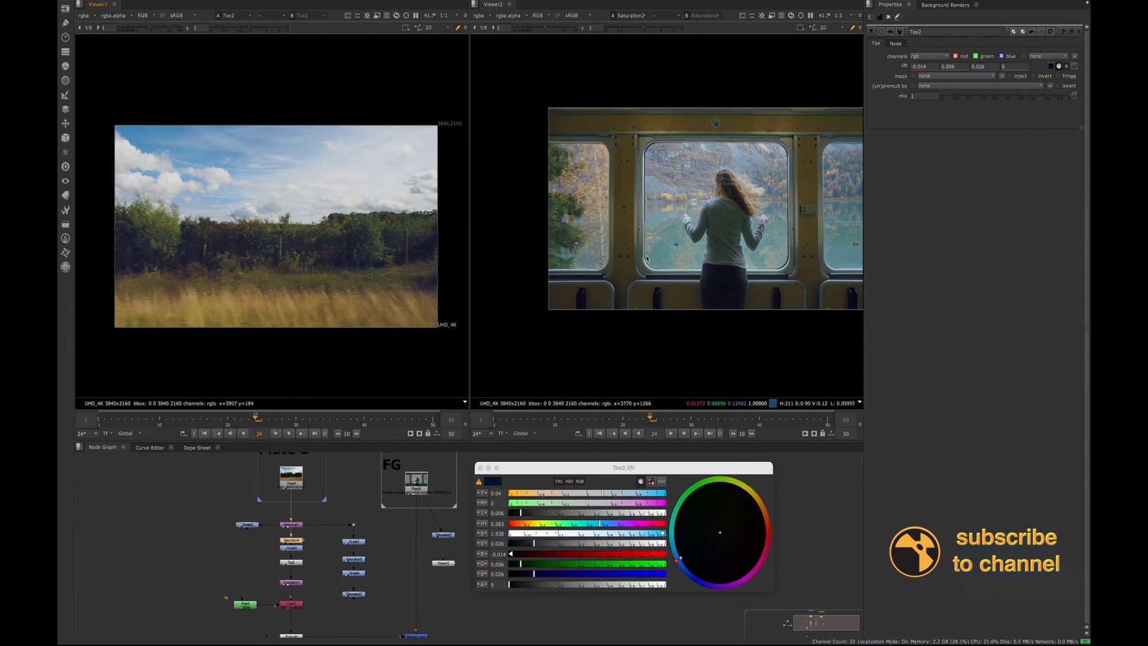
pyautogui.press('f')
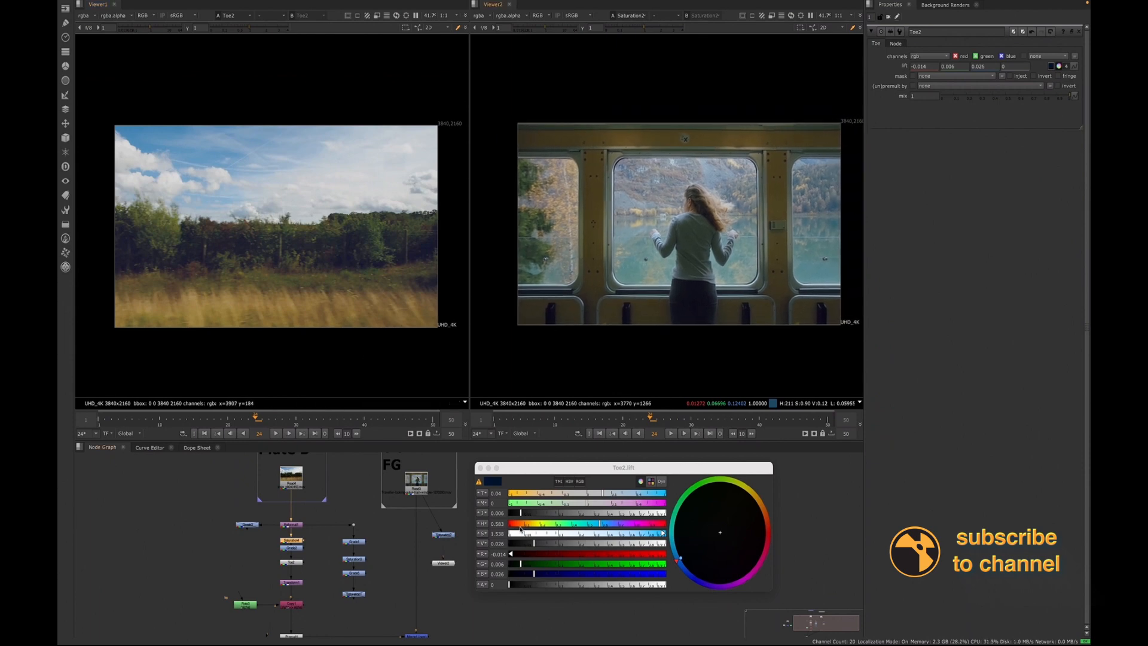
pyautogui.scroll(-3, 428, 587)
pyautogui.click(412, 564)
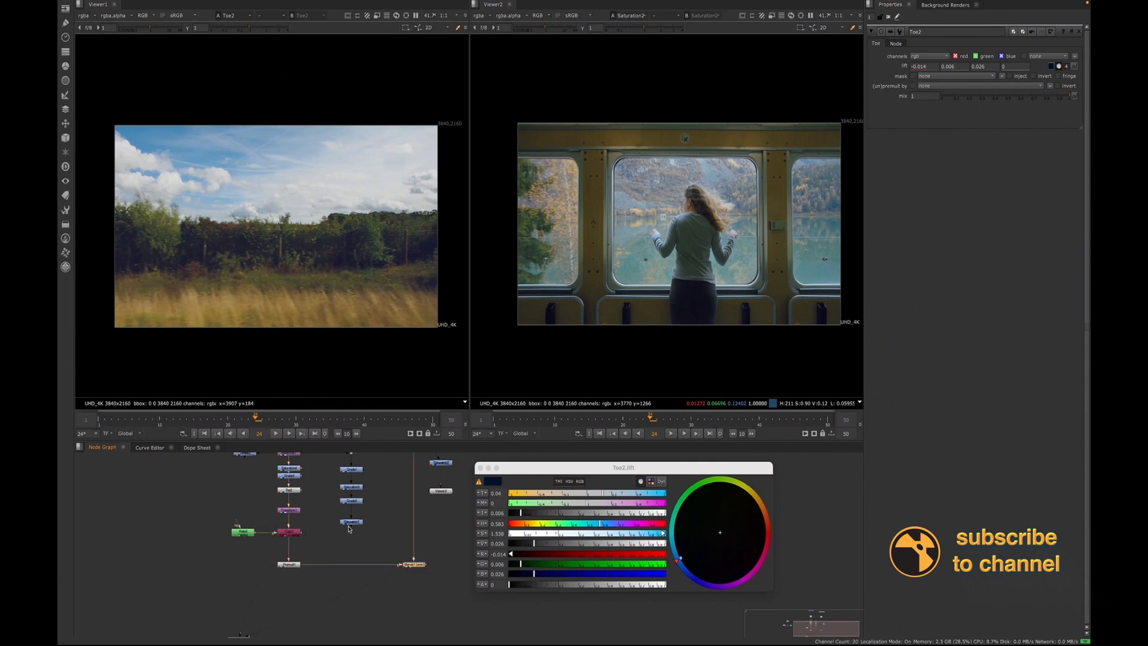
pyautogui.press('1')
pyautogui.moveTo(399, 534); pyautogui.dragTo(378, 556, button='middle')
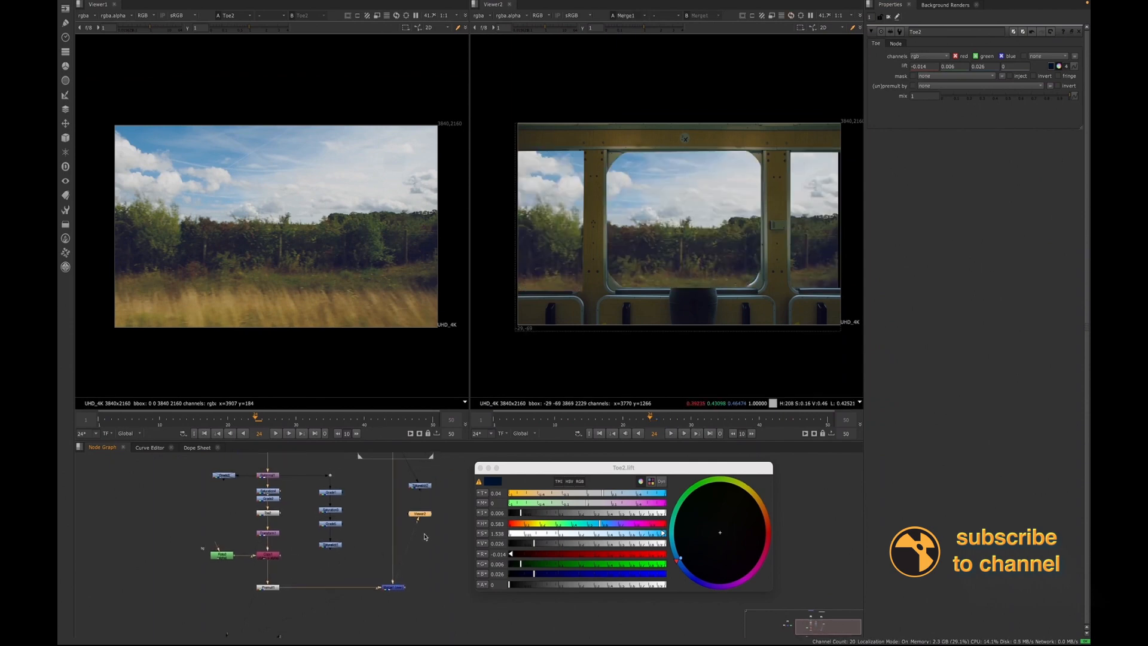
pyautogui.moveTo(398, 469); pyautogui.dragTo(398, 502, button='middle')
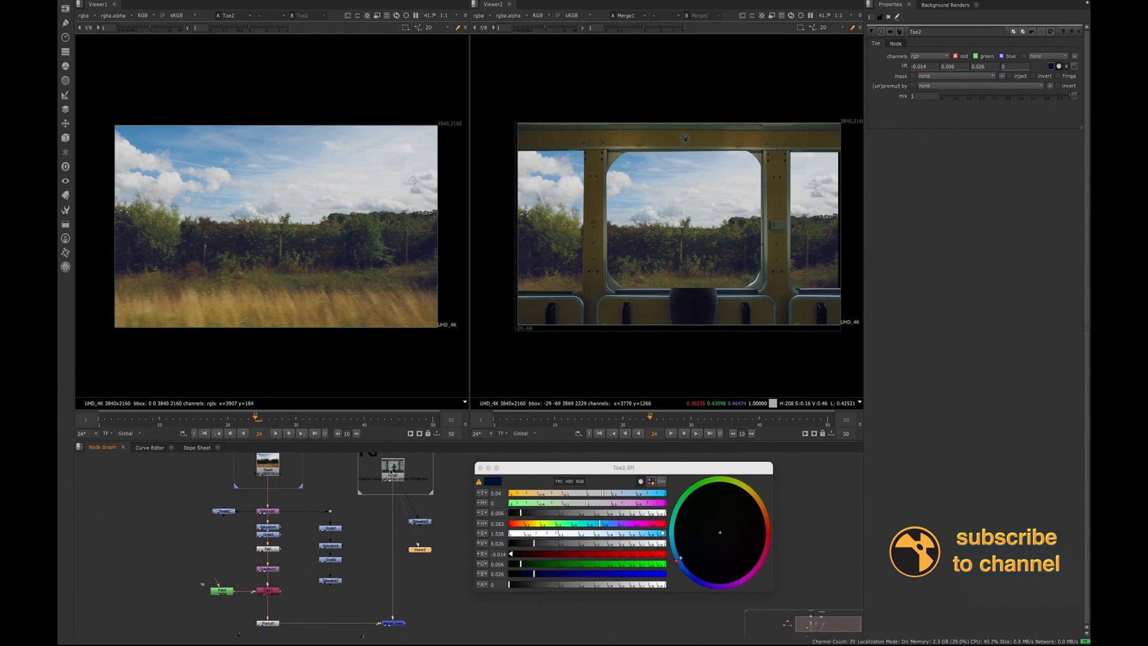
# Step: Show the original foreground plate in Viewer2 and the Merge composite in Viewer1
pyautogui.click(390, 470)
pyautogui.press('1')
pyautogui.scroll(-3, 377, 559)
pyautogui.moveTo(327, 623); pyautogui.dragTo(337, 567, button='middle')
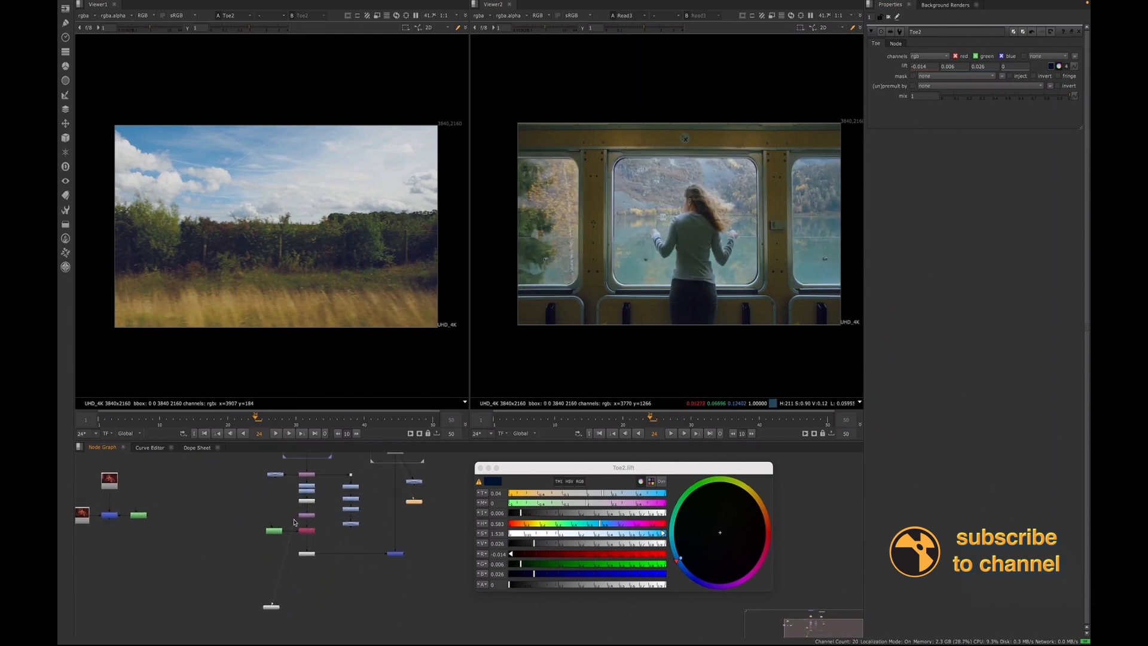
pyautogui.click(390, 554)
pyautogui.press('1')
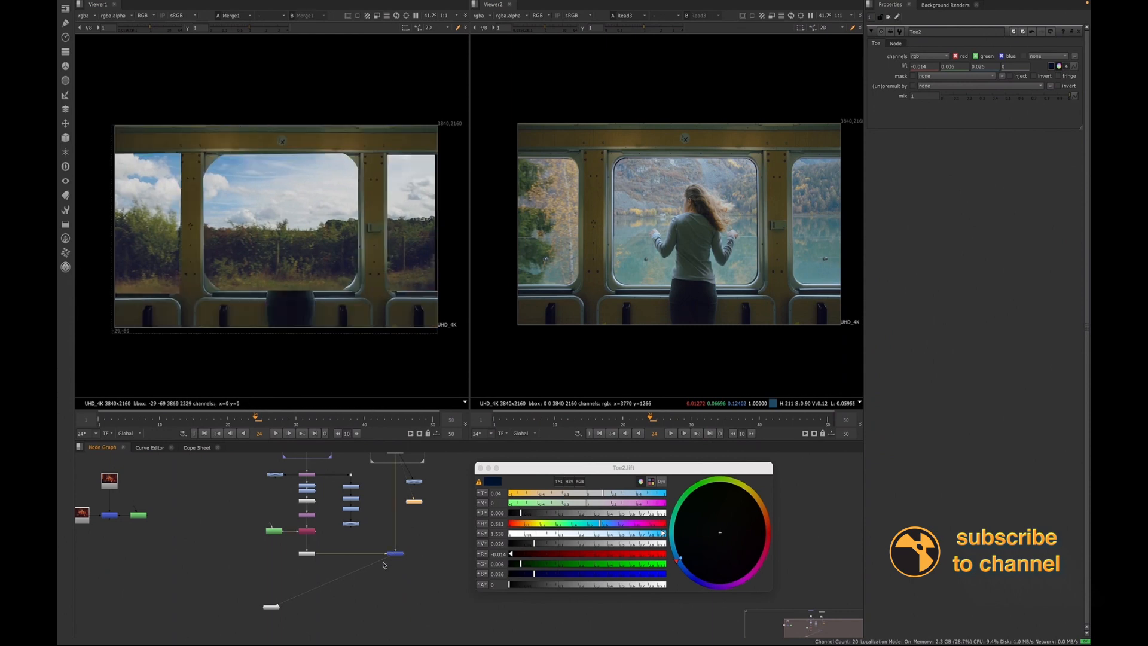
# Step: Toggle the Saturation, Grade and Toe nodes of the Plate B branch off and on repeatedly to compare the composite with and without them
pyautogui.moveTo(293, 480); pyautogui.dragTo(324, 505)
pyautogui.press('d')
pyautogui.press('d')
pyautogui.press('d')
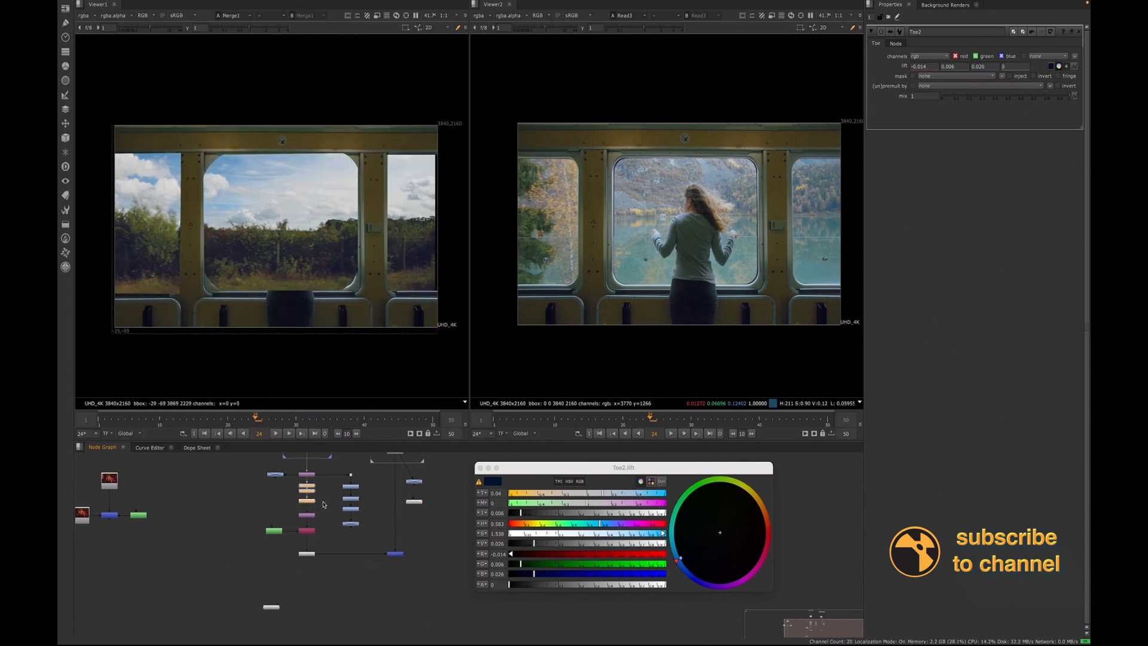
pyautogui.press('d')
pyautogui.press('d')
pyautogui.press('d')
pyautogui.press('d')
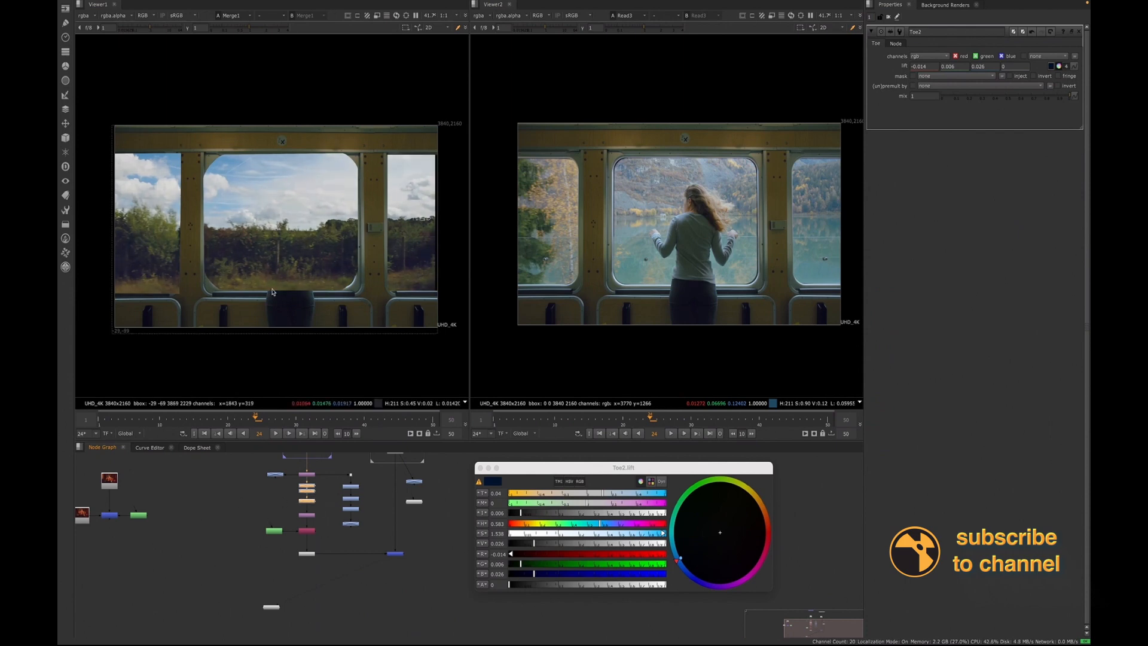
pyautogui.press('d')
pyautogui.press('d')
pyautogui.press('d')
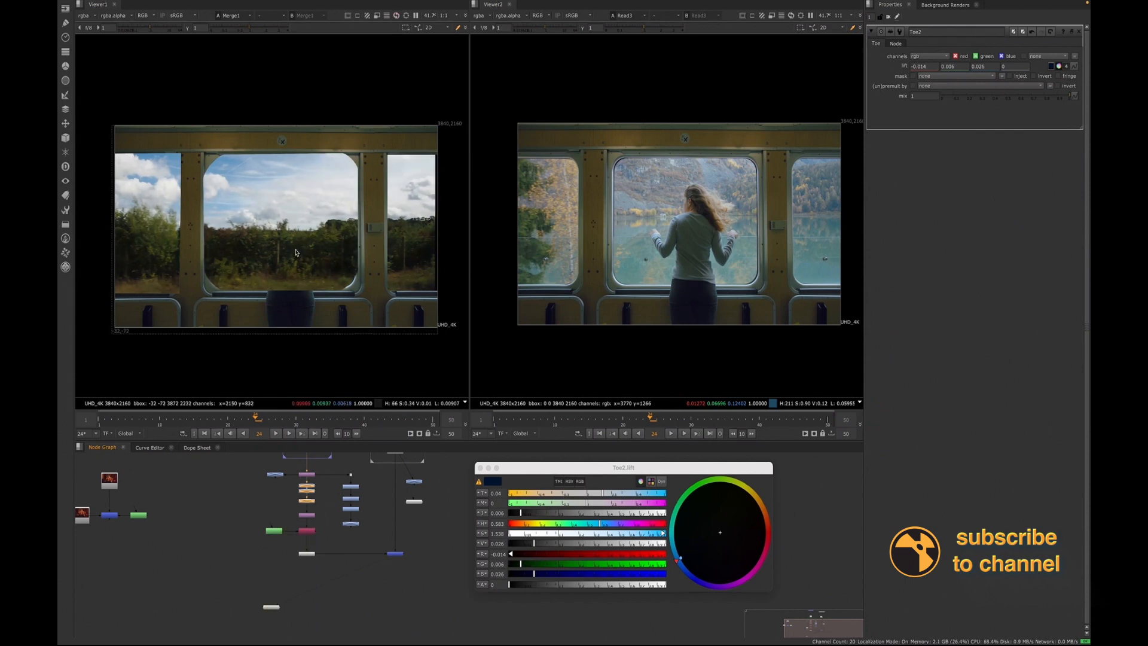
pyautogui.press('d')
pyautogui.press('d')
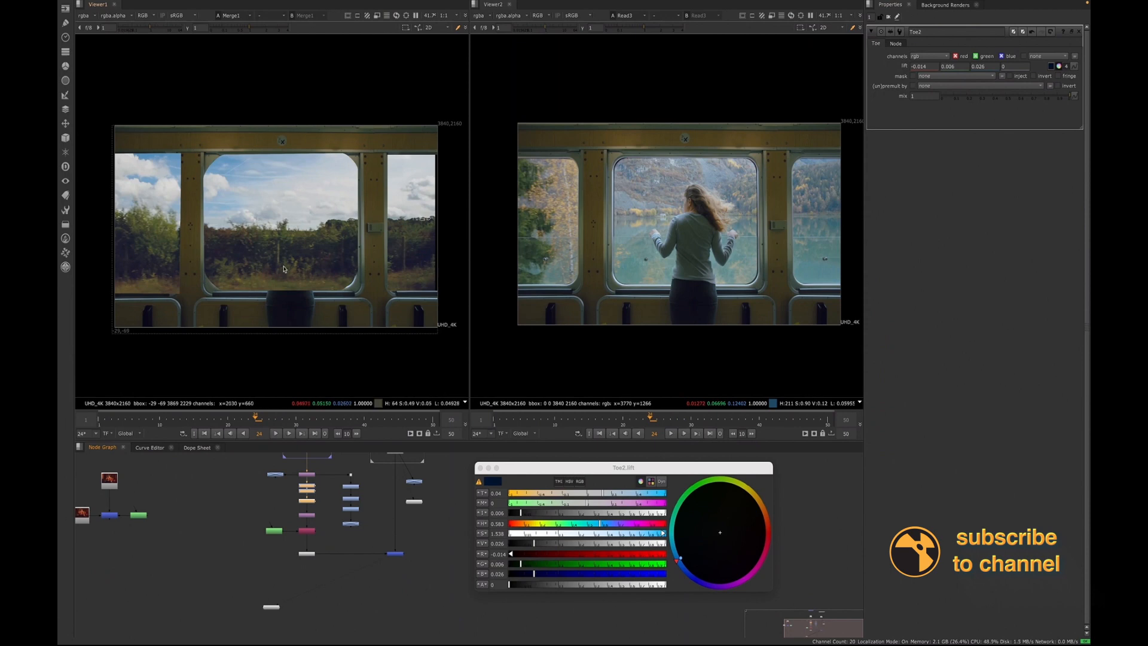
pyautogui.scroll(3, 318, 257)
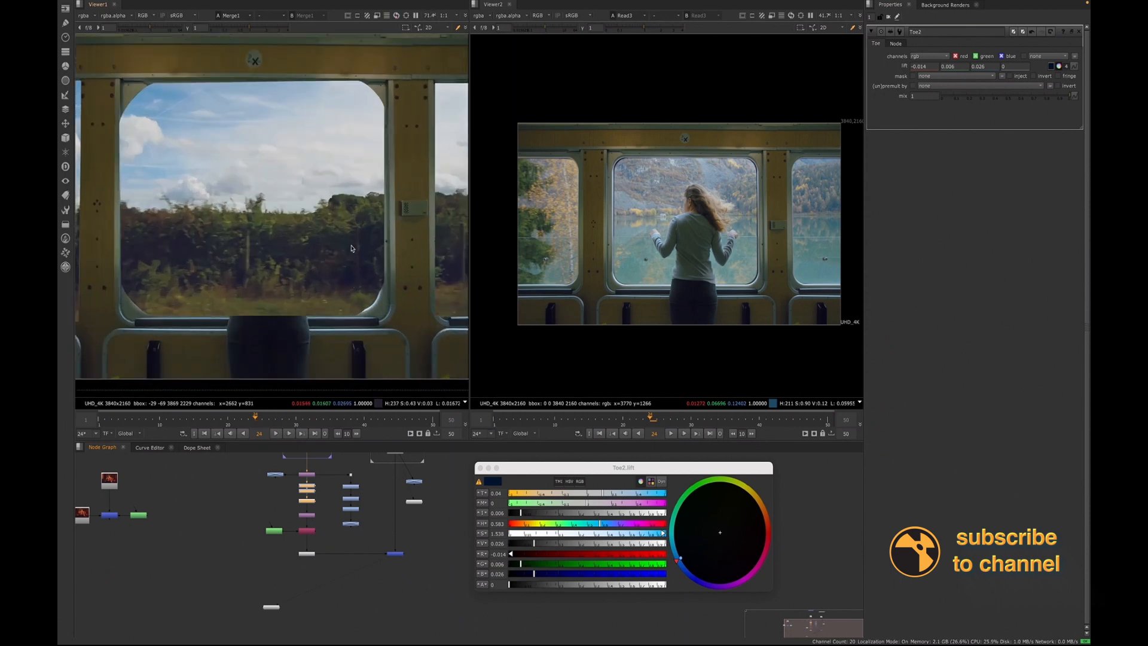
pyautogui.scroll(-2, 343, 267)
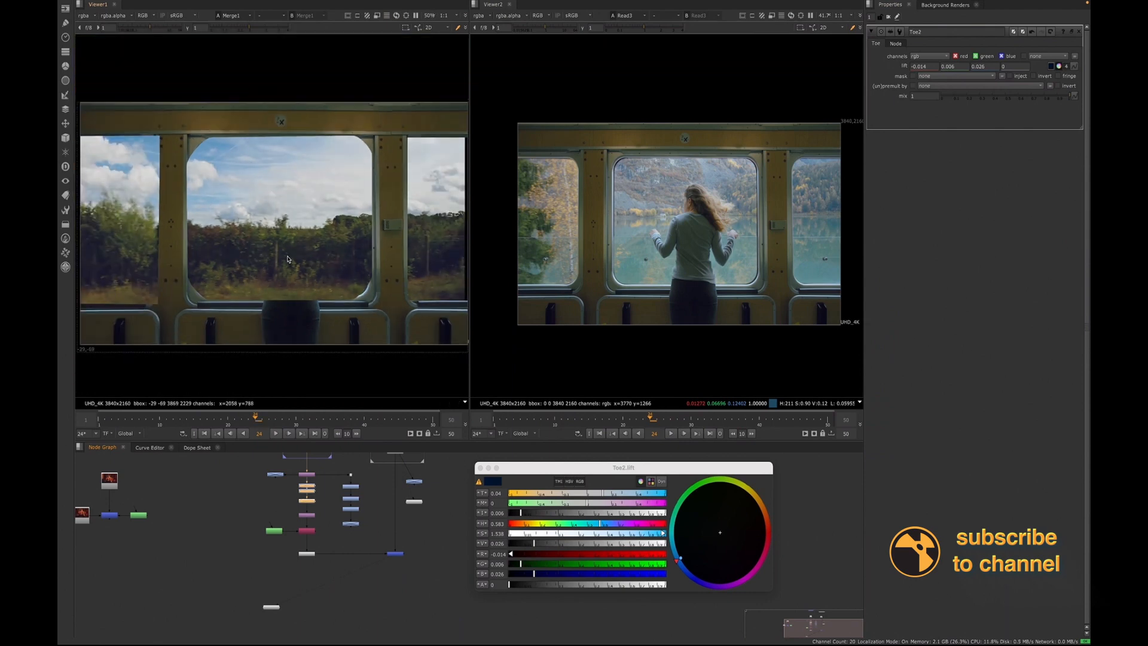
# Step: Move the Transform, Copy and remaining downstream nodes lower in the graph to open a gap below the Toe node of the Plate B branch
pyautogui.scroll(-1, 251, 258)
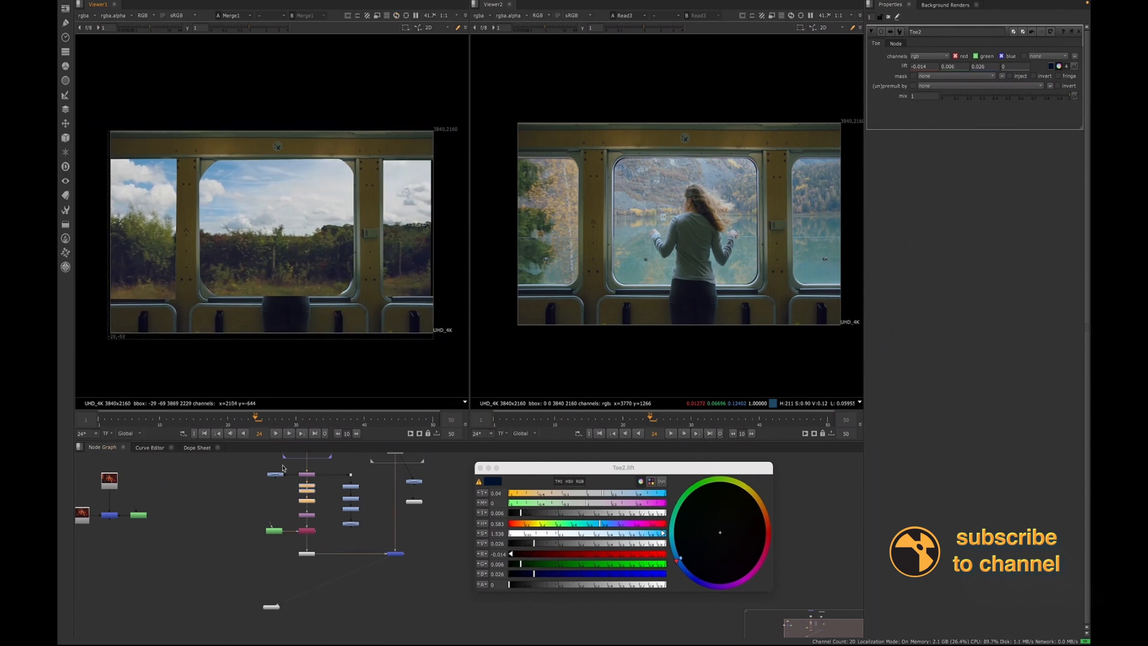
pyautogui.moveTo(241, 516); pyautogui.dragTo(309, 579)
pyautogui.moveTo(400, 554); pyautogui.dragTo(400, 577)
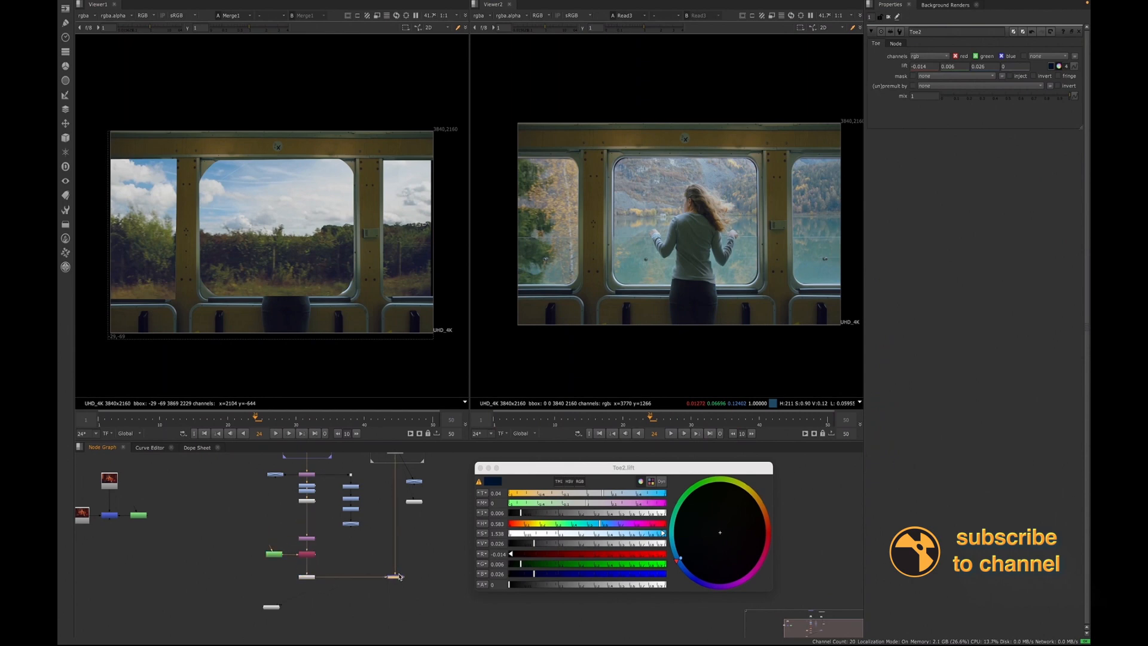
# Step: Add a Switch node between the Toe and Transform nodes and connect its second input to Grade5 of the side branch
pyautogui.click(313, 512)
pyautogui.press('Tab')
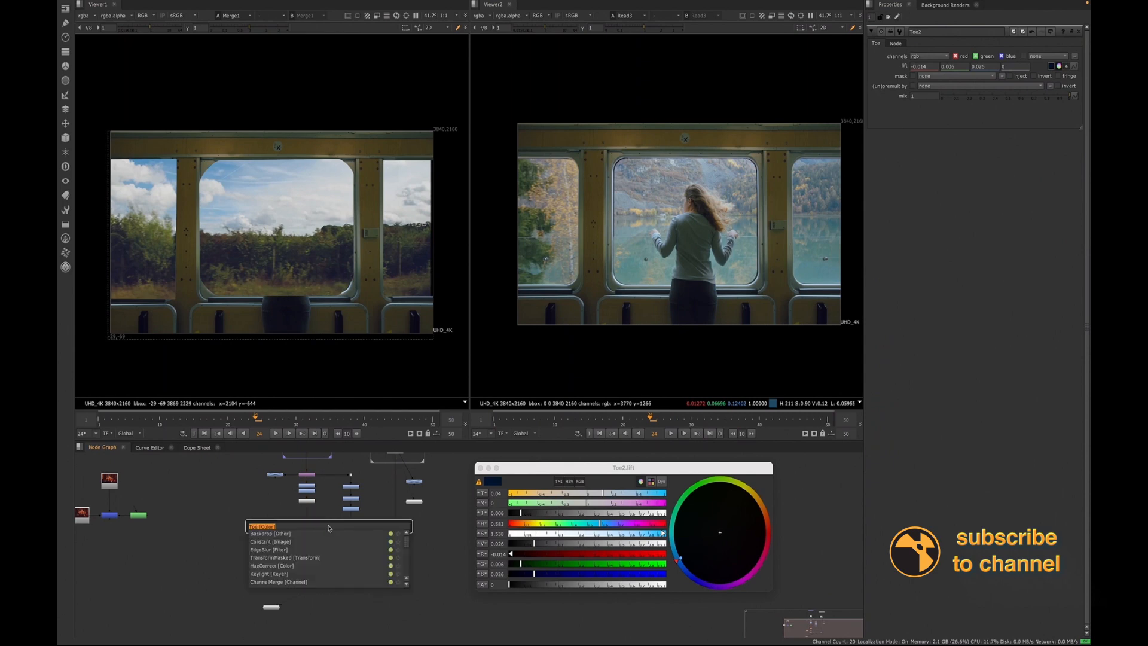
pyautogui.write('swit')
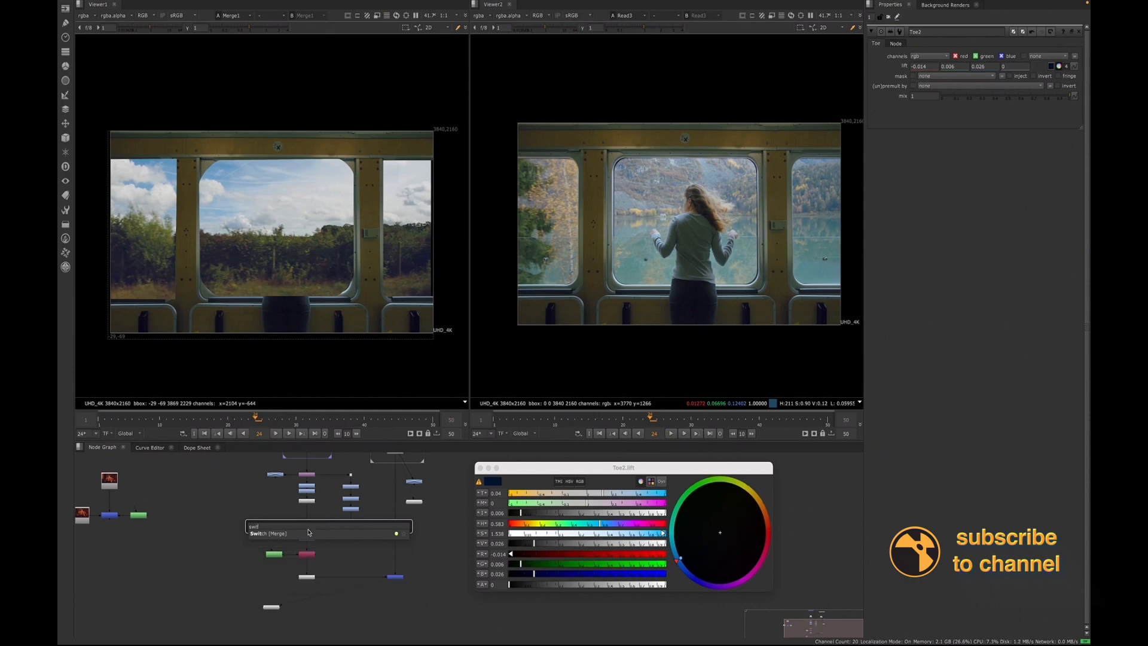
pyautogui.click(270, 536)
pyautogui.click(276, 533)
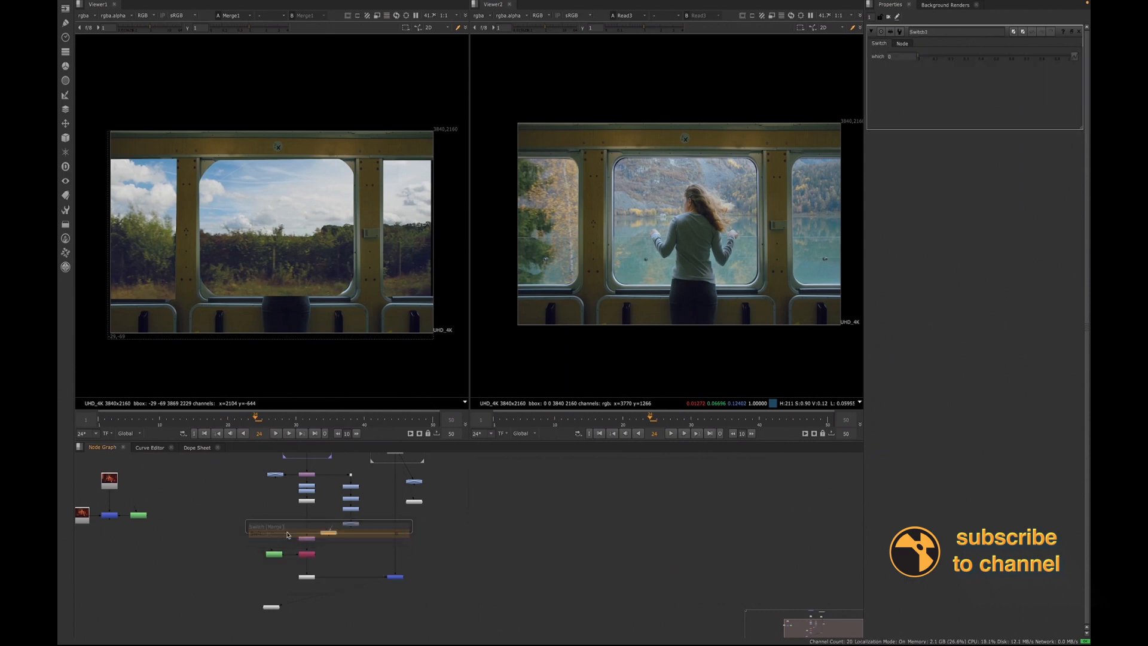
pyautogui.moveTo(303, 524); pyautogui.dragTo(363, 504)
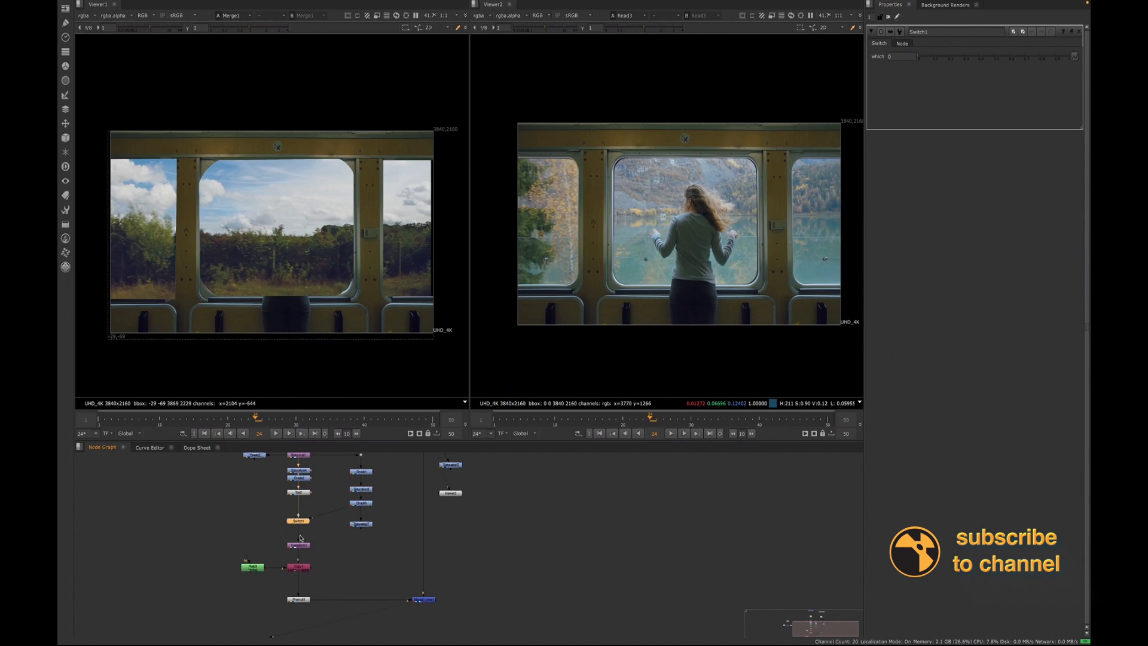
# Step: Swap the Switch node's two inputs back and forth repeatedly to compare the Toe branch grade with the Grade5 side branch grade
pyautogui.scroll(4, 298, 521)
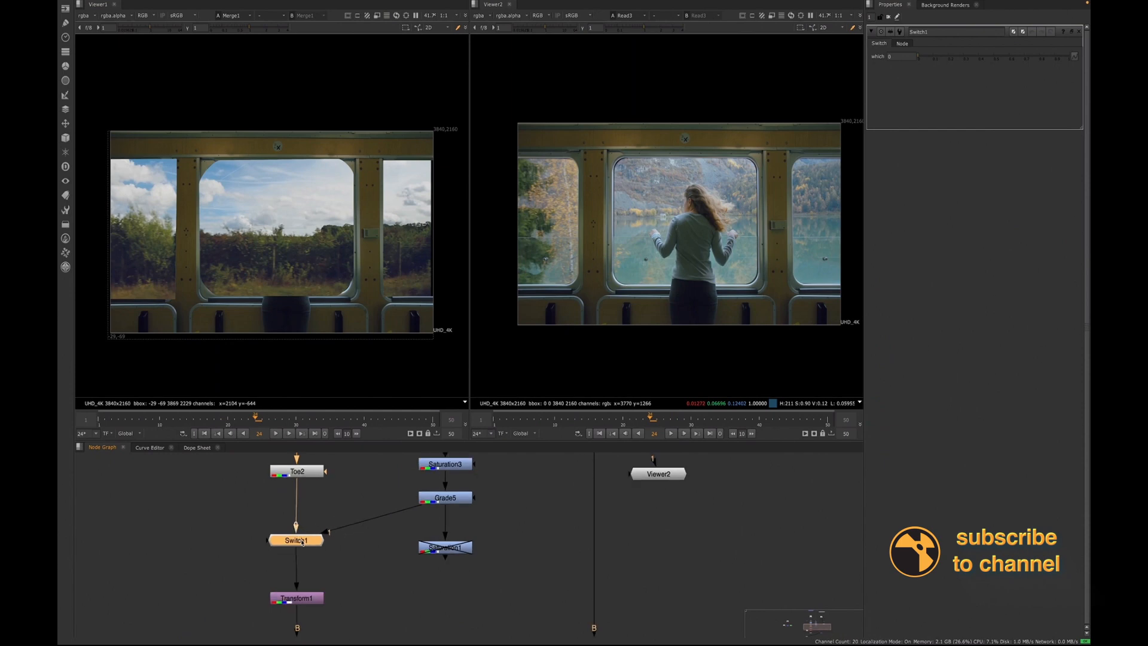
pyautogui.moveTo(301, 542); pyautogui.dragTo(300, 543)
pyautogui.hotkey('shift', 'x')
pyautogui.hotkey('shift', 'x')
pyautogui.hotkey('shift', 'x')
pyautogui.hotkey('shift', 'x')
pyautogui.hotkey('shift', 'x')
pyautogui.hotkey('shift', 'x')
pyautogui.hotkey('shift', 'x')
pyautogui.hotkey('shift', 'x')
pyautogui.hotkey('shift', 'x')
pyautogui.hotkey('shift', 'x')
pyautogui.hotkey('shift', 'x')
pyautogui.hotkey('shift', 'x')
pyautogui.hotkey('shift', 'x')
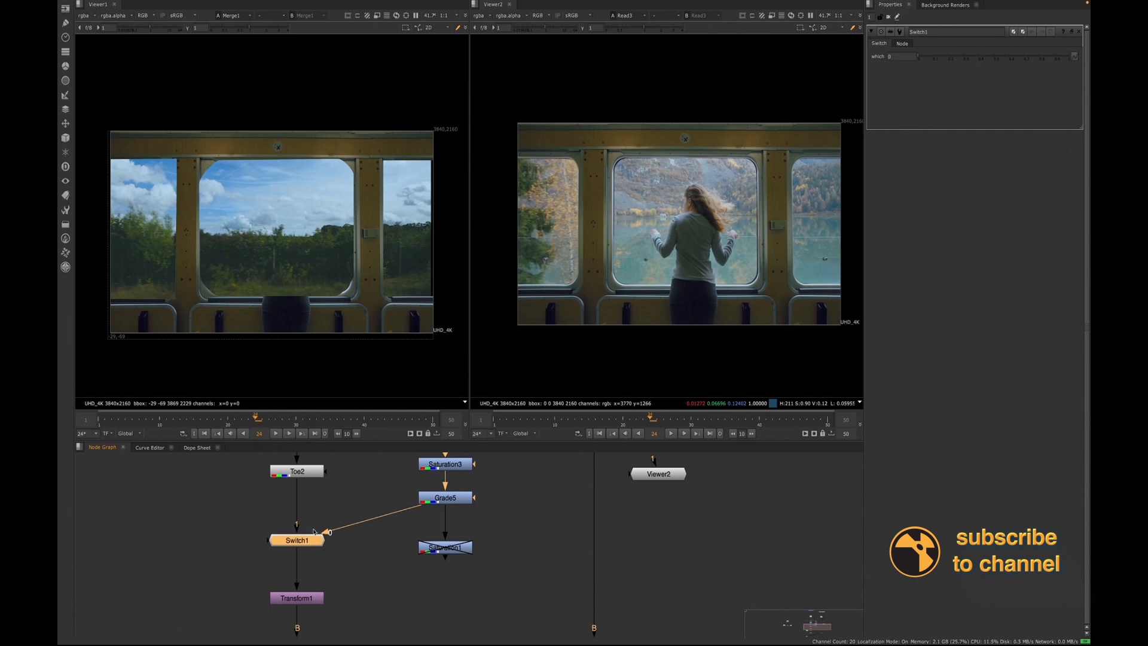
pyautogui.hotkey('shift', 'x')
pyautogui.hotkey('shift', 'x')
pyautogui.press('Tab')
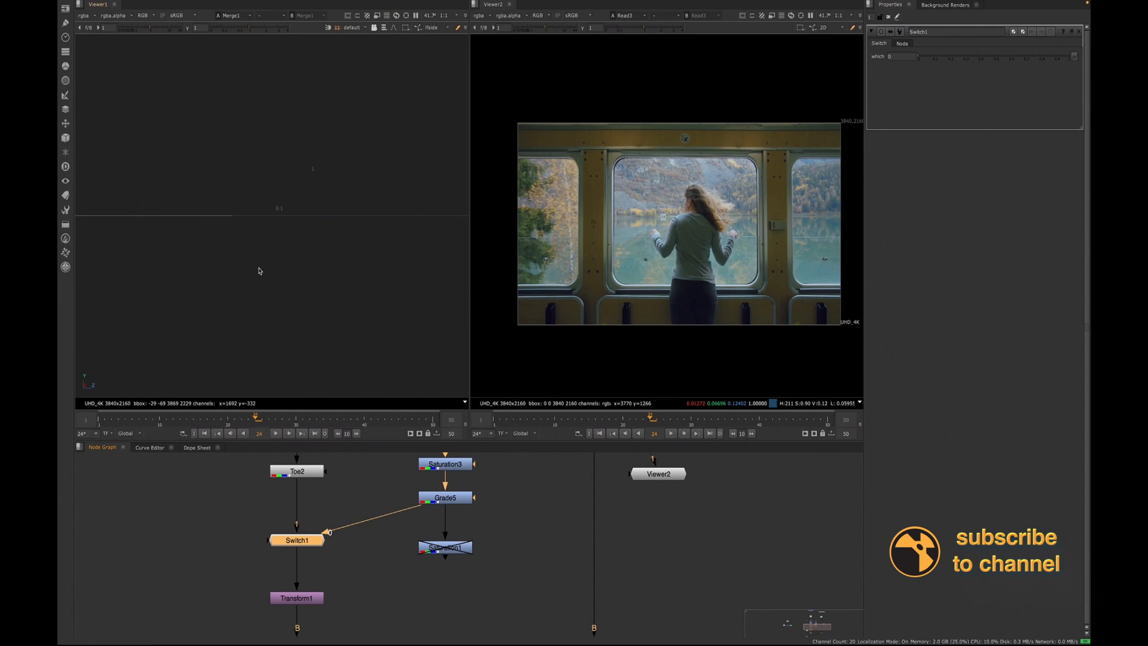
pyautogui.press('Tab')
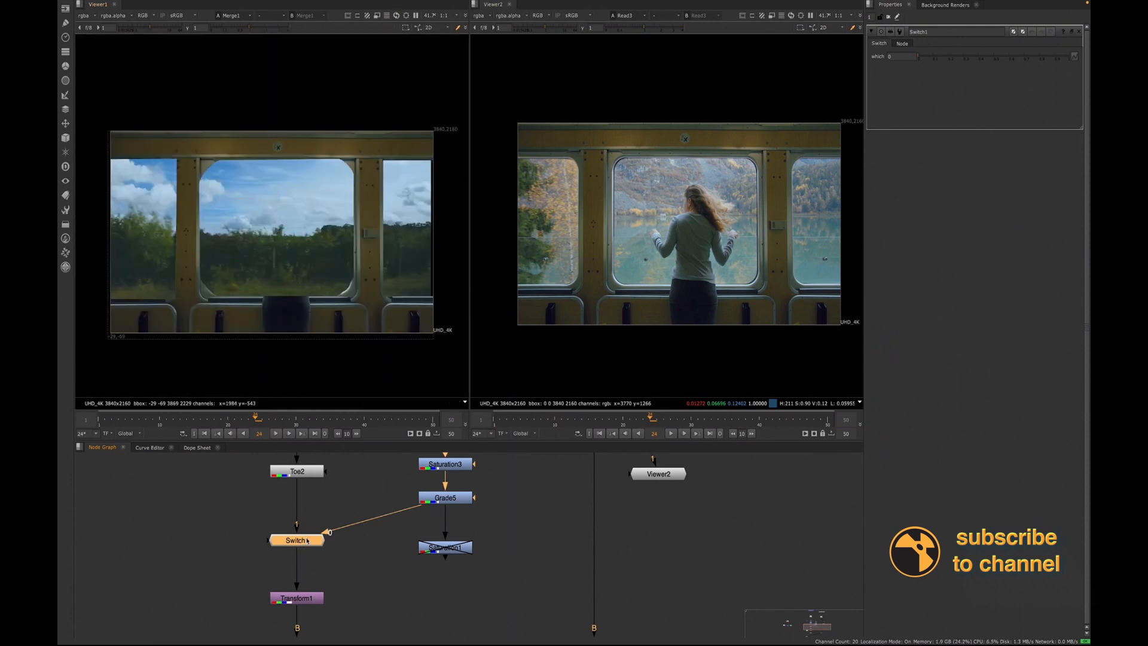
pyautogui.hotkey('shift', 'x')
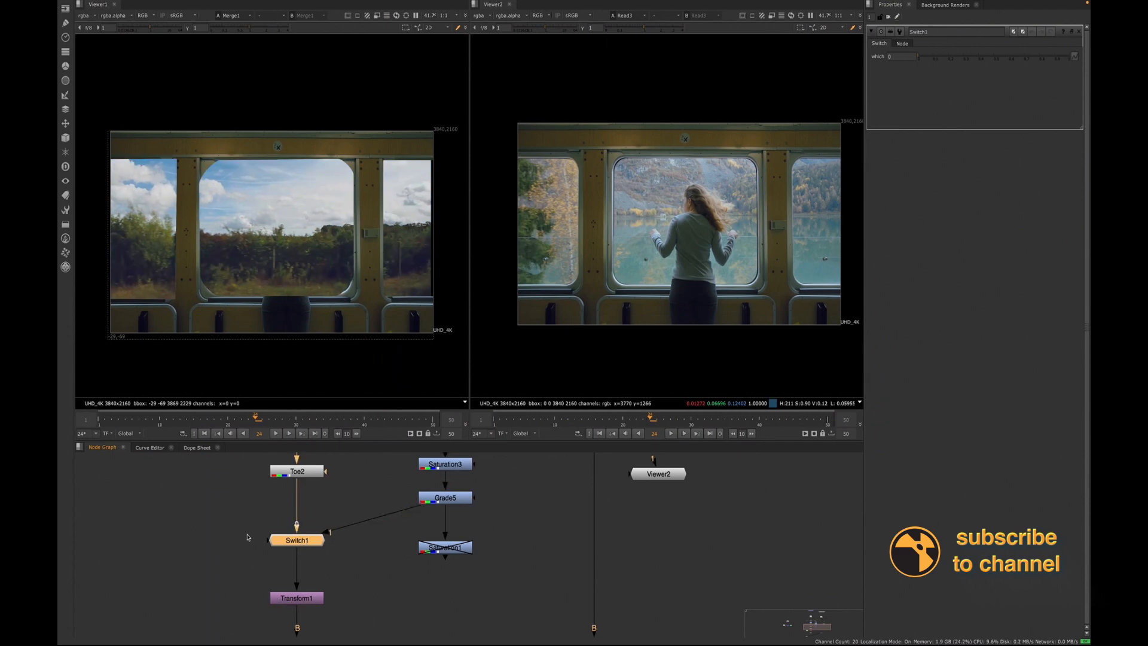
pyautogui.hotkey('shift', 'x')
pyautogui.hotkey('shift', 'x')
pyautogui.hotkey('shift', 'x')
pyautogui.hotkey('shift', 'x')
pyautogui.hotkey('shift', 'x')
pyautogui.hotkey('shift', 'x')
pyautogui.hotkey('shift', 'x')
pyautogui.hotkey('shift', 'x')
pyautogui.hotkey('shift', 'x')
pyautogui.hotkey('shift', 'x')
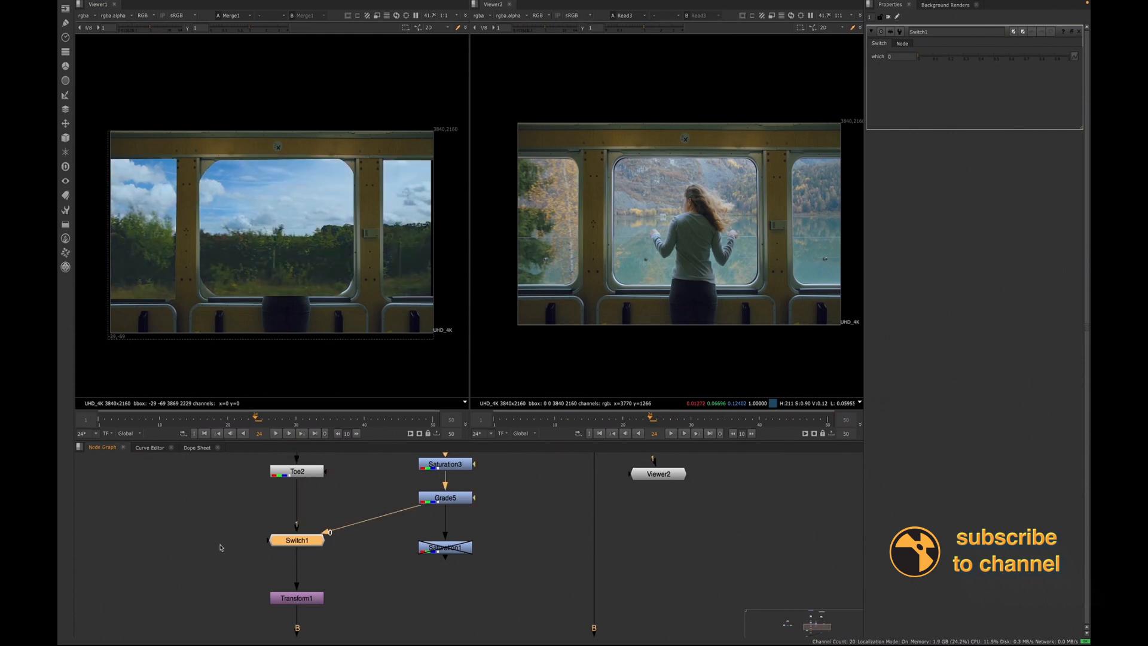
pyautogui.hotkey('shift', 'x')
pyautogui.hotkey('shift', 'x')
pyautogui.hotkey('shift', 'x')
pyautogui.hotkey('shift', 'x')
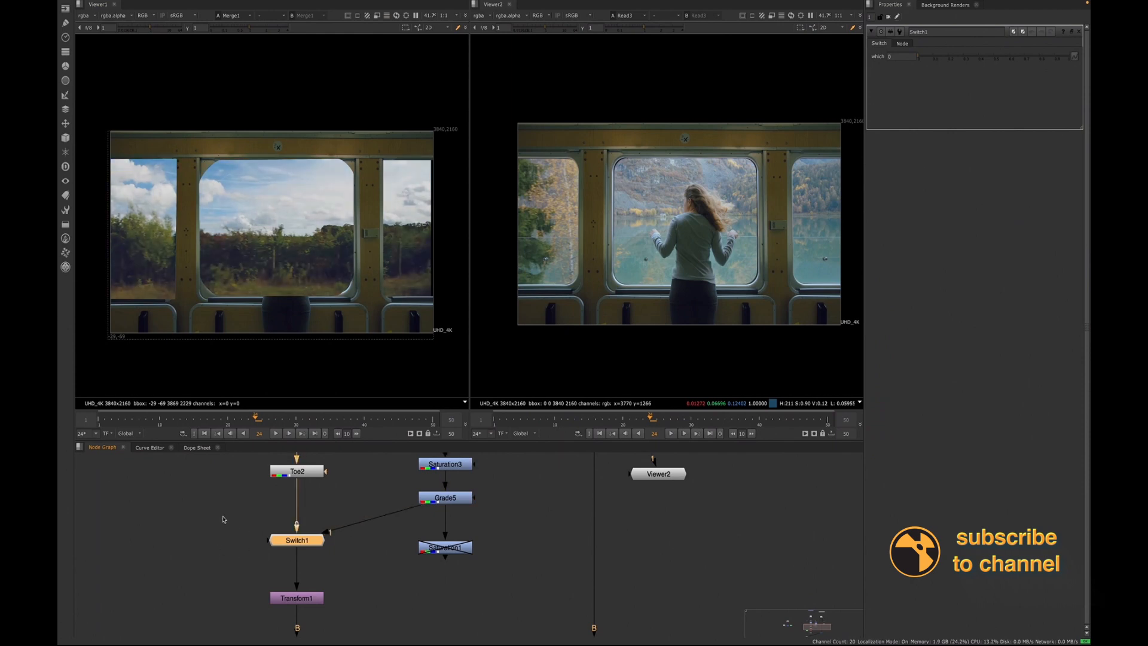
pyautogui.hotkey('shift', 'x')
pyautogui.hotkey('shift', 'x')
pyautogui.hotkey('shift', 'x')
pyautogui.hotkey('shift', 'x')
pyautogui.hotkey('shift', 'x')
pyautogui.hotkey('shift', 'x')
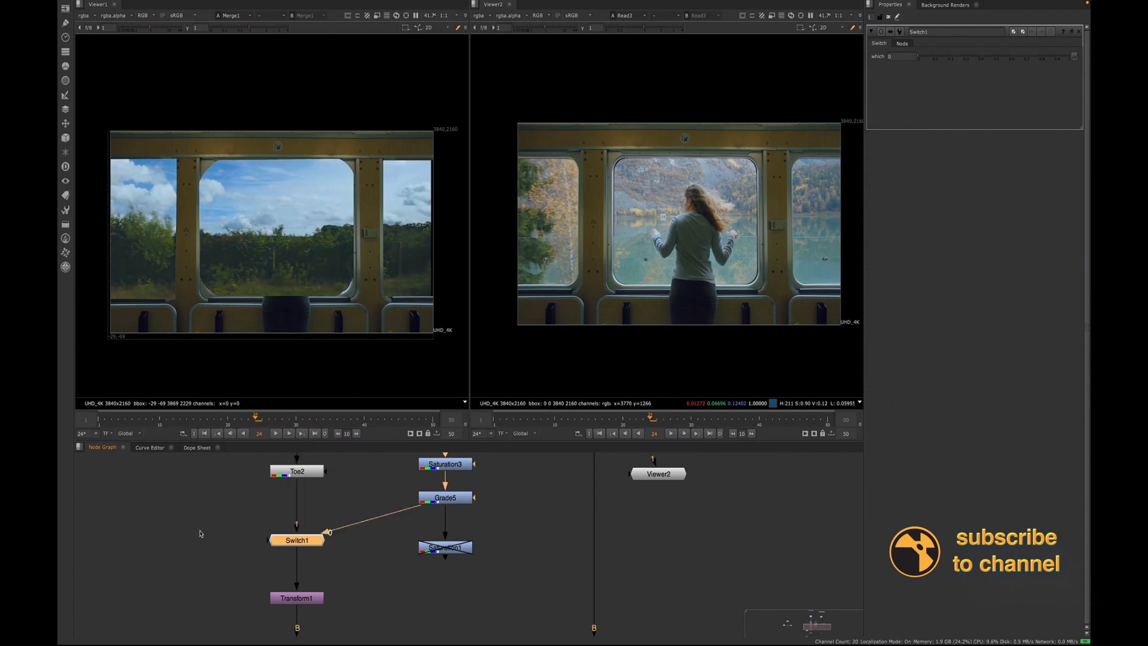
pyautogui.hotkey('shift', 'x')
pyautogui.hotkey('shift', 'x')
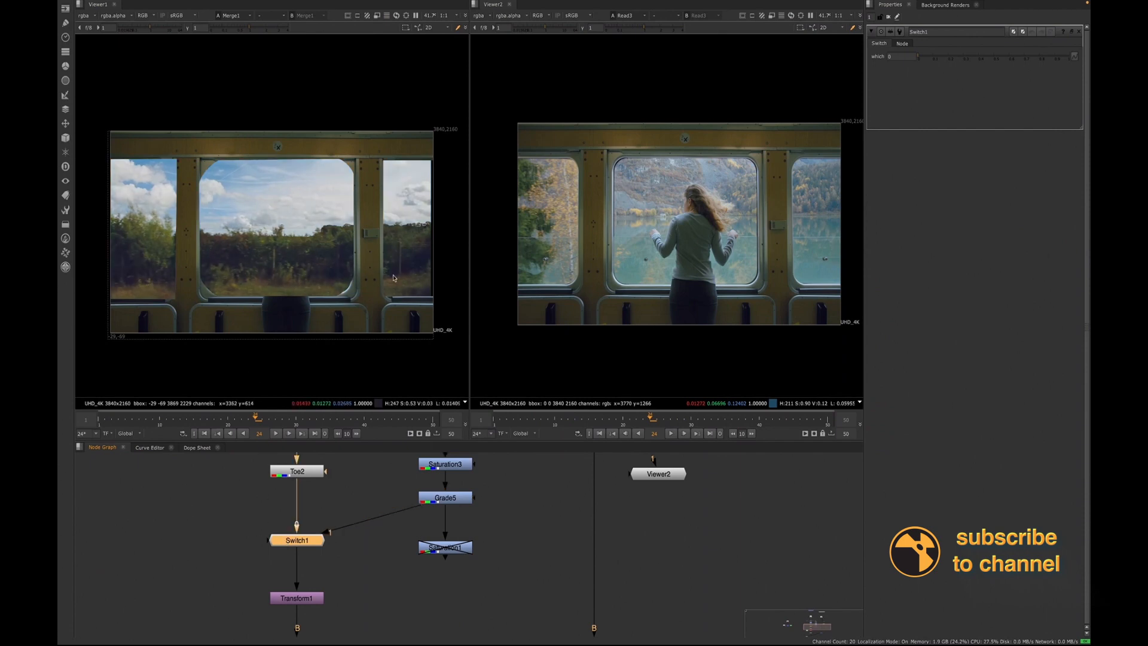
# Step: Raise the lift of Toe2 in its colour wheel to red -0.009, green 0.011 and blue 0.031, and close the colour window
pyautogui.doubleClick(296, 473)
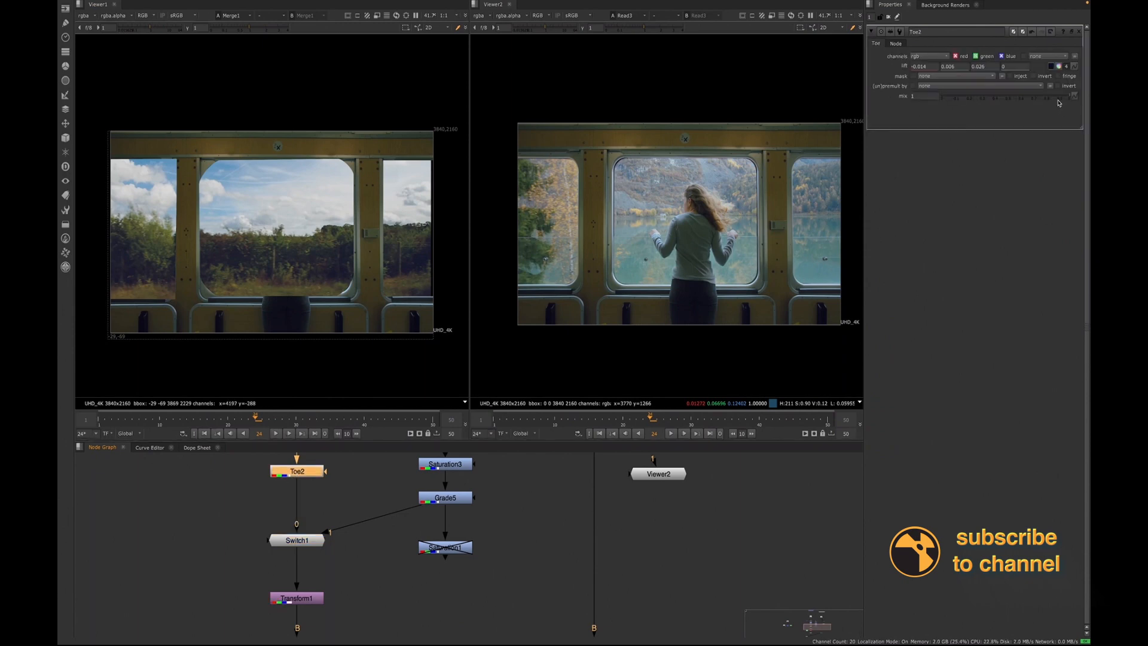
pyautogui.click(1059, 66)
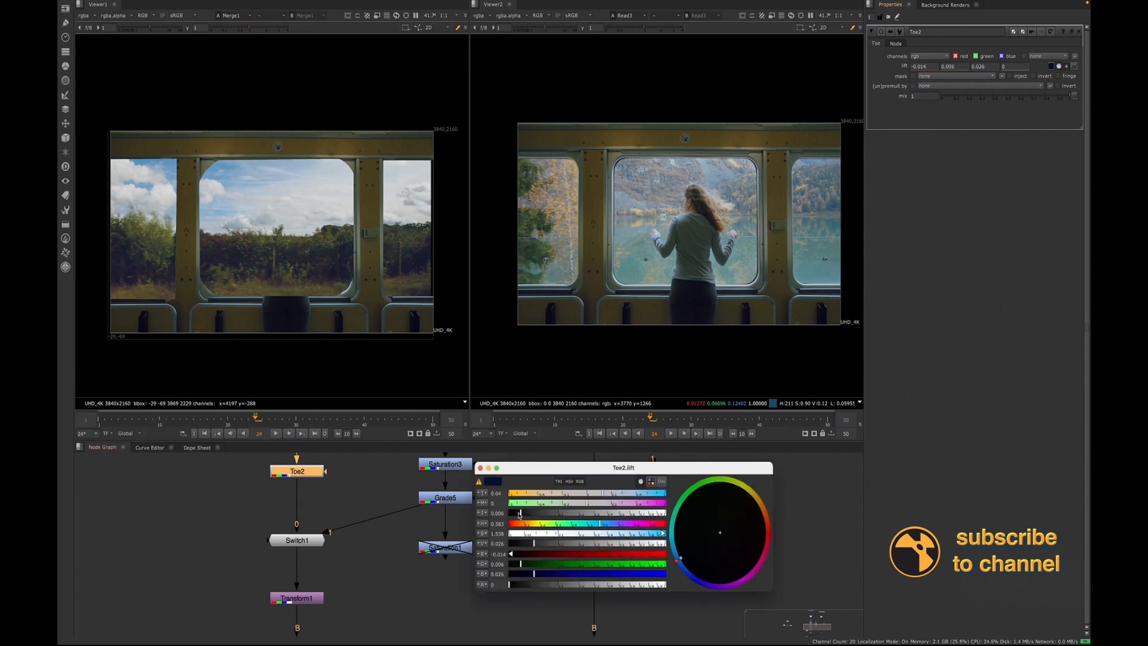
pyautogui.moveTo(520, 515); pyautogui.dragTo(526, 516)
pyautogui.click(381, 581)
pyautogui.click(480, 467)
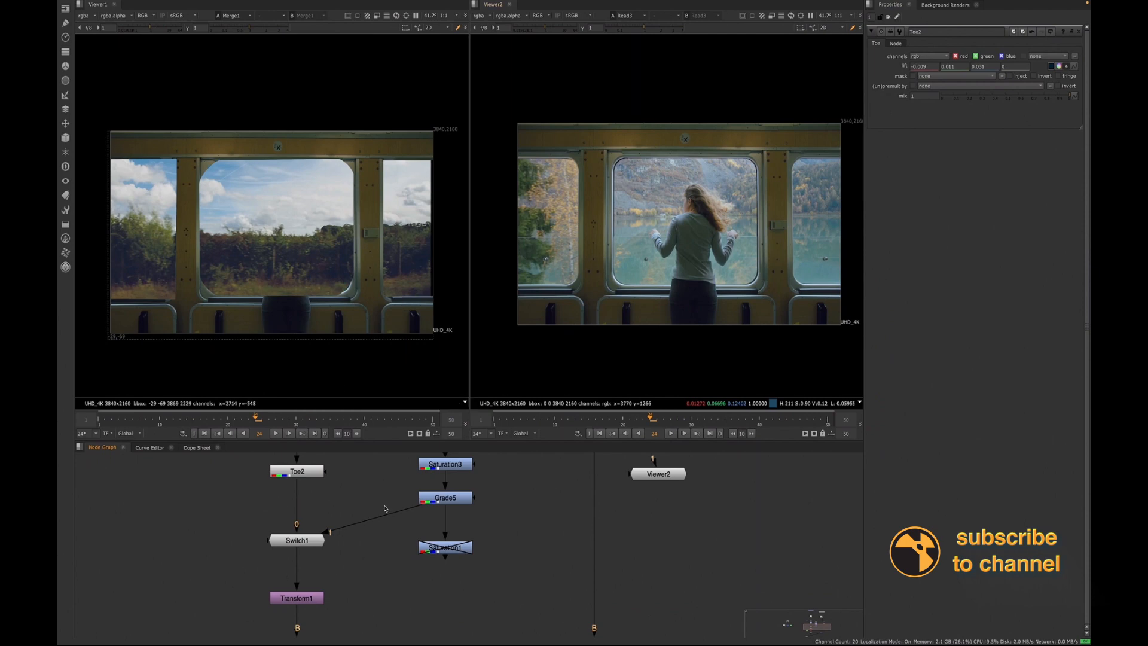
# Step: Align Grade5 level with the Switch node and tidy the spacing of Saturation3 and the nodes above the Switch
pyautogui.scroll(-3, 442, 535)
pyautogui.moveTo(407, 535); pyautogui.dragTo(419, 560)
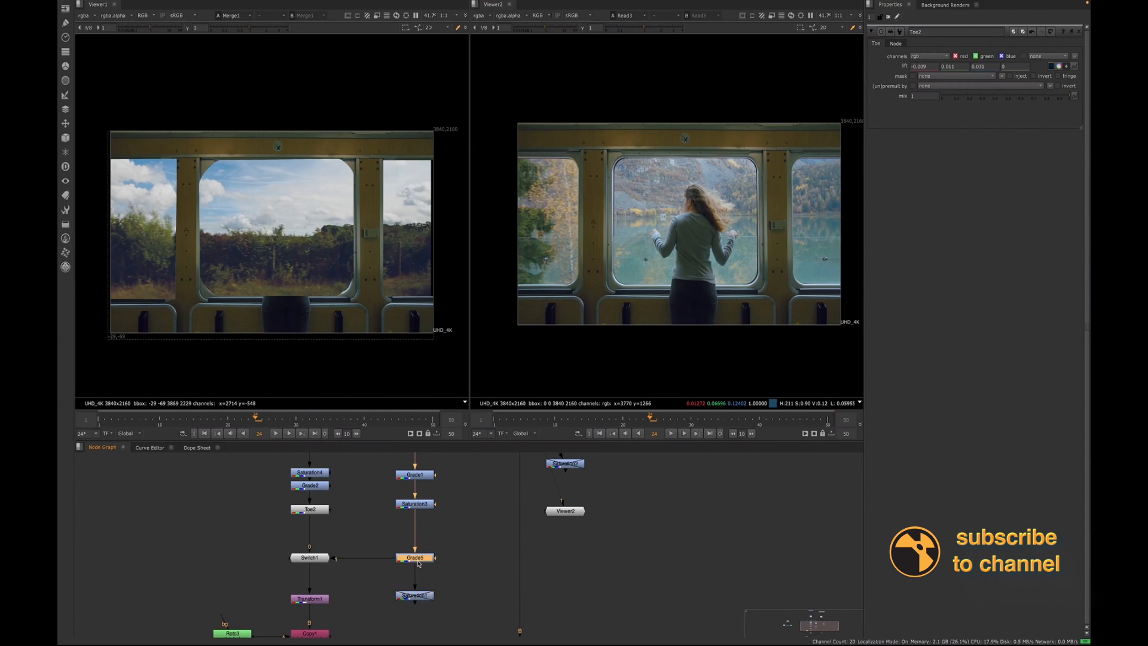
pyautogui.moveTo(413, 510); pyautogui.dragTo(412, 515)
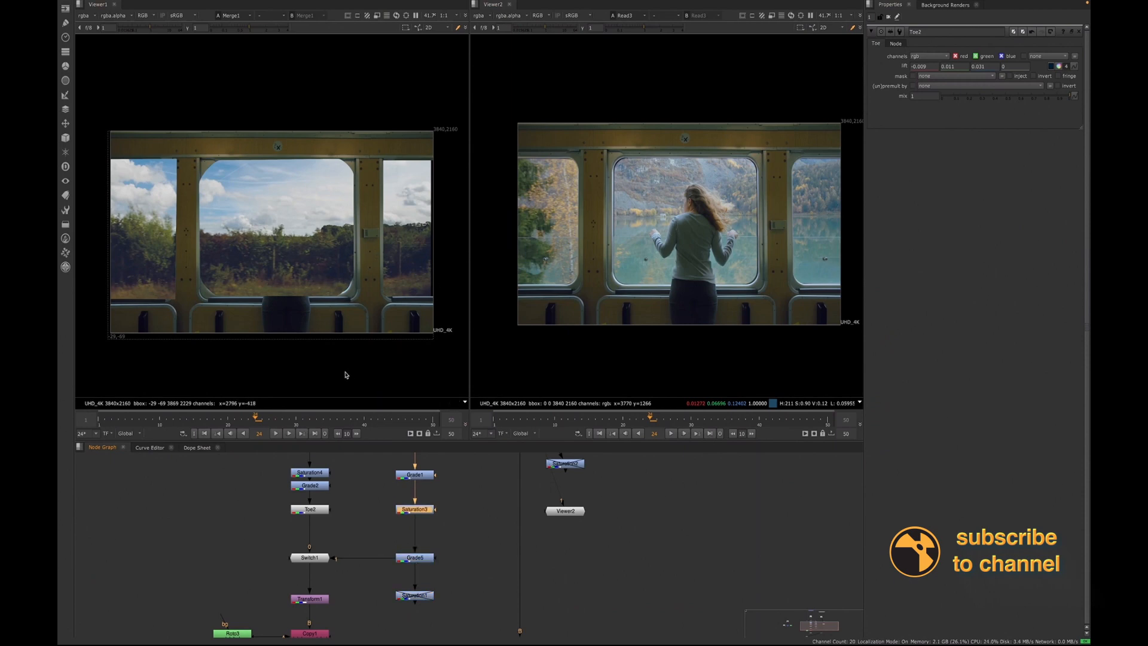
pyautogui.moveTo(306, 510)
pyautogui.mouseDown()
pyautogui.moveTo(306, 522)
pyautogui.moveTo(307, 490)
pyautogui.moveTo(307, 501)
pyautogui.mouseUp()
pyautogui.scroll(-5, 311, 521)
pyautogui.scroll(5, 338, 605)
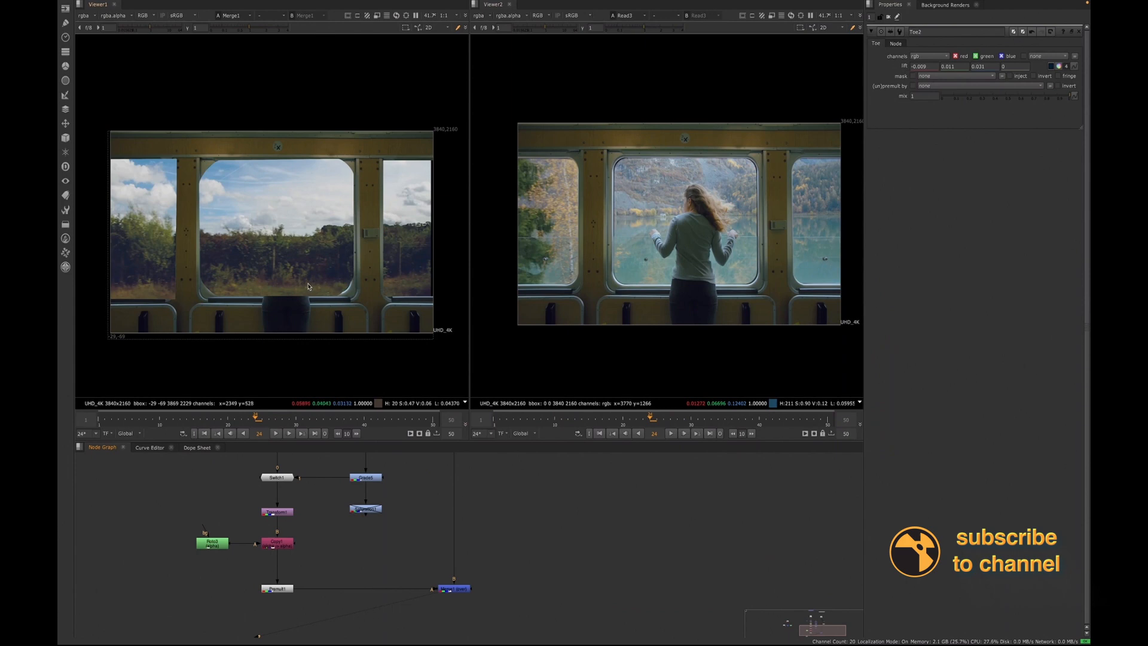
pyautogui.scroll(-1, 344, 573)
pyautogui.scroll(-4, 342, 575)
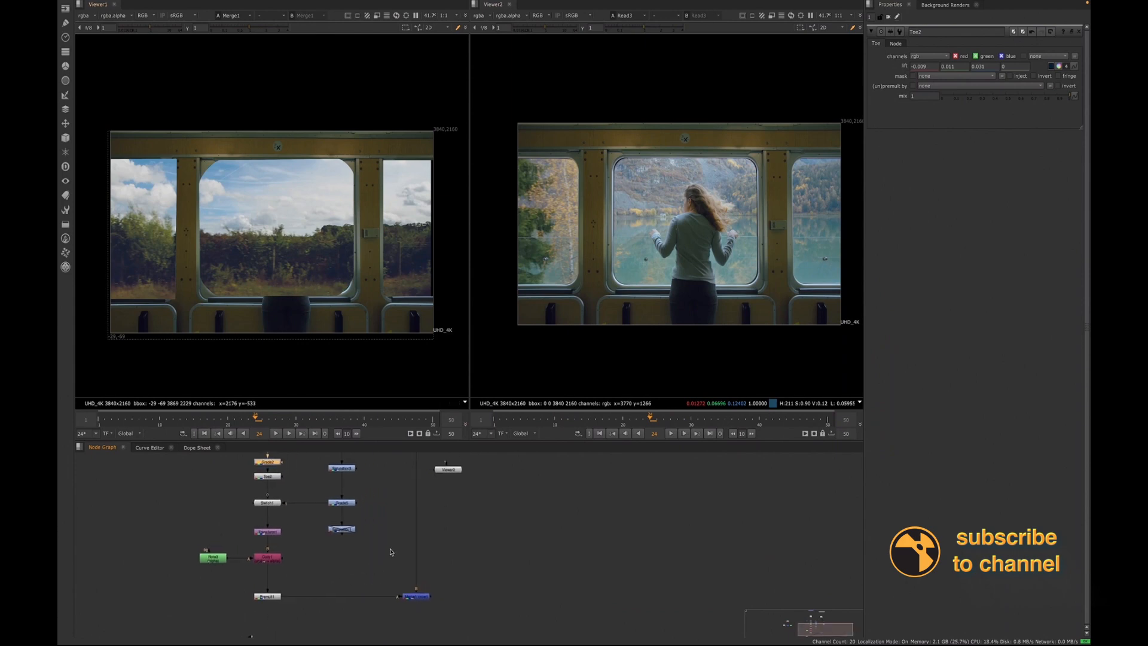